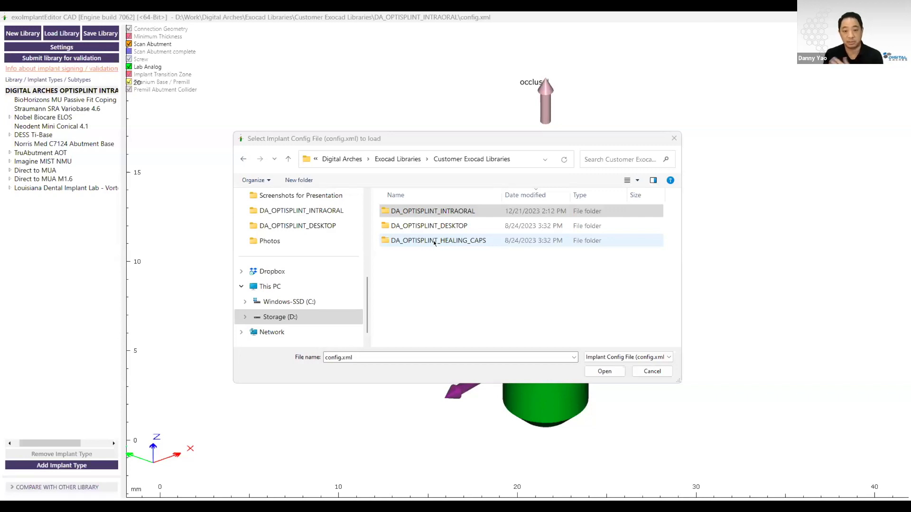
Look through the OPTISPLINT_HCAP_COMBOS and SCANCAP_HCAP_COMBOS folders of the DA_OPTISPLINT_HEALING_CAPS library, and leave the file selection without loading anything
double_click(435, 241)
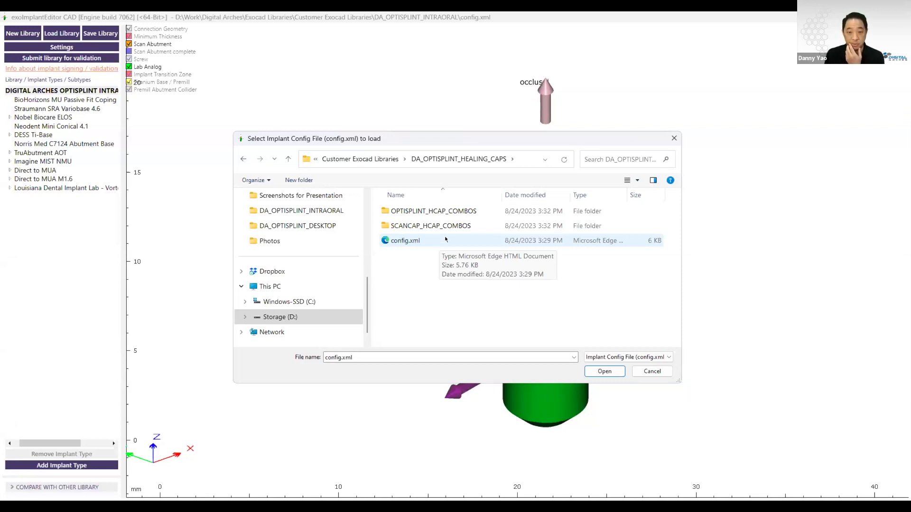
double_click(411, 210)
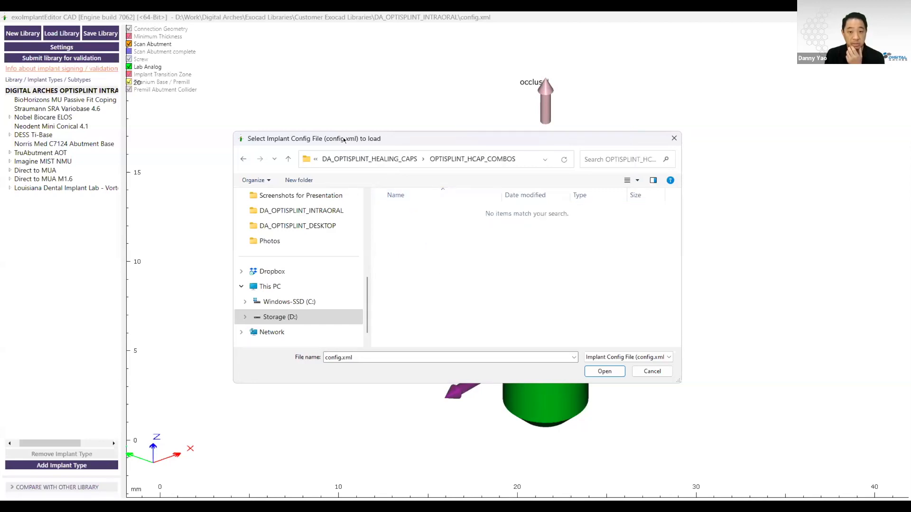
left_click(350, 160)
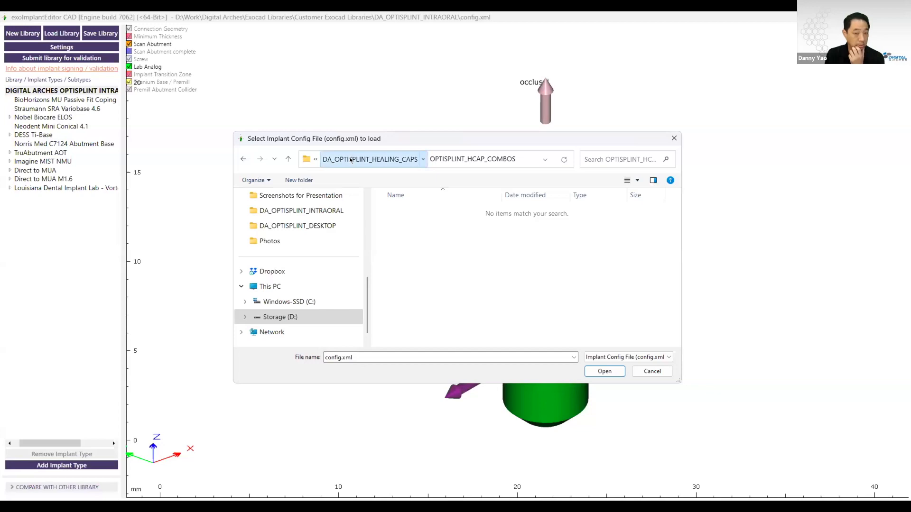
double_click(421, 226)
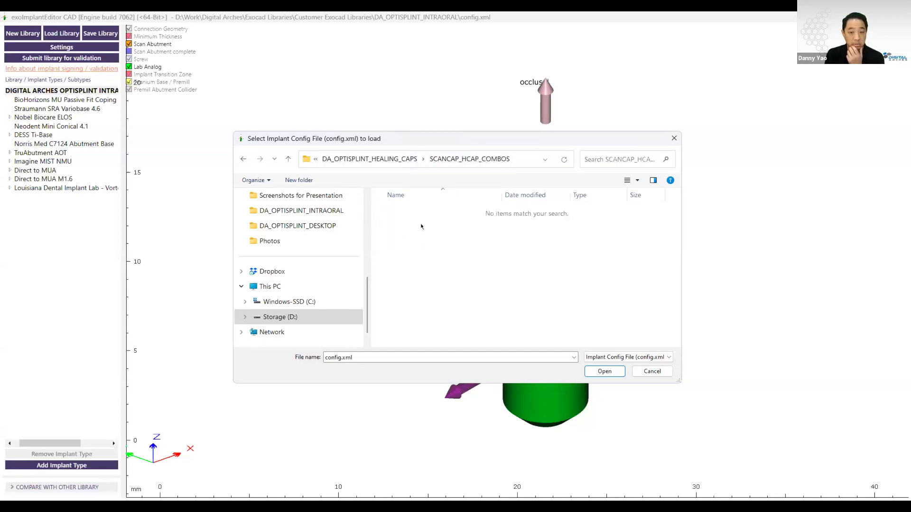
left_click(372, 160)
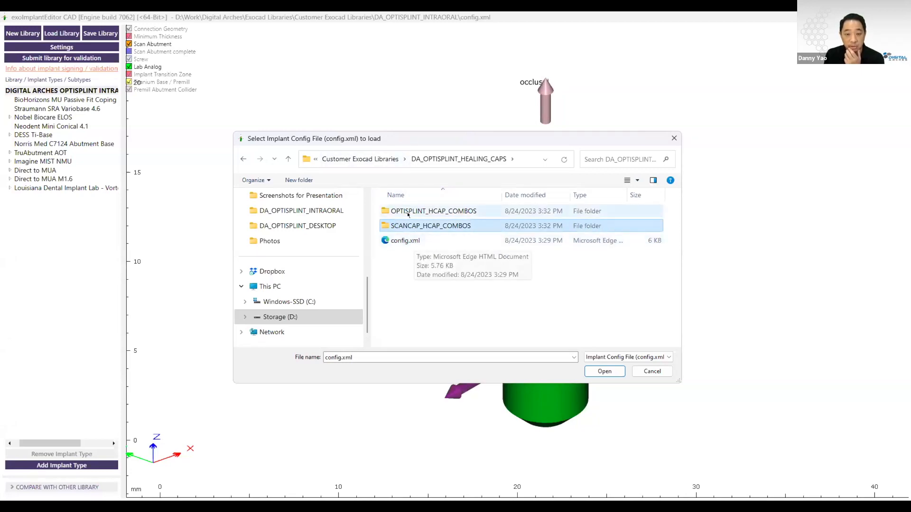
left_click(366, 159)
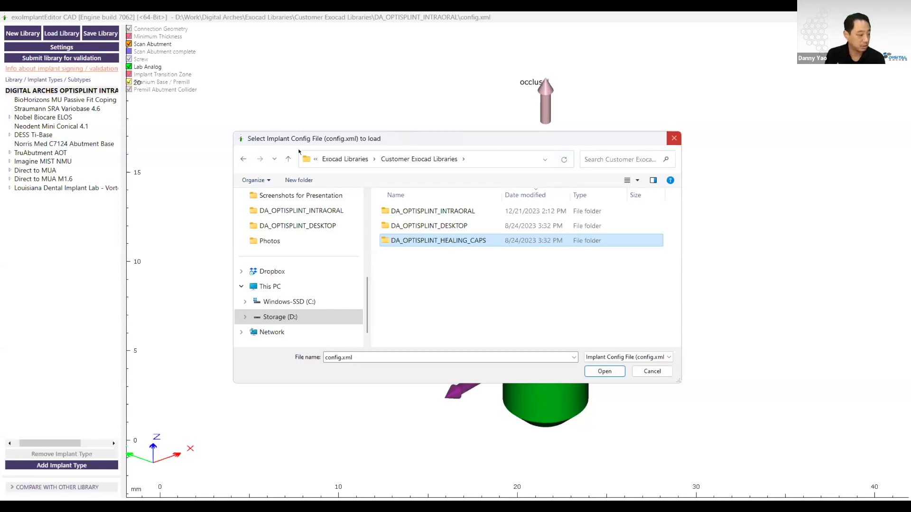
left_click(673, 139)
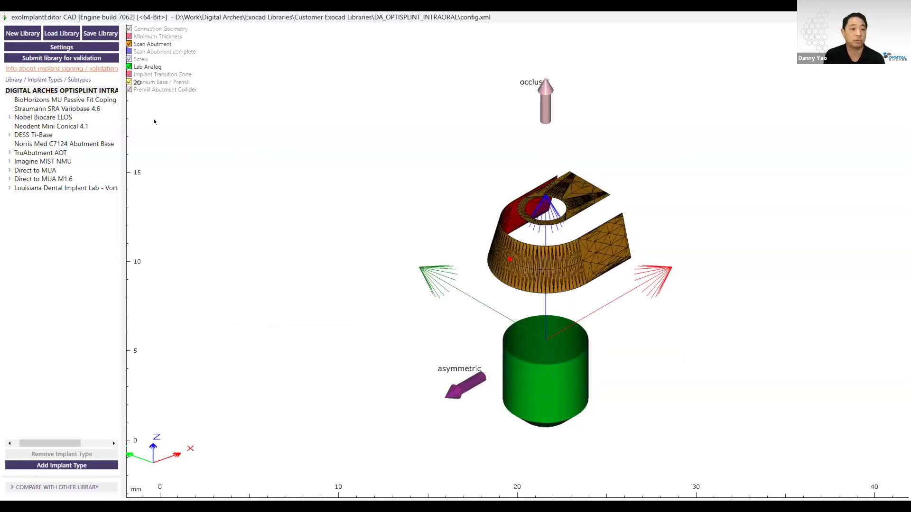
Expand the Direct to MUA, Direct to MUA M1.6 and Louisiana Dental Implant Lab - Vortex implant types to list their subtypes
right_click_drag(394, 318, 391, 308)
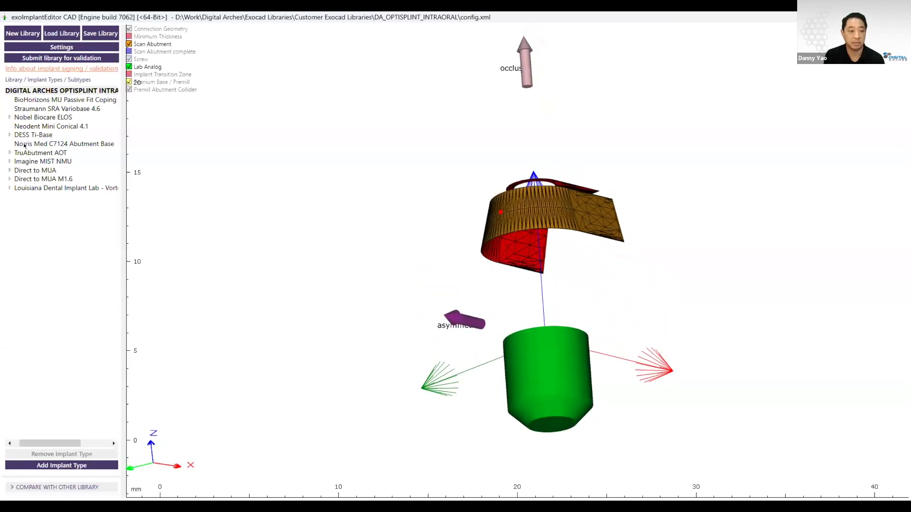
left_click(47, 100)
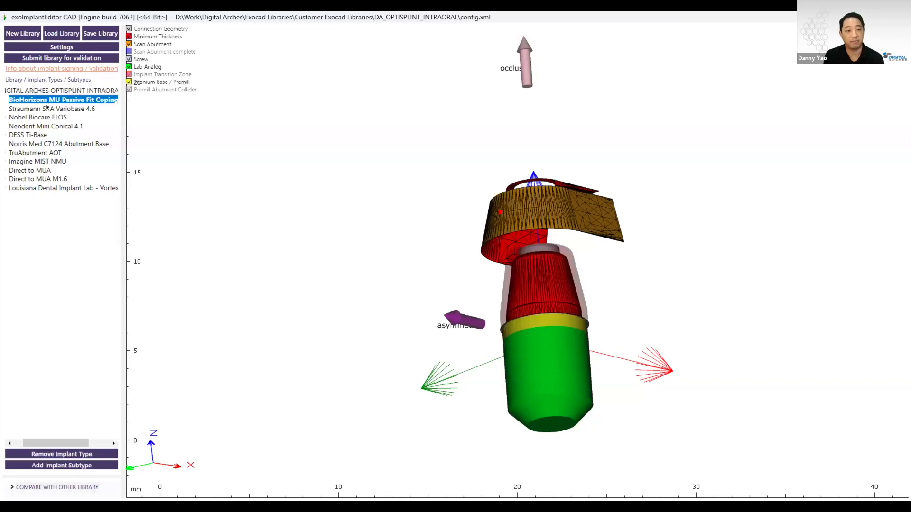
left_click(20, 173)
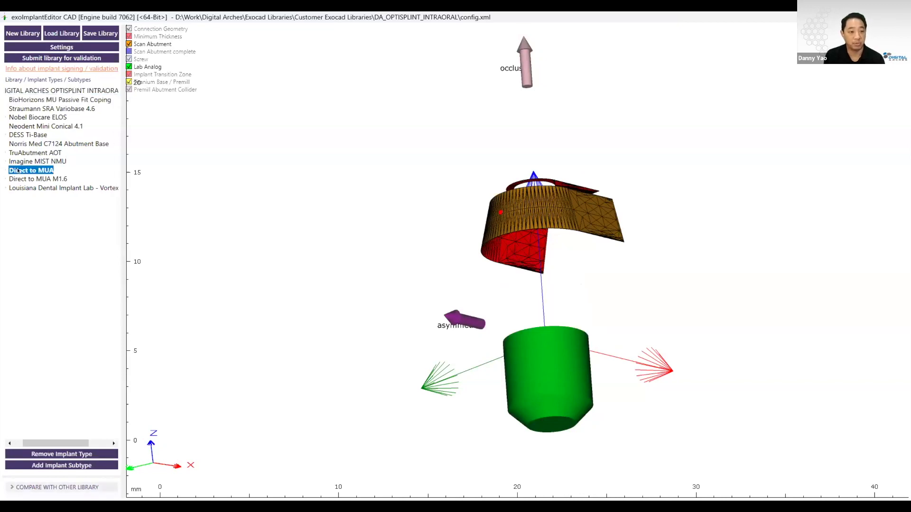
left_click(5, 171)
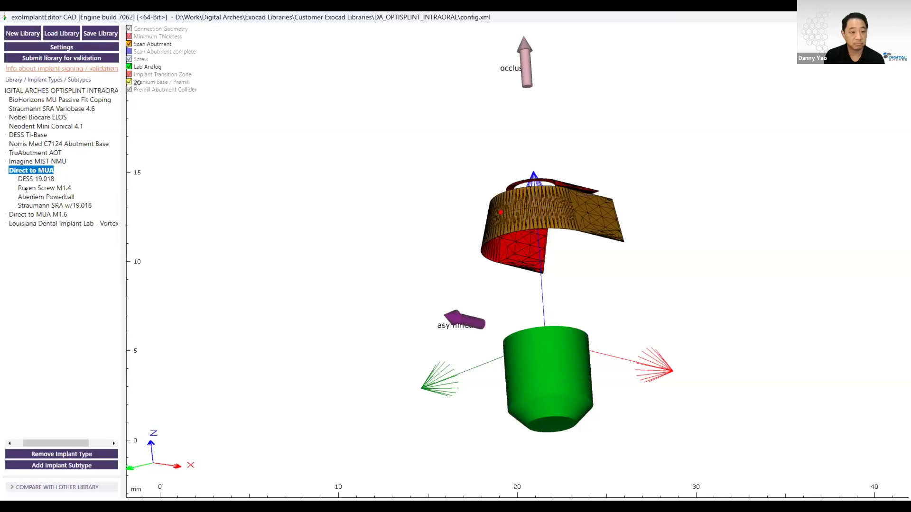
left_click(6, 214)
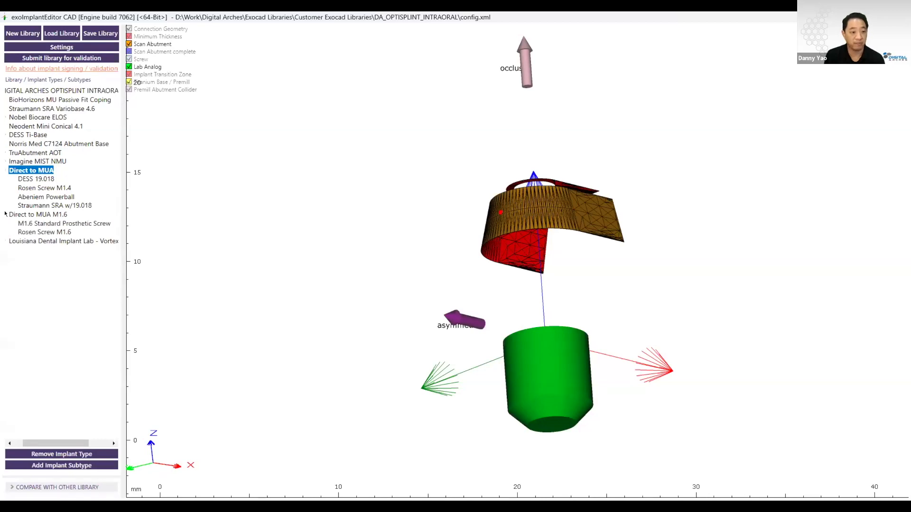
left_click(5, 242)
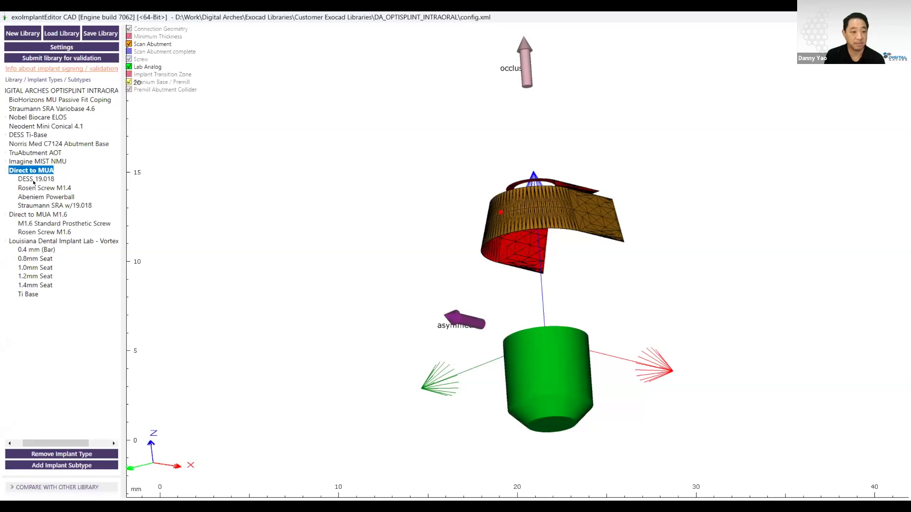
left_click_drag(78, 441, 70, 442)
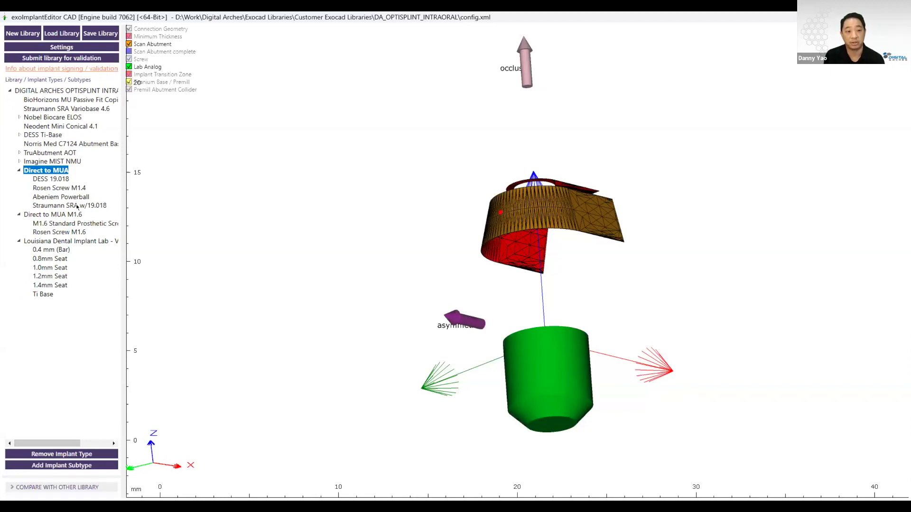
Display the DESS 19.018 subtype of Direct to MUA and examine its connection geometry close up from the side
left_click(51, 179)
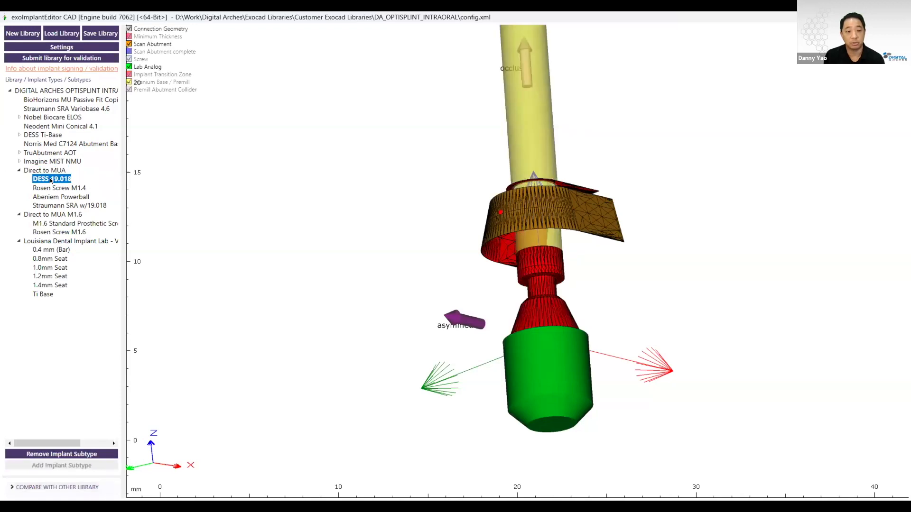
right_click_drag(514, 249, 546, 294)
scroll(553, 308, "up", 5)
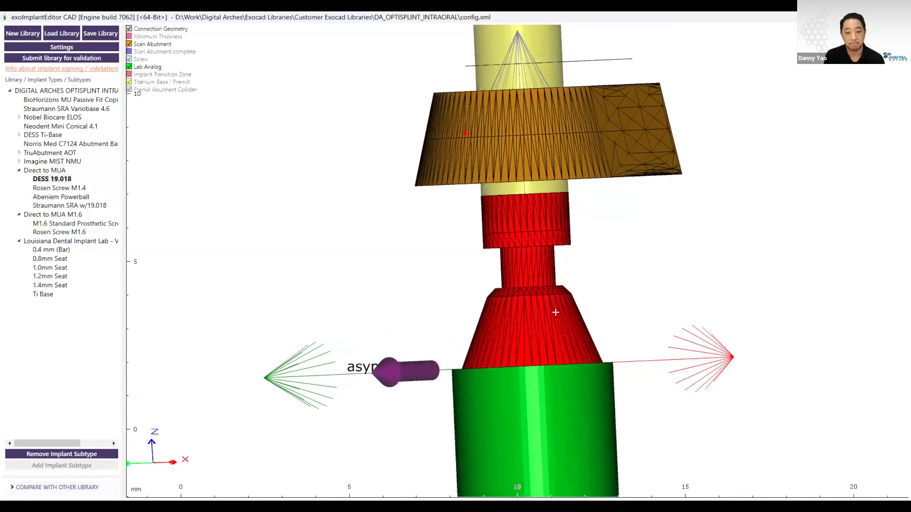
scroll(499, 298, "up", 1)
right_click_drag(450, 310, 449, 309)
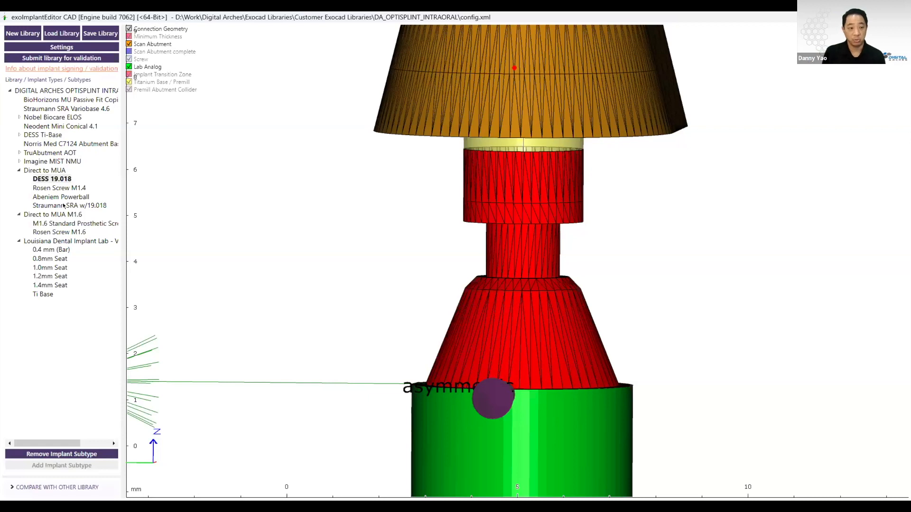
Compare the geometry of Straumann SRA w/19.018 with DESS 19.018, M1.6 Standard Prosthetic Screw and Rosen Screw M1.6
left_click(63, 205)
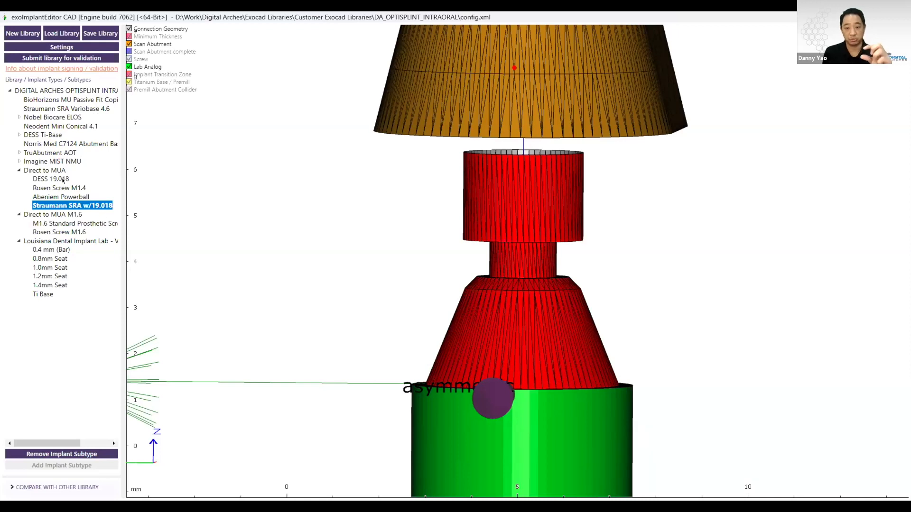
left_click(63, 180)
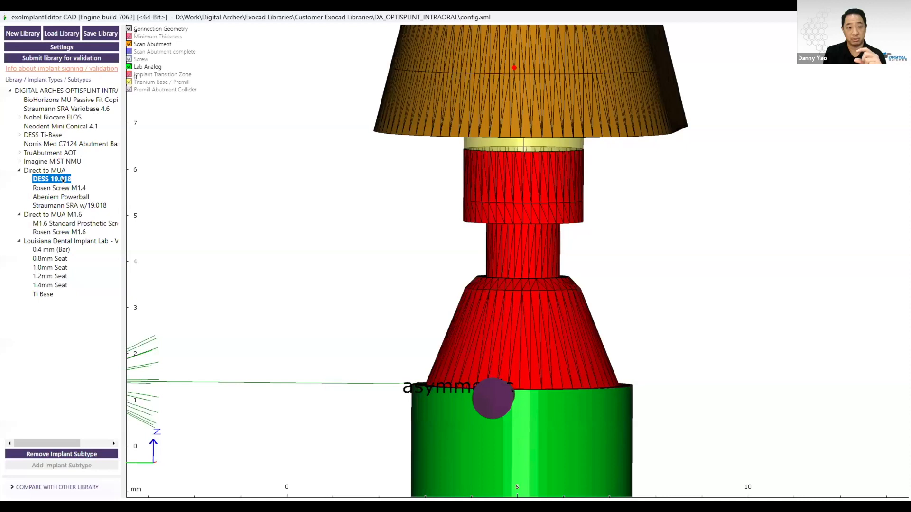
left_click(55, 205)
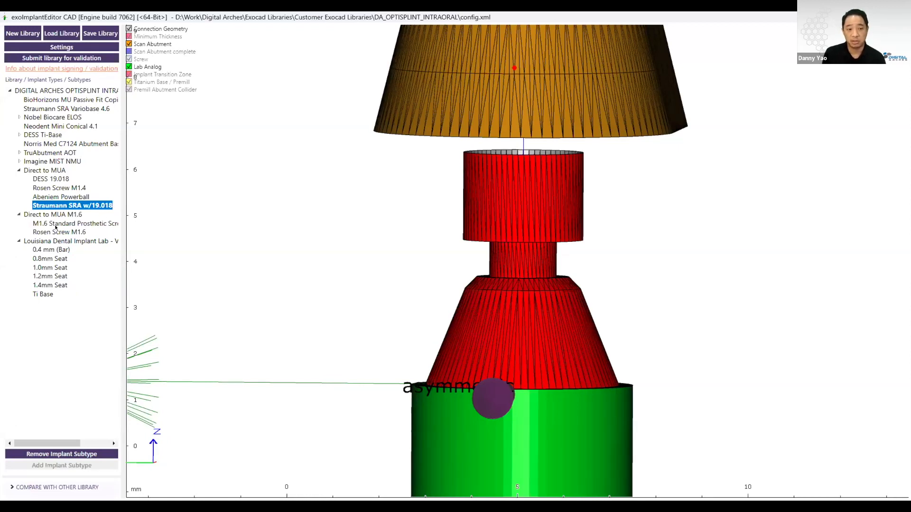
left_click(55, 223)
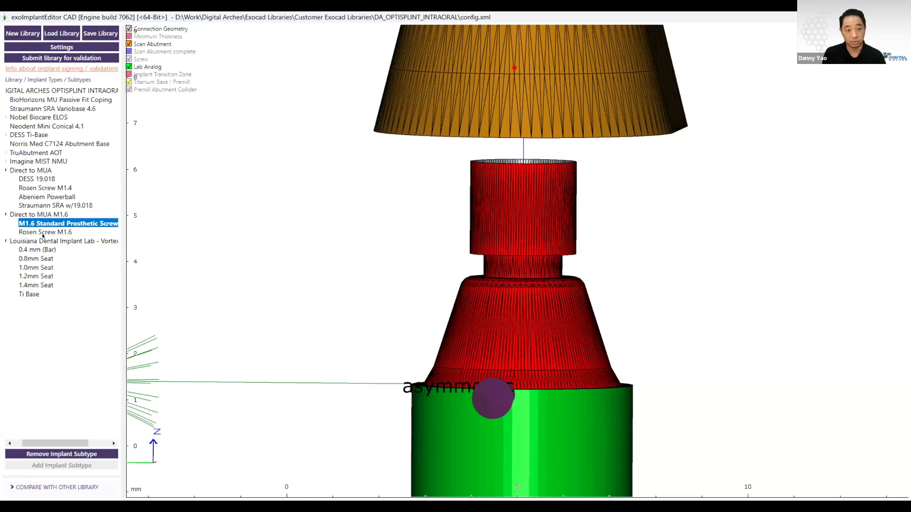
left_click(42, 232)
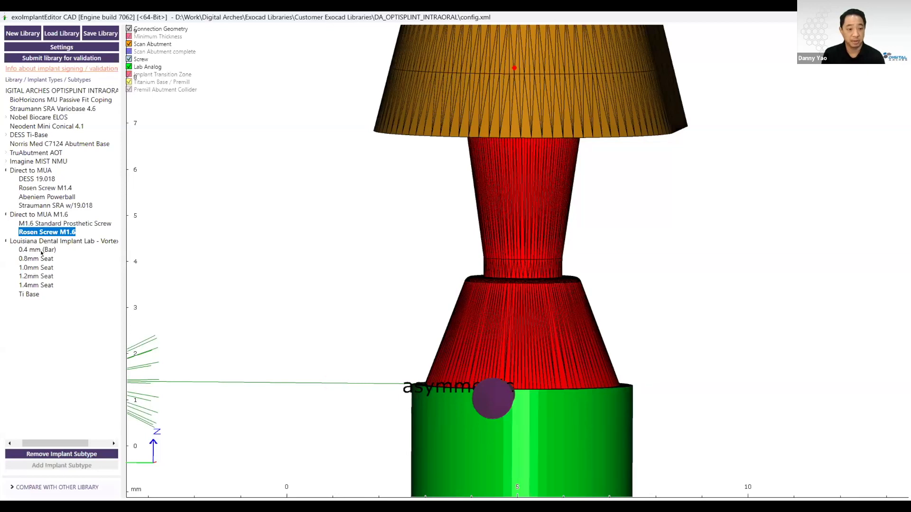
View each Louisiana Dental Implant Lab subtype in turn: 0.4 mm (Bar), 0.8mm, 1.0mm, 1.2mm and 1.4mm Seat, and Ti Base
left_click(41, 250)
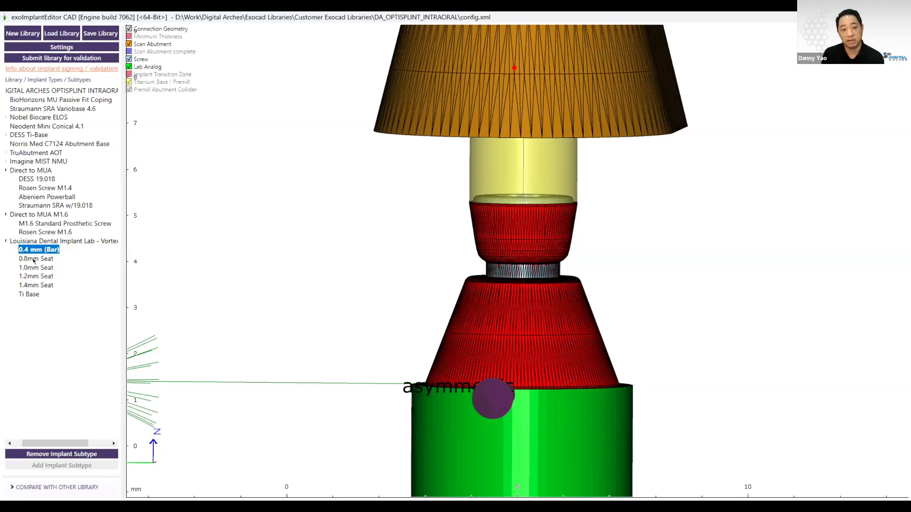
left_click(35, 259)
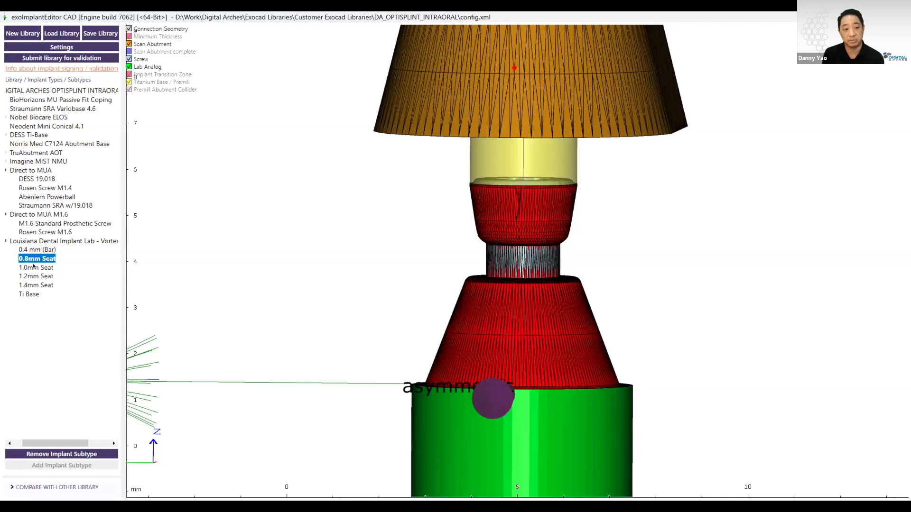
left_click(35, 267)
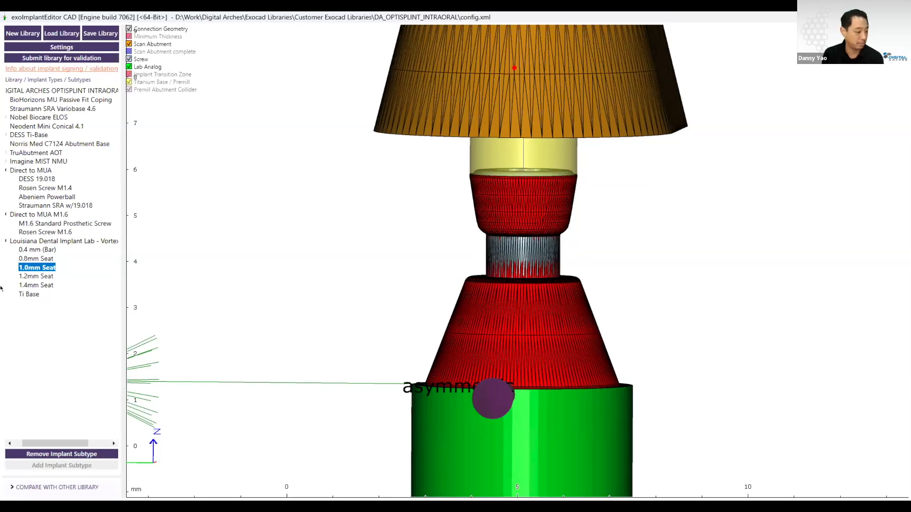
left_click(41, 276)
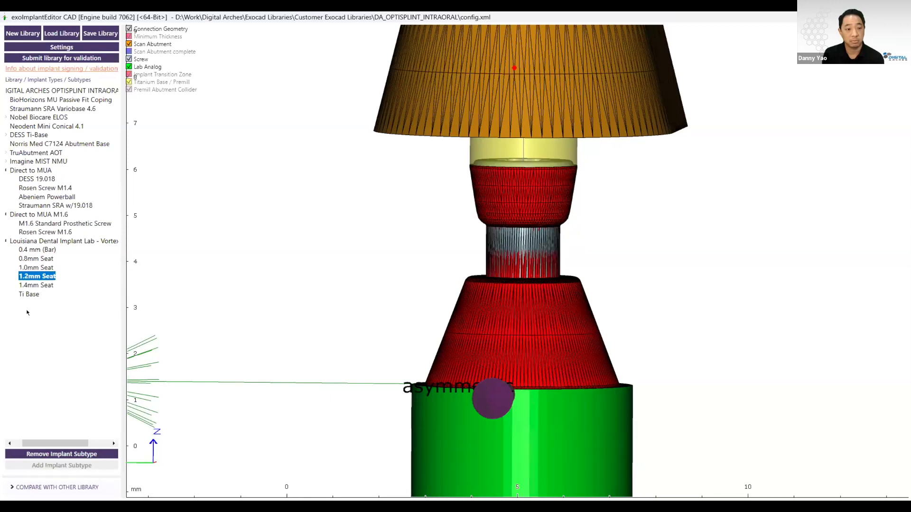
left_click(41, 284)
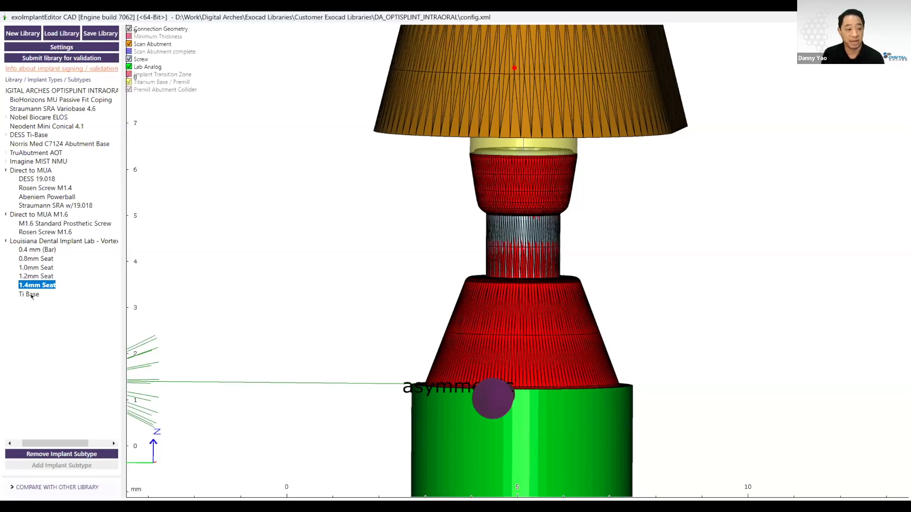
left_click(30, 295)
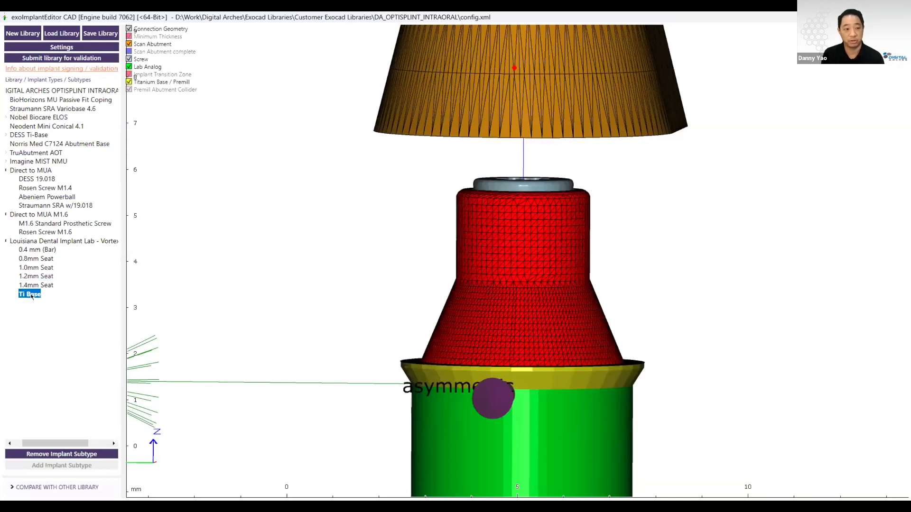
Collapse the Direct to MUA, Direct to MUA M1.6 and Louisiana Dental Implant Lab implant types
left_click(6, 170)
left_click(6, 179)
left_click(6, 188)
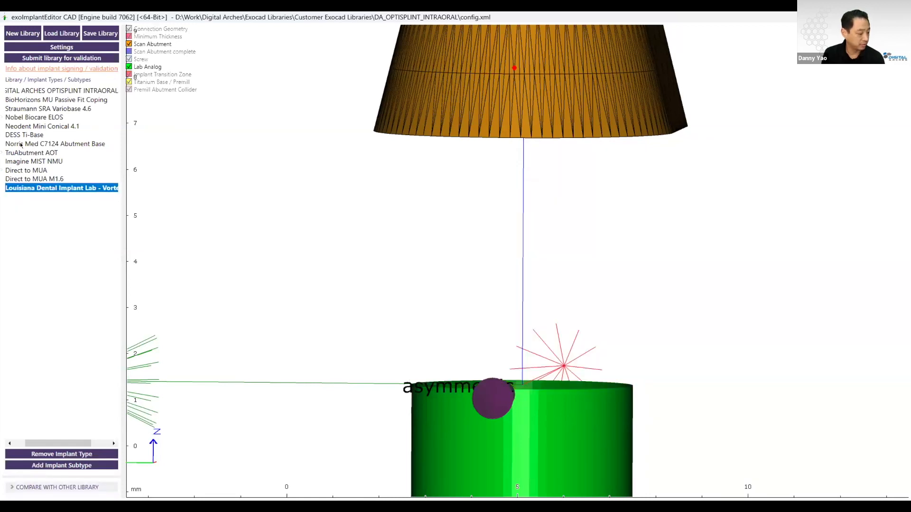
left_click_drag(59, 443, 47, 443)
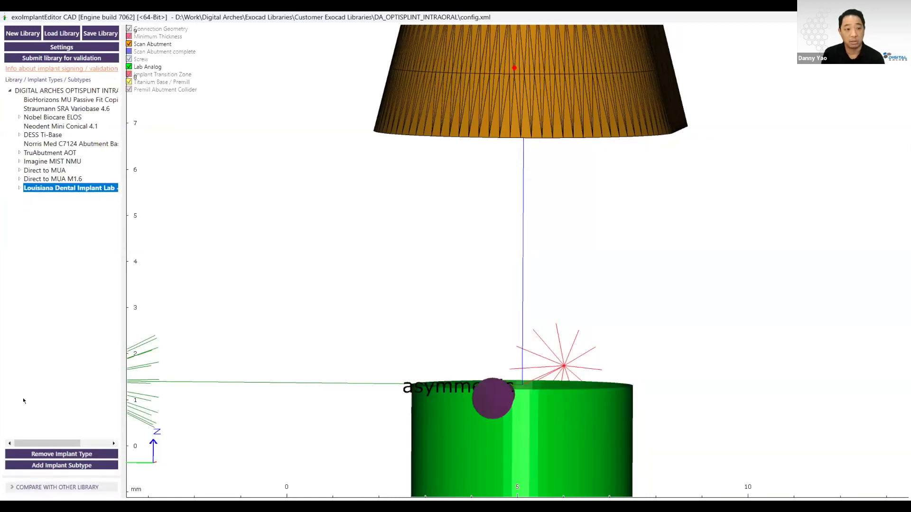
View the geometry of the BioHorizons MU Passive Fit Coping and Straumann SRA Variobase 4.6 implant types
left_click(54, 101)
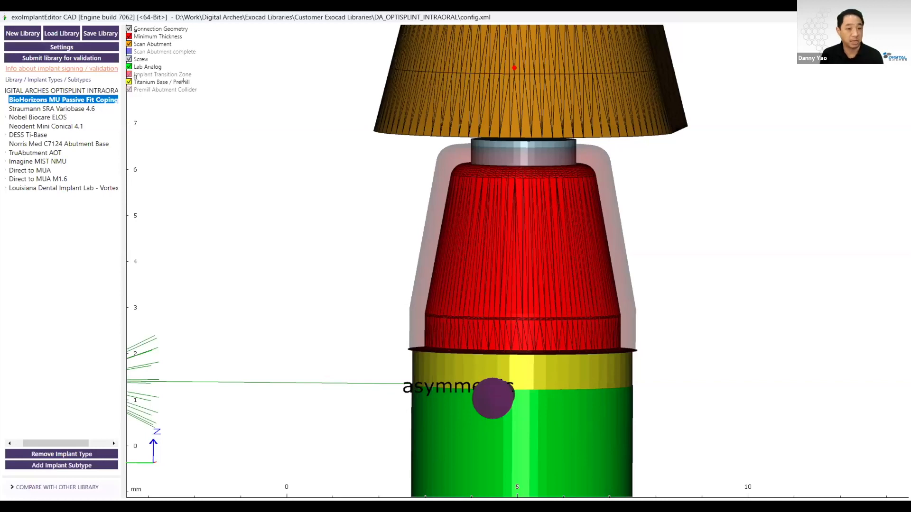
left_click_drag(51, 442, 42, 441)
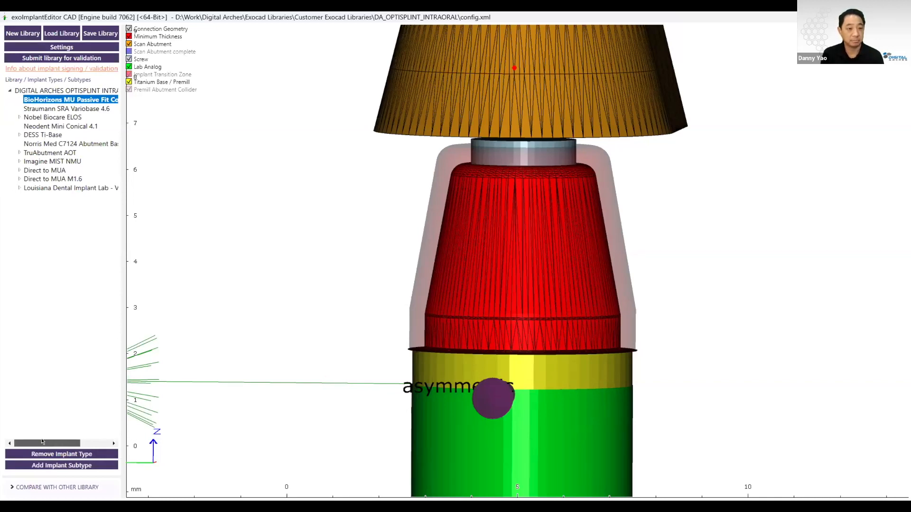
left_click(46, 107)
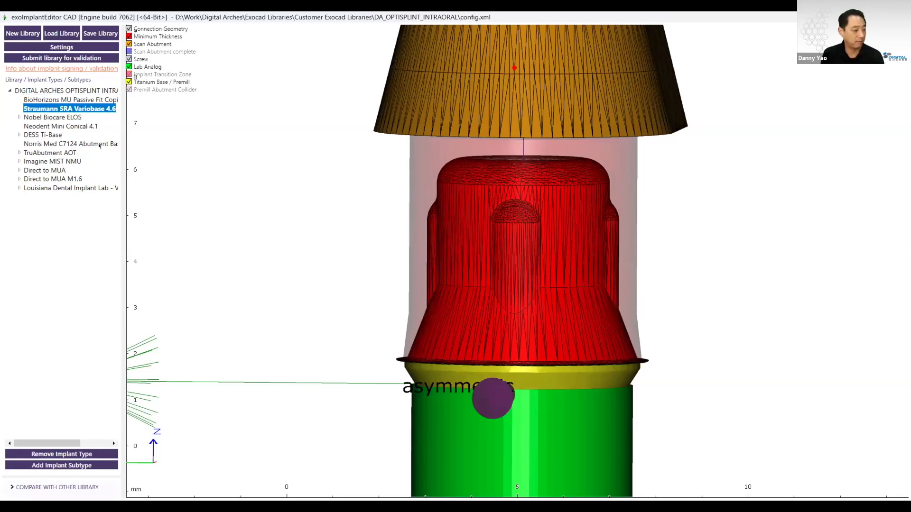
View the geometry of the Nobel Biocare ELOS Universal and Straight subtypes and of Neodent Mini Conical 4.1
left_click(19, 117)
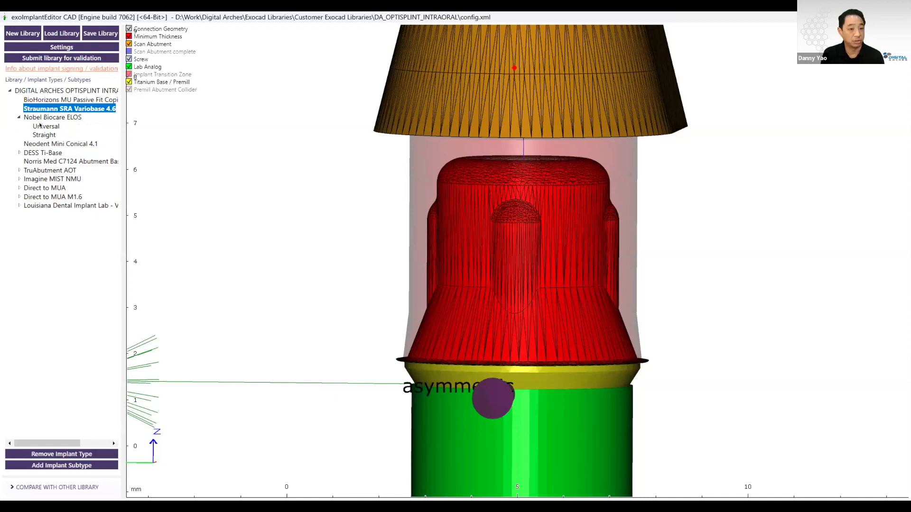
left_click(39, 125)
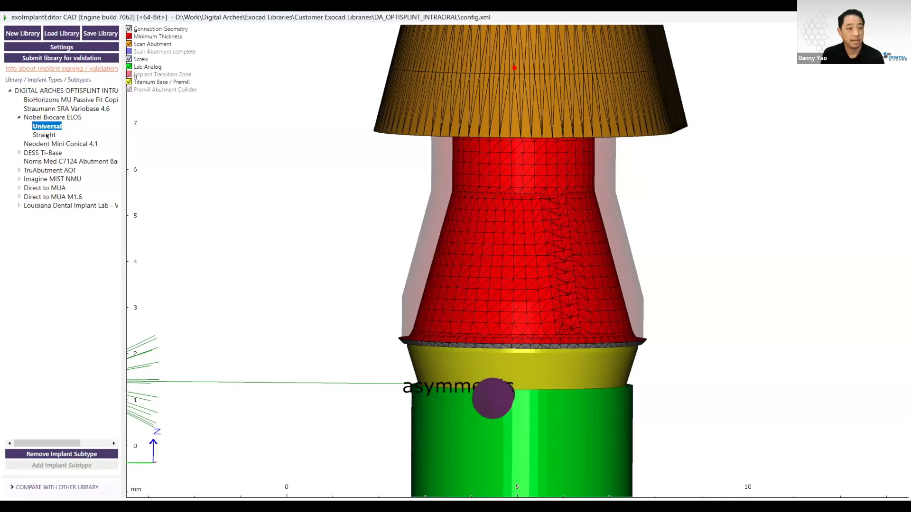
left_click(47, 136)
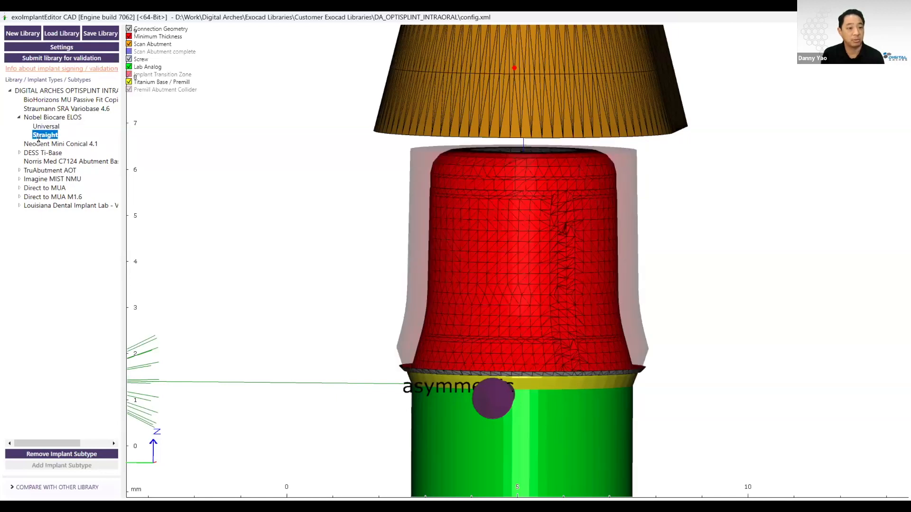
left_click(41, 145)
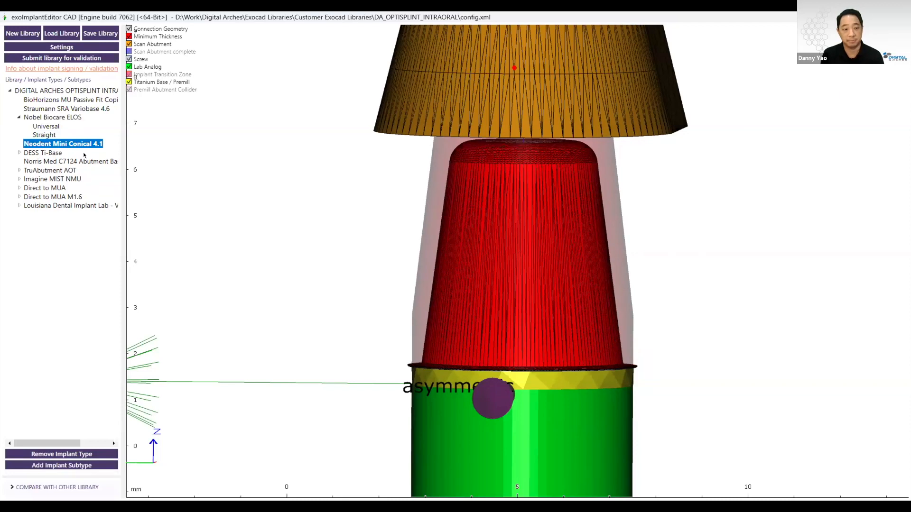
Load the config.xml implant library from the DA_OPTISPLINT_DESKTOP folder
left_click(55, 32)
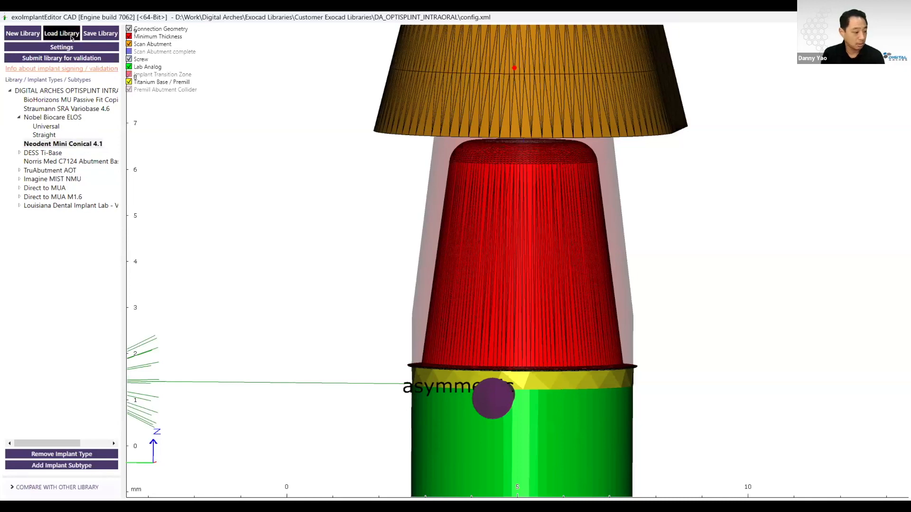
left_click(396, 159)
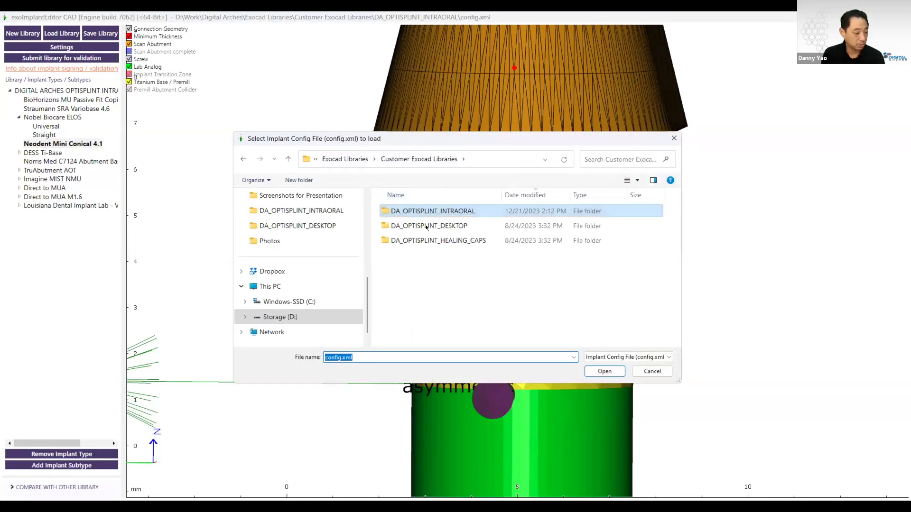
double_click(409, 226)
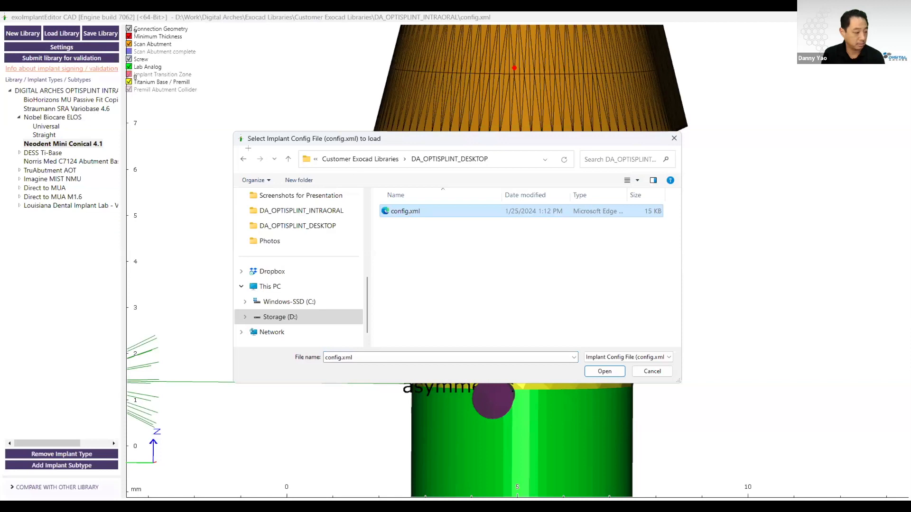
key("Return")
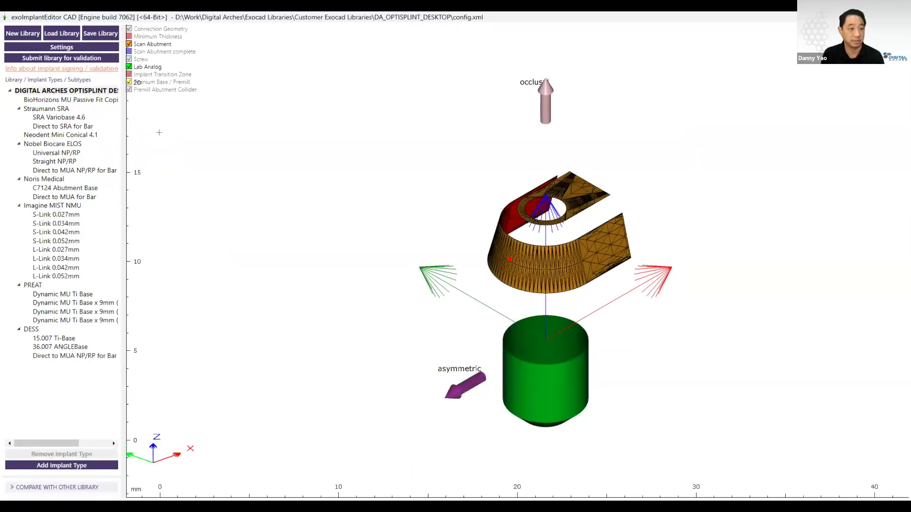
Collapse the Straumann SRA, Nobel Biocare ELOS, Noris Medical, Imagine MIST NMU, PREAT and DESS implant types
left_click(18, 108)
left_click(9, 108)
left_click(9, 108)
left_click(9, 126)
left_click(10, 135)
left_click(9, 143)
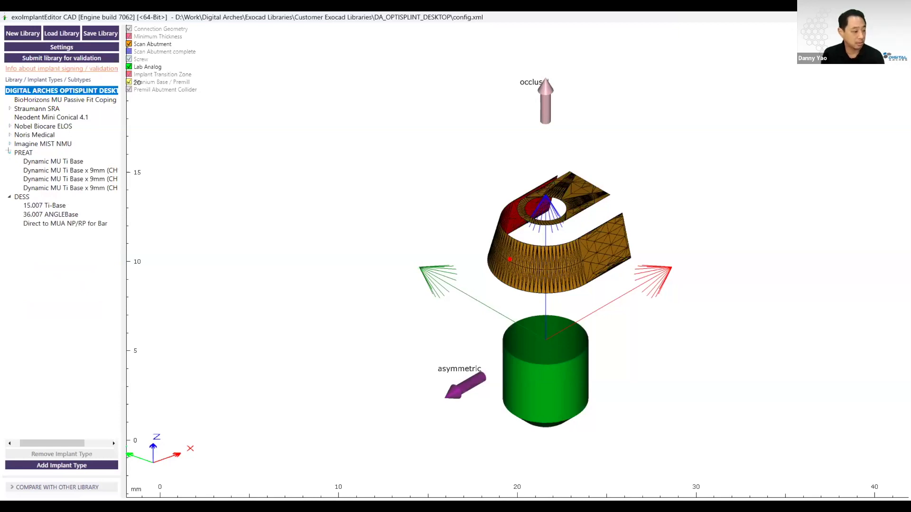
left_click(9, 152)
left_click(10, 161)
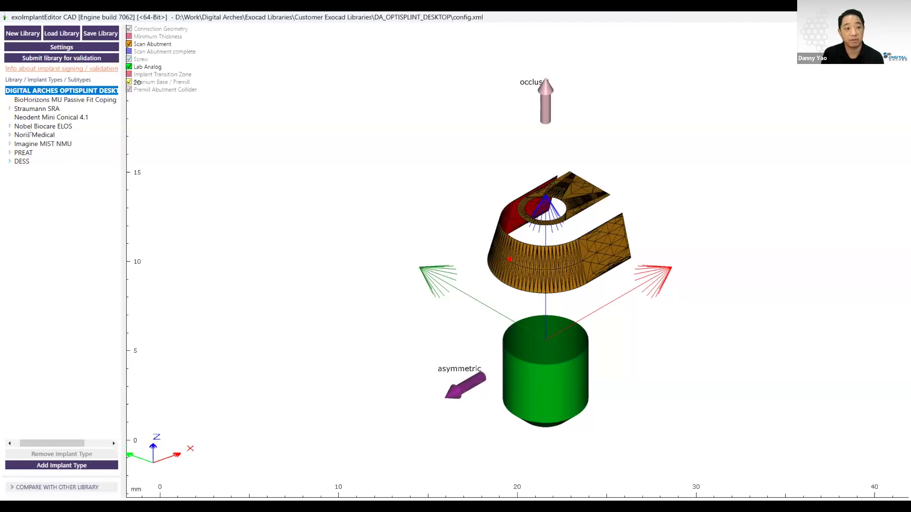
Examine the BioHorizons MU Passive Fit Coping geometry of the desktop library up close from the side
left_click(25, 101)
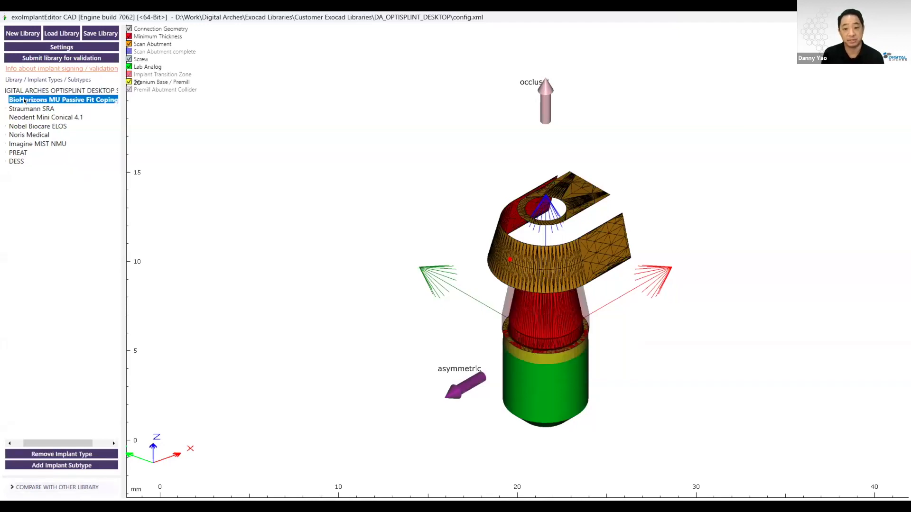
left_click_drag(70, 443, 42, 433)
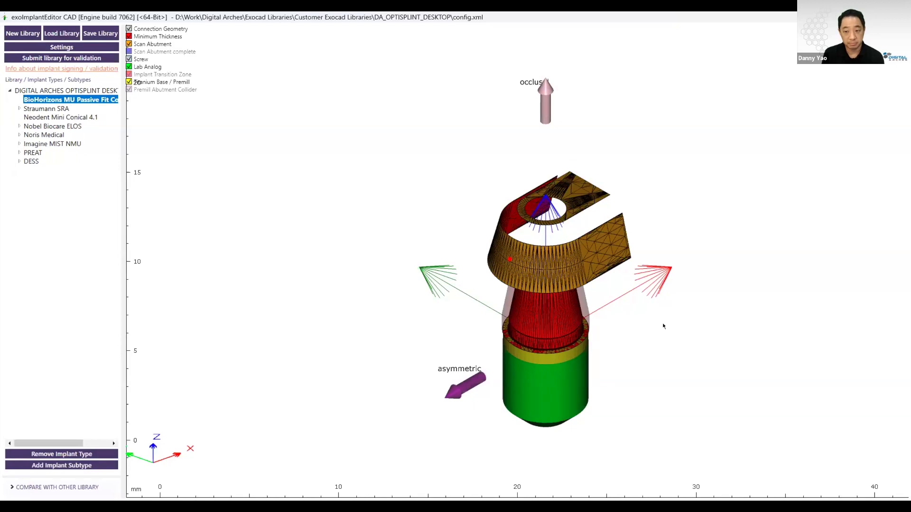
left_click(641, 320)
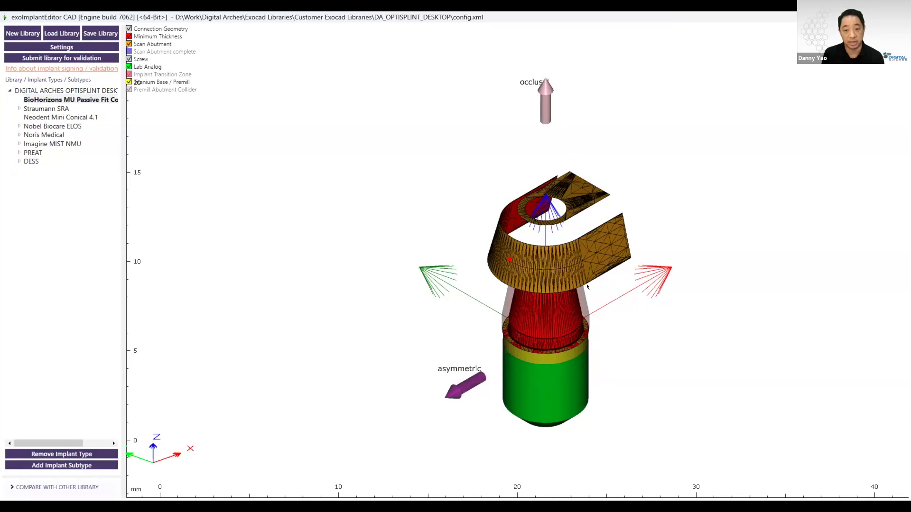
right_click_drag(556, 269, 555, 261)
right_click_drag(603, 349, 603, 349)
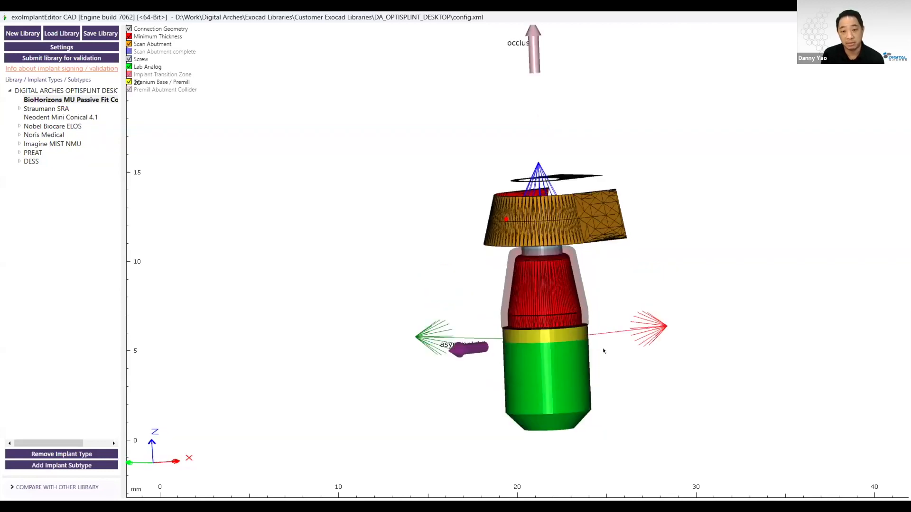
scroll(603, 349, "up", 2)
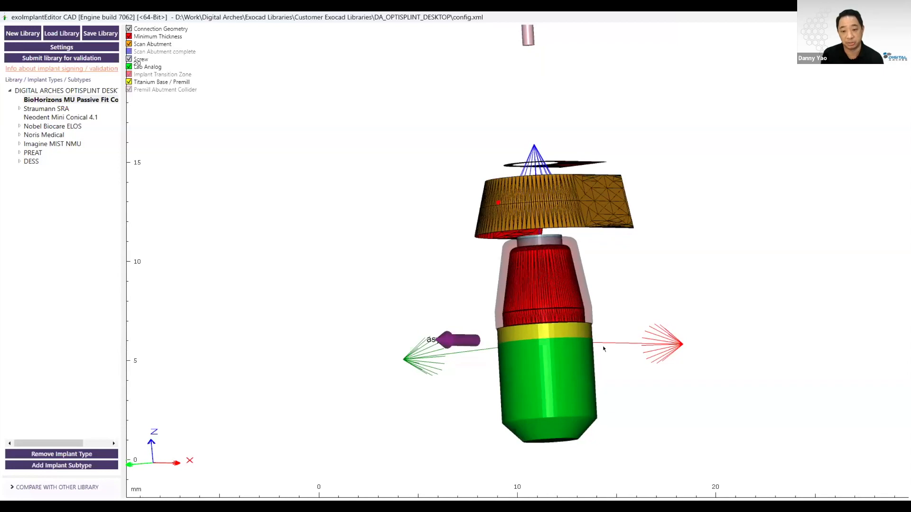
scroll(603, 349, "up", 1)
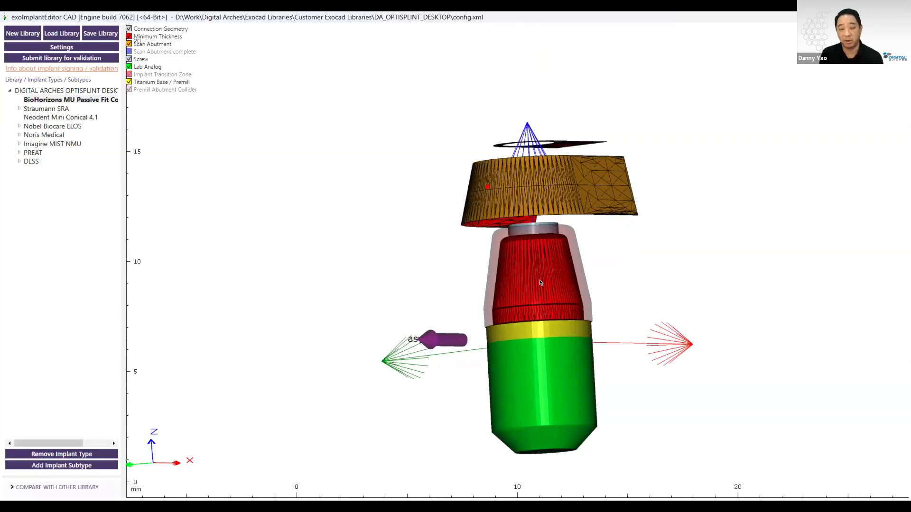
scroll(540, 283, "up", 1)
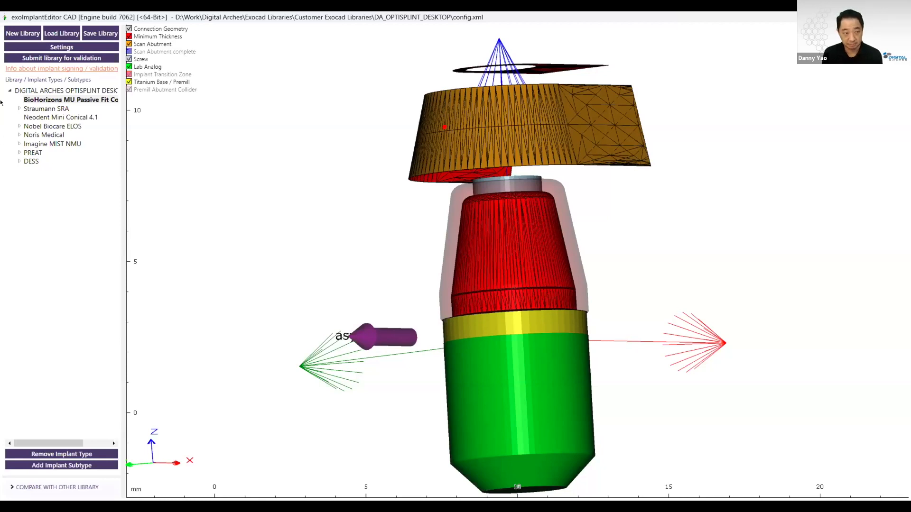
View the bar subtypes Direct to SRA for Bar of Straumann SRA and Direct to MUA NP/RP for Bar of Nobel Biocare ELOS
left_click(18, 108)
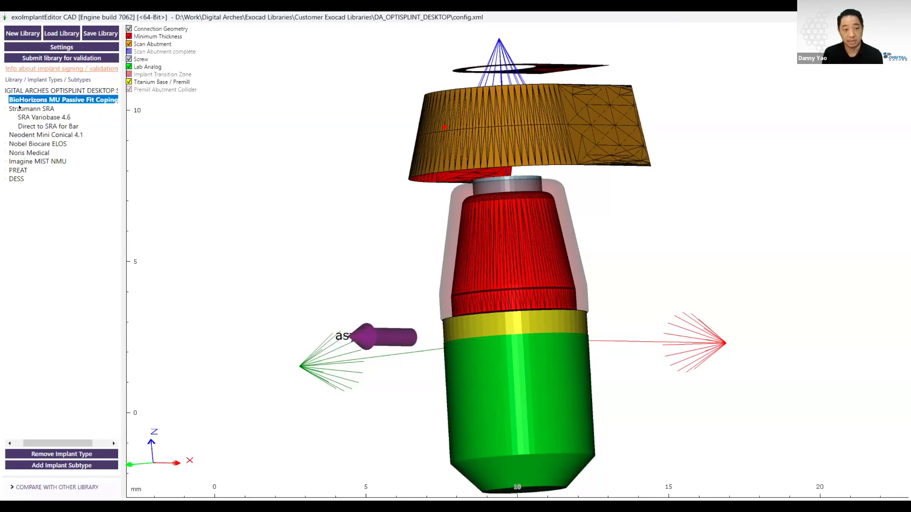
left_click(36, 127)
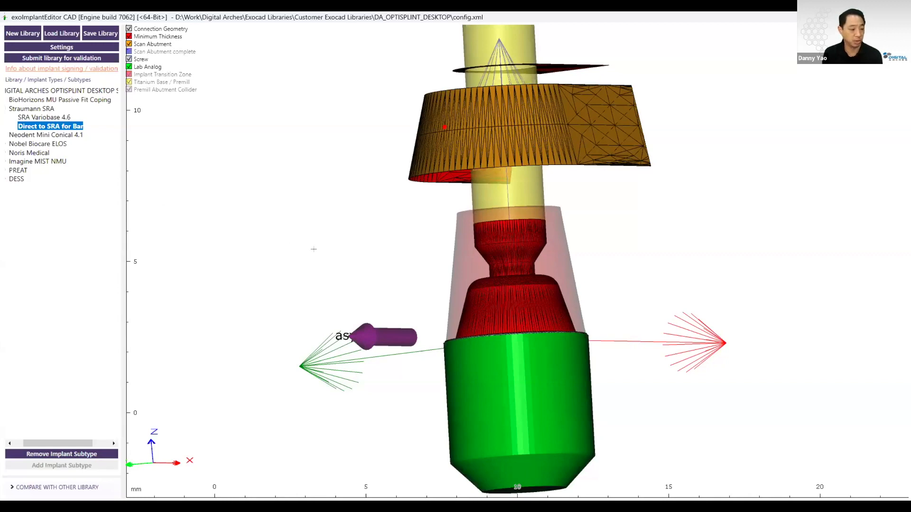
left_click(16, 144)
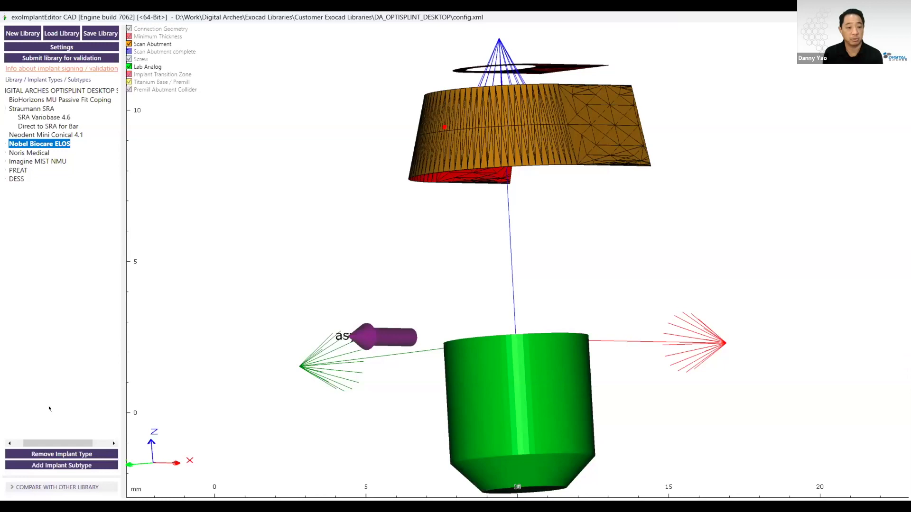
left_click_drag(48, 442, 38, 442)
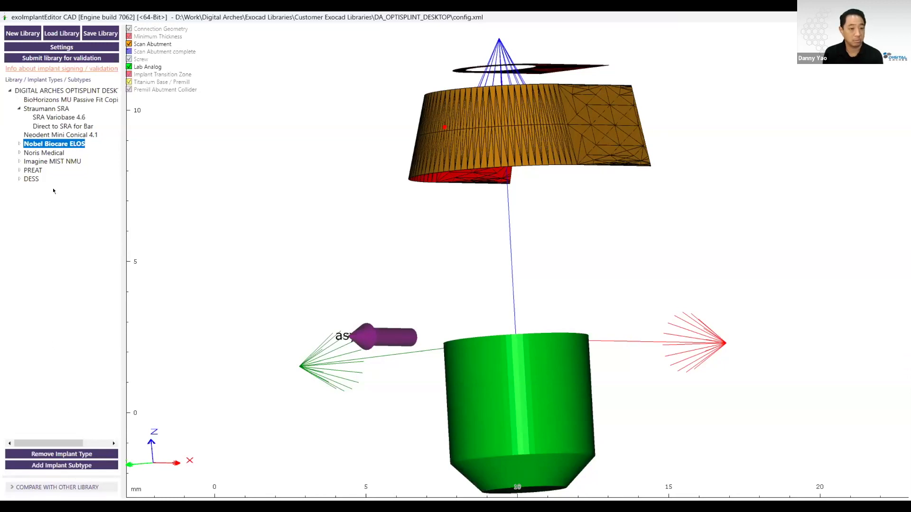
left_click(19, 144)
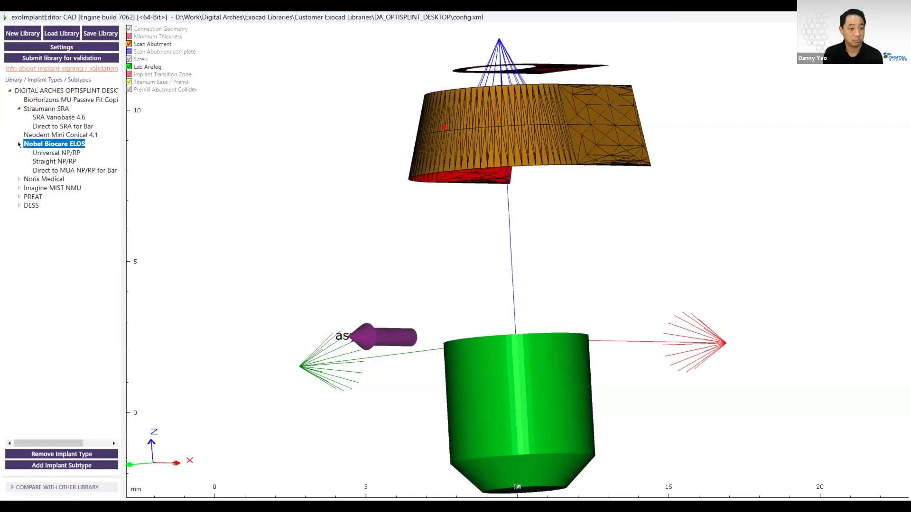
left_click(54, 170)
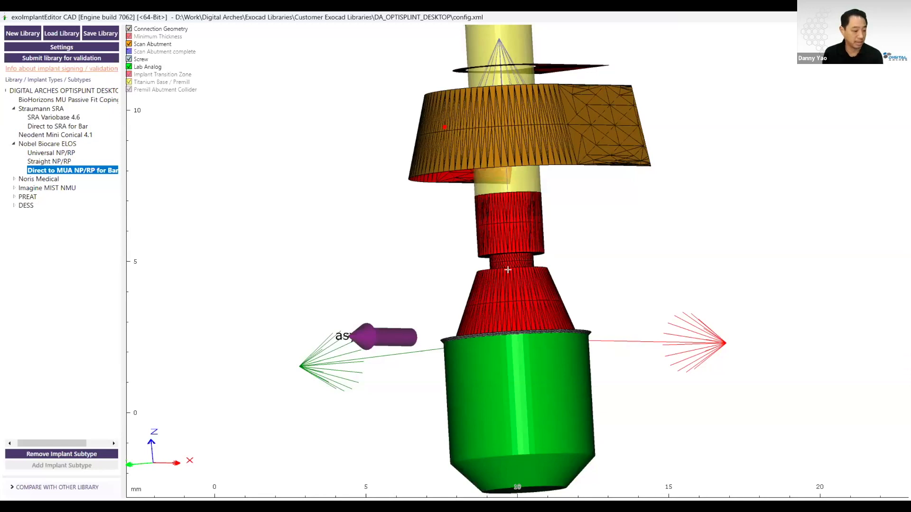
Examine the narrow neck between the cone and the upper cylinder of Nobel's Direct to MUA NP/RP for Bar geometry up close
scroll(507, 268, "up", 1)
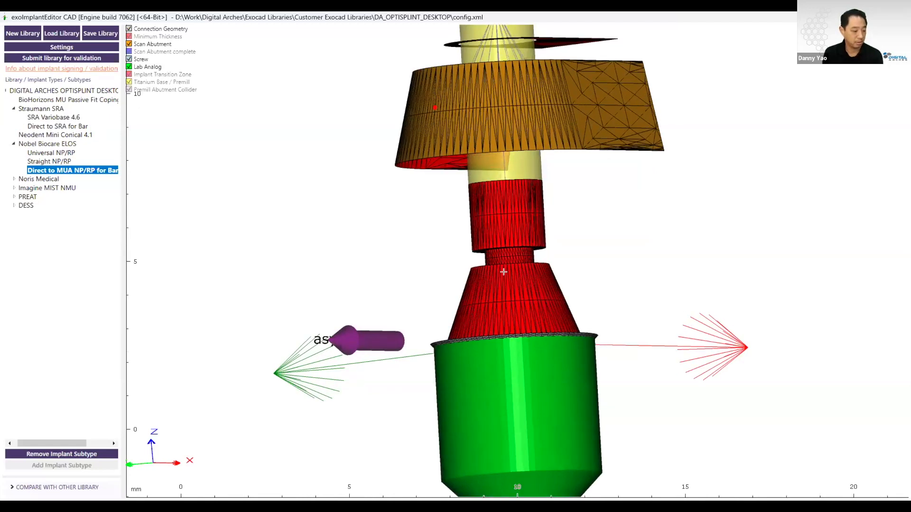
left_click(503, 271)
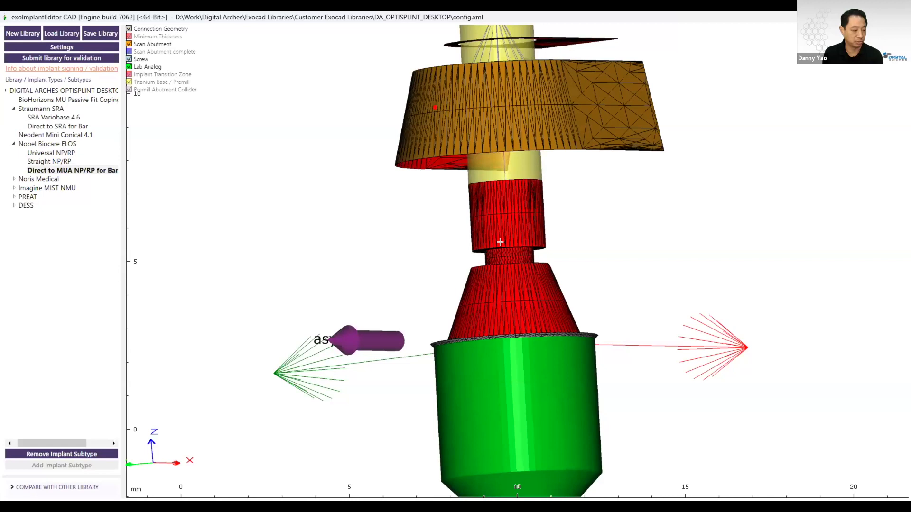
scroll(500, 242, "up", 3)
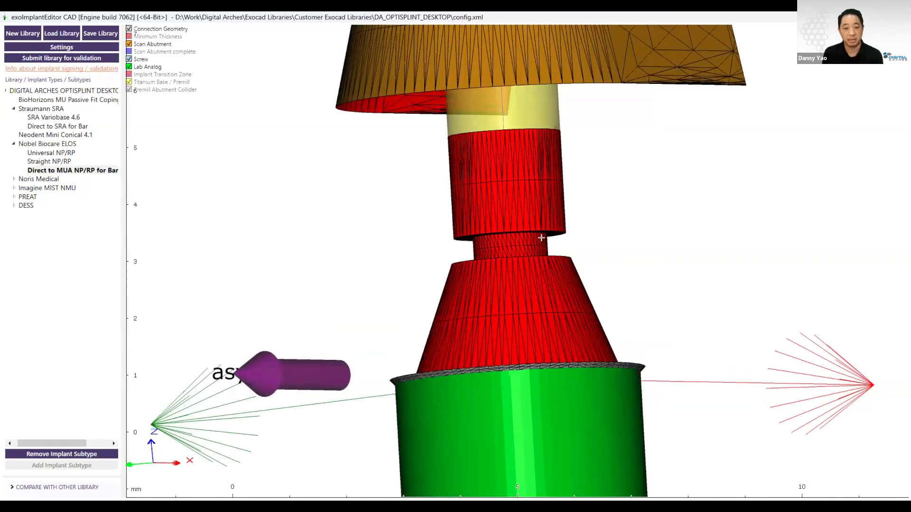
scroll(379, 195, "up", 3)
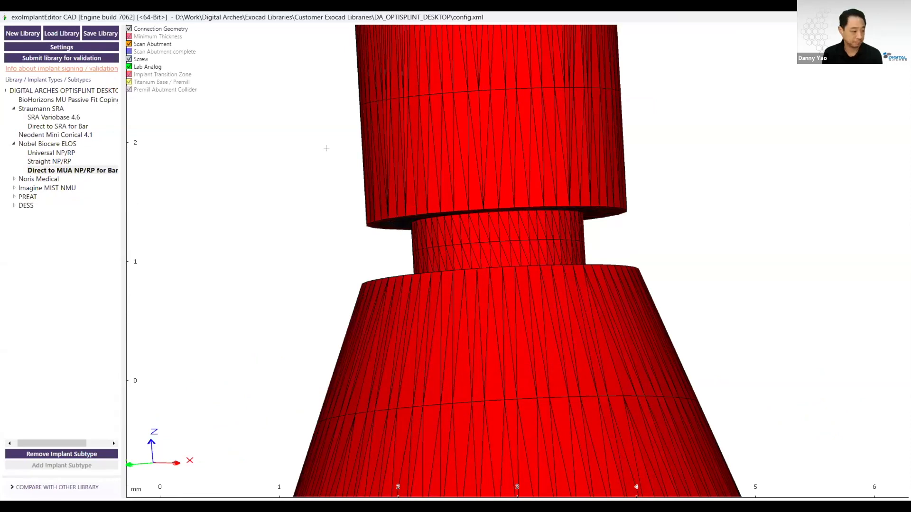
Expand Noris Medical and view the geometry of its Direct to MUA for Bar subtype
left_click(14, 179)
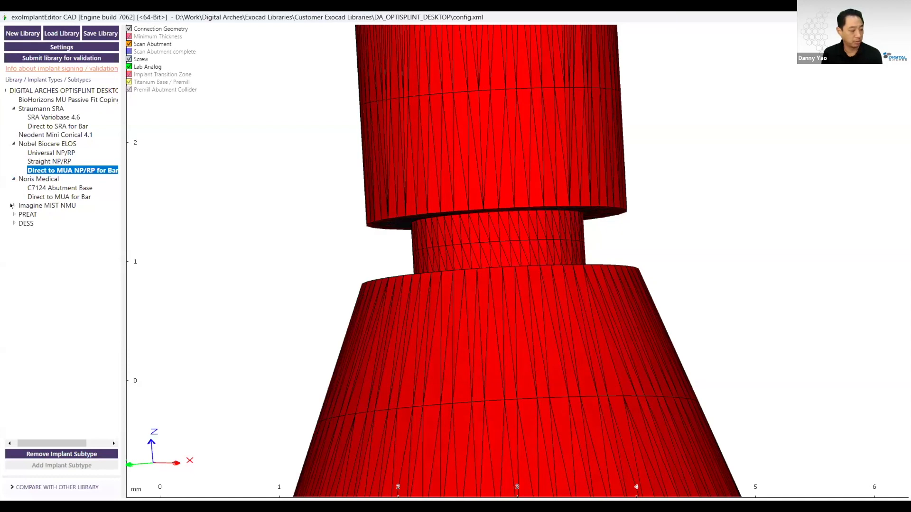
key("Down")
key("Down")
key("Down")
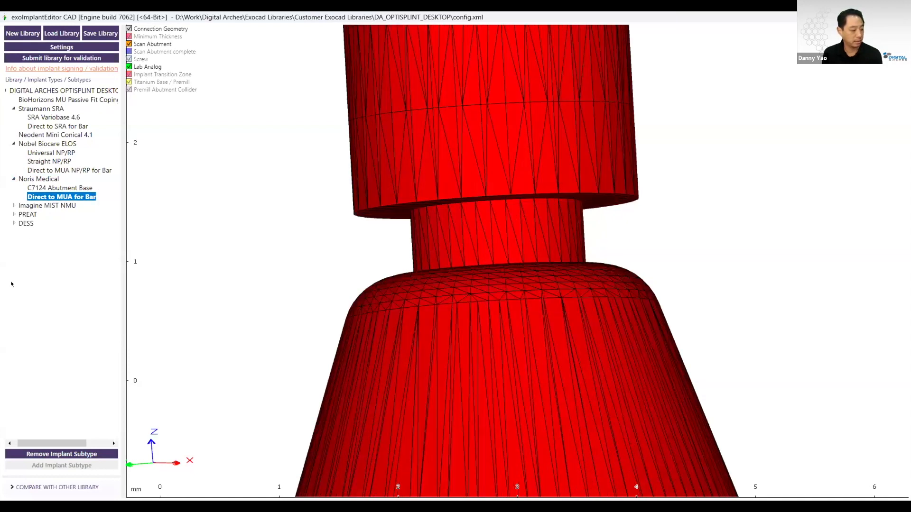
Expand the Imagine MIST NMU, PREAT and DESS types and view the DESS Direct to MUA NP/RP for Bar geometry
left_click(12, 285)
left_click(13, 329)
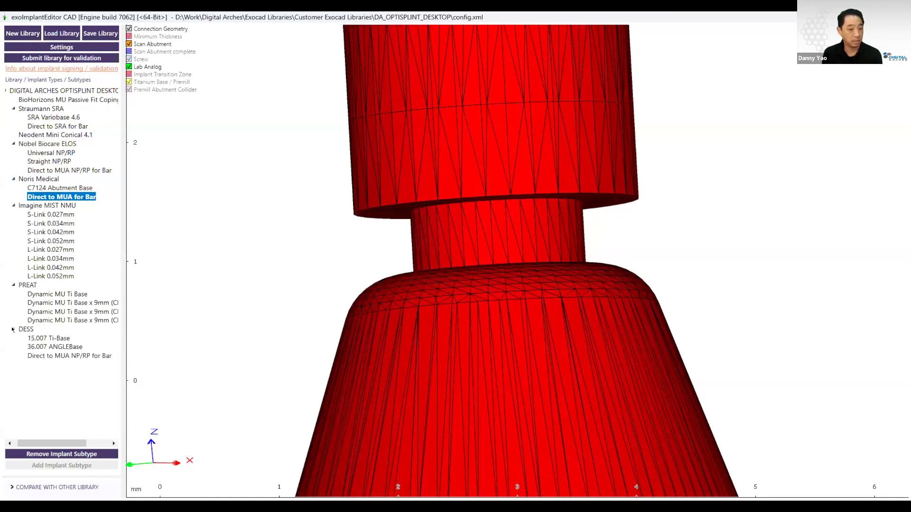
left_click(65, 356)
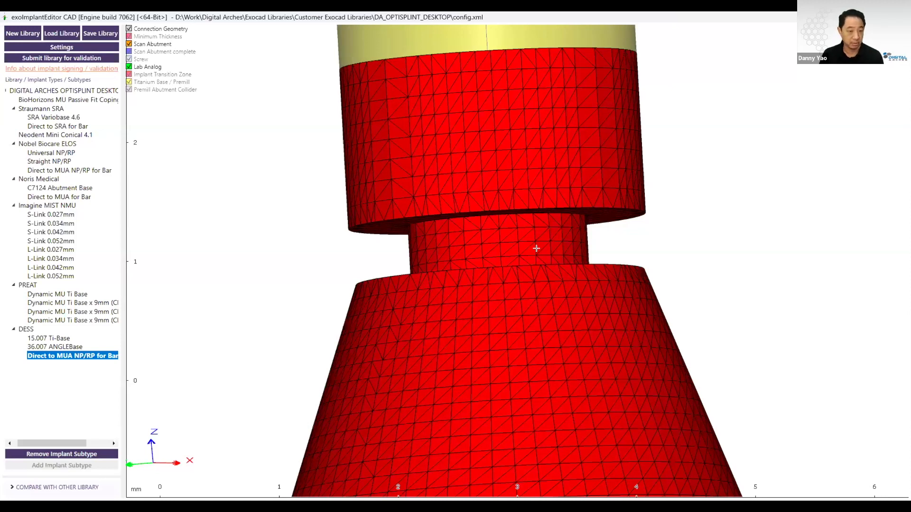
key("alt+Tab")
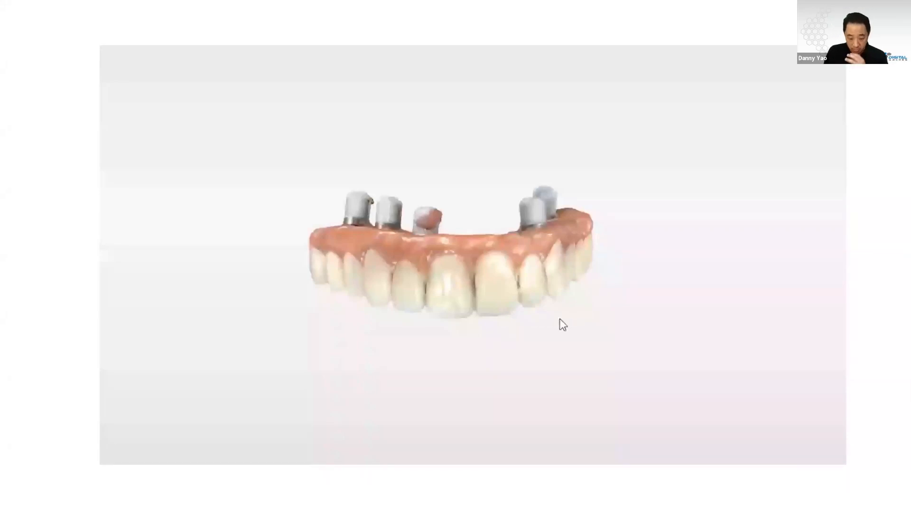
key("Right")
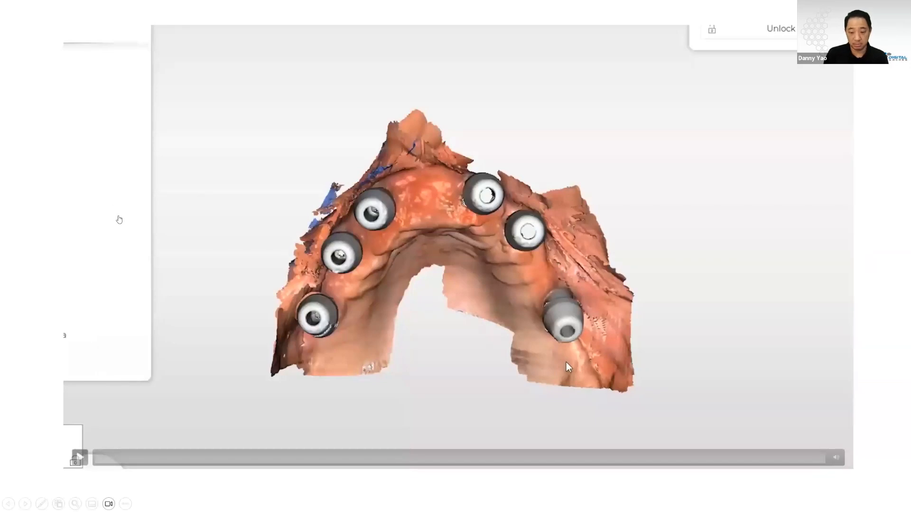
key("Left")
left_click(116, 453)
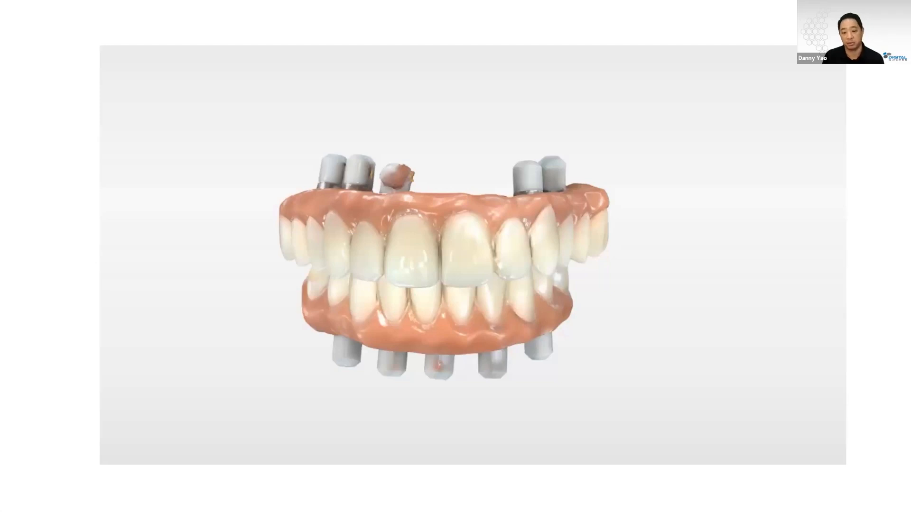
left_click(300, 356)
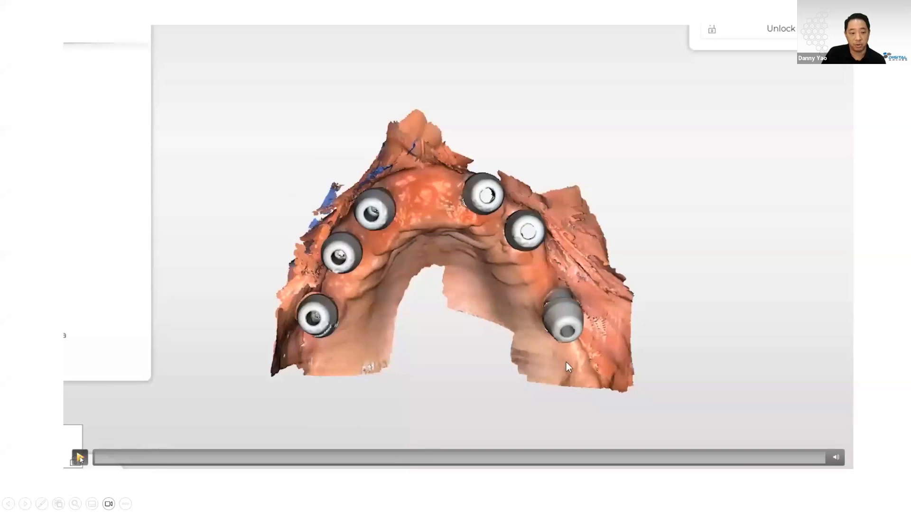
Review the intraoral scans of both jaws with the scan caps in place
left_click(80, 459)
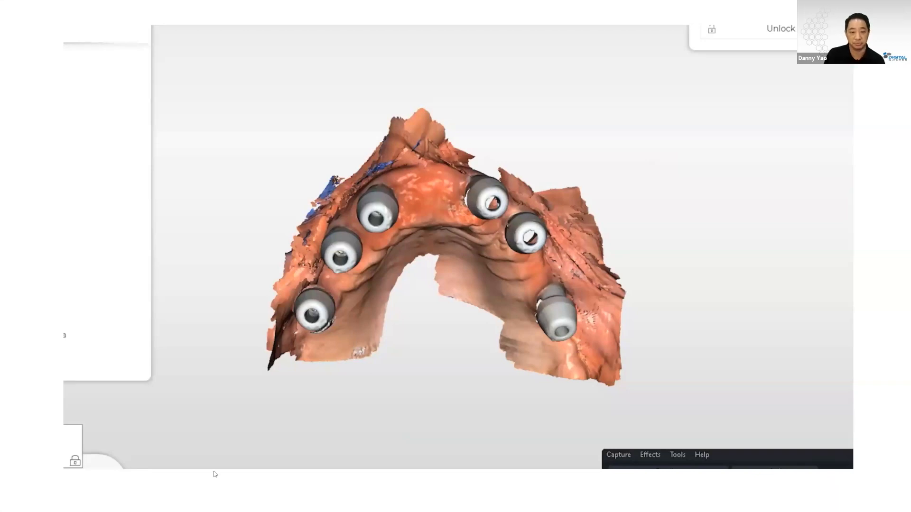
mouse_move(285, 385)
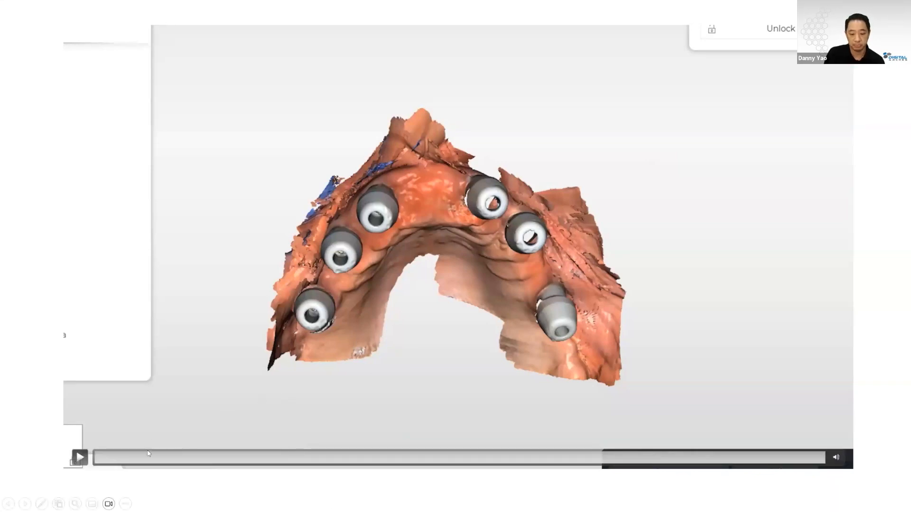
left_click(79, 457)
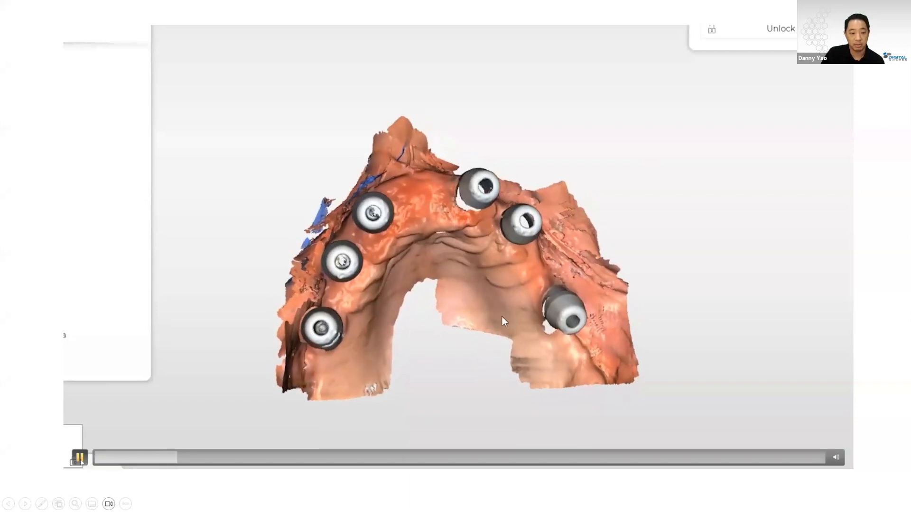
key("Right")
mouse_move(167, 450)
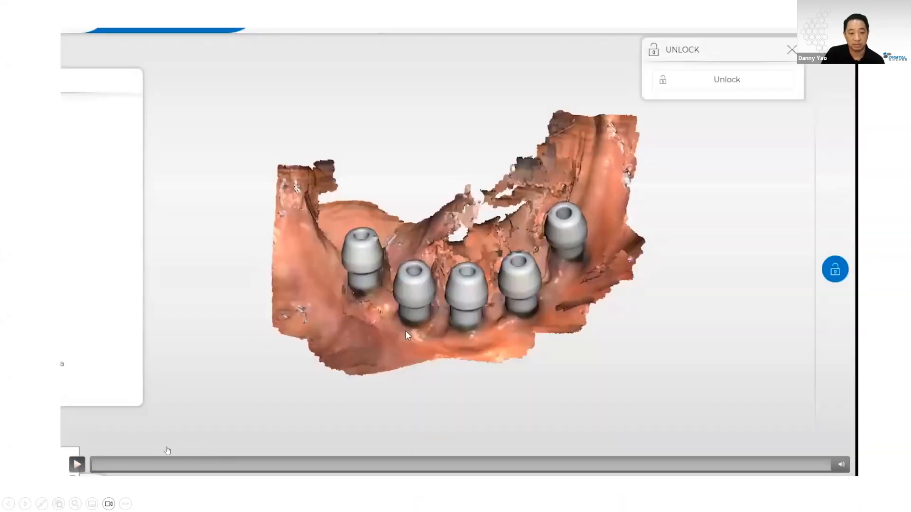
left_click(76, 464)
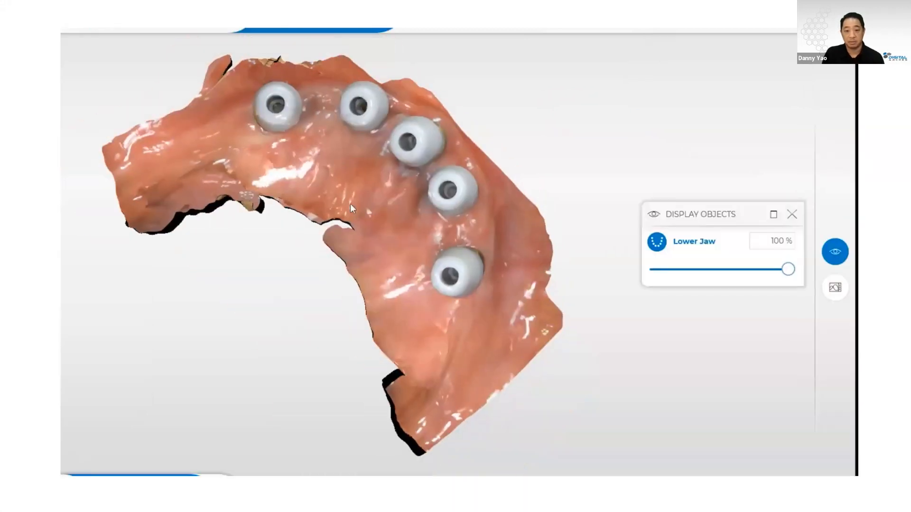
mouse_move(225, 441)
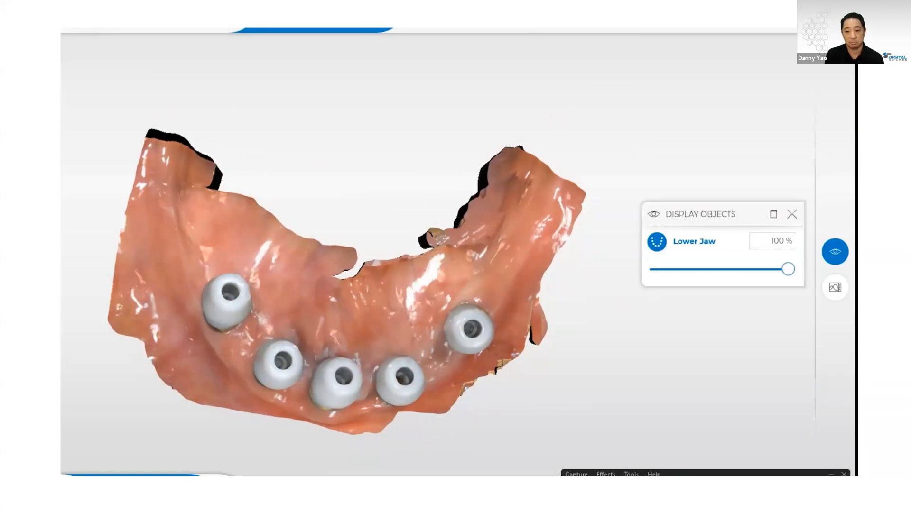
mouse_move(563, 366)
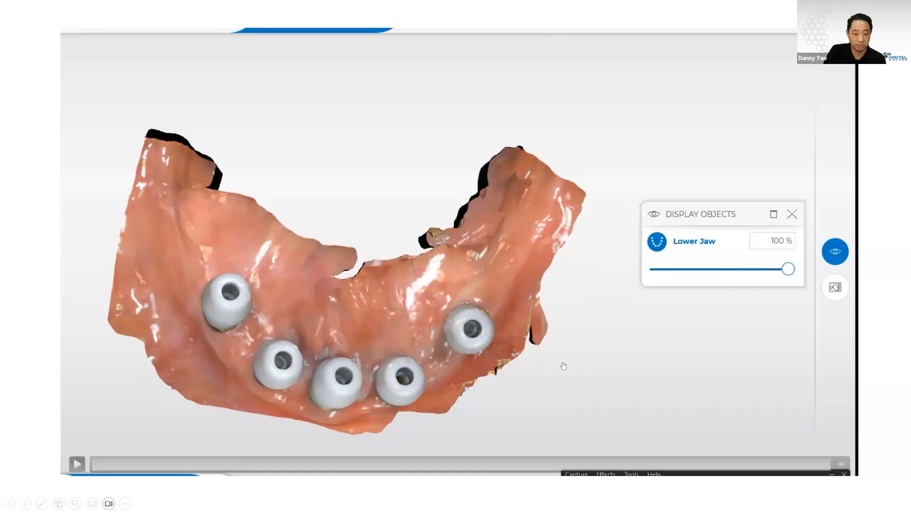
left_click(111, 470)
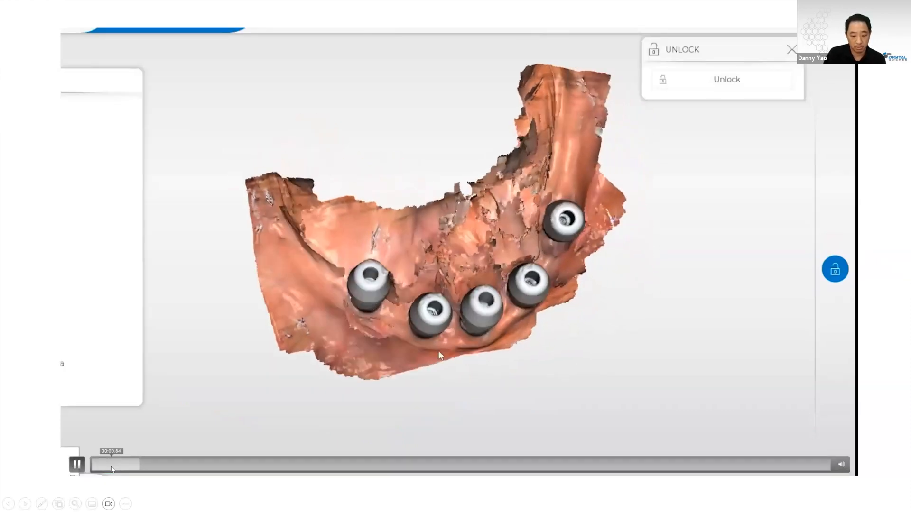
Examine the scan of the assembled OptiSplint frame from several sides
mouse_move(69, 473)
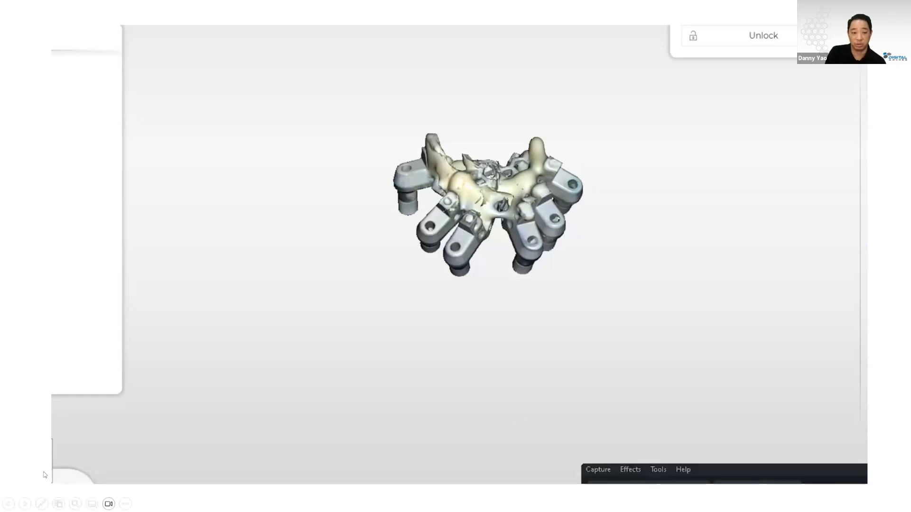
left_click(68, 473)
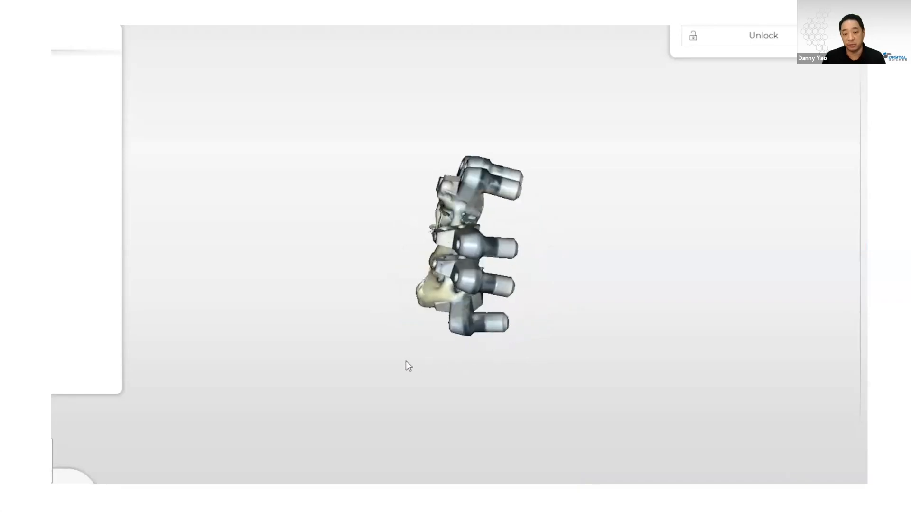
right_click_drag(514, 241, 480, 322)
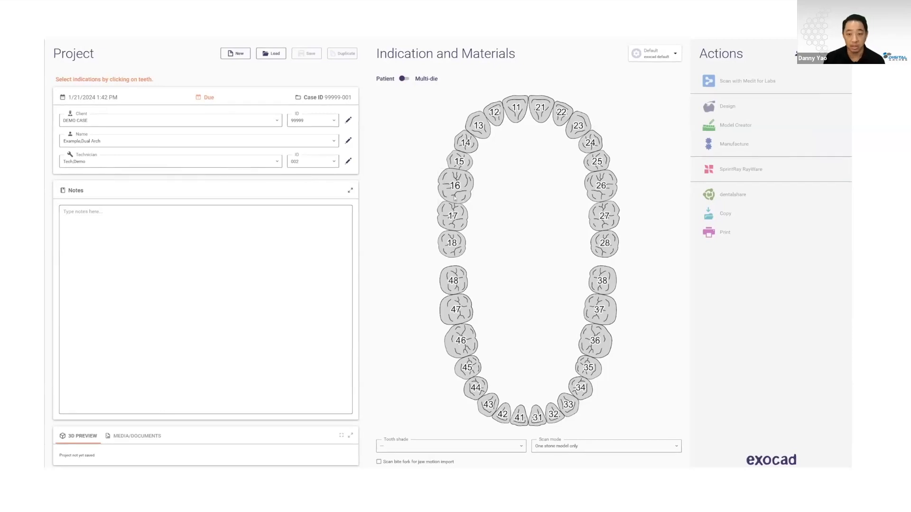
Define tooth 16 as a screw-retained 3D Print anatomic waxup with a Scan Body Scan and a scanned waxup
left_click(455, 187)
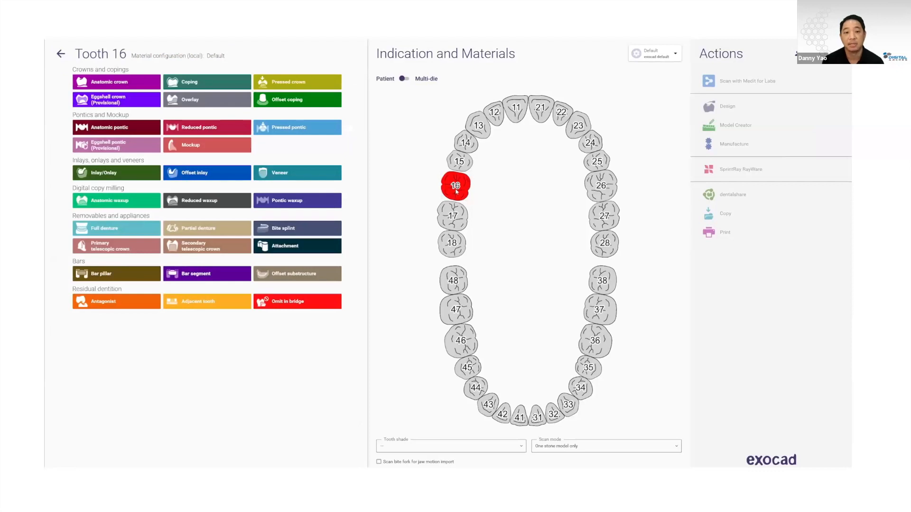
left_click(133, 204)
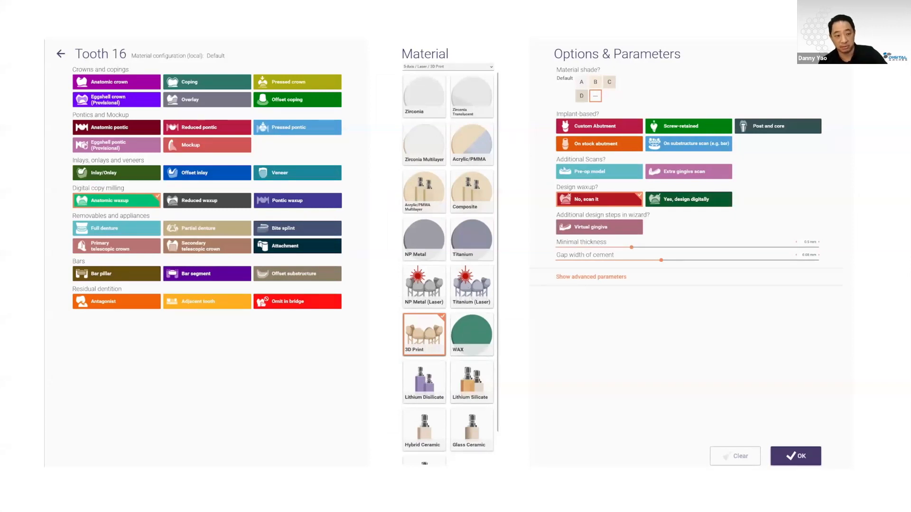
left_click(676, 127)
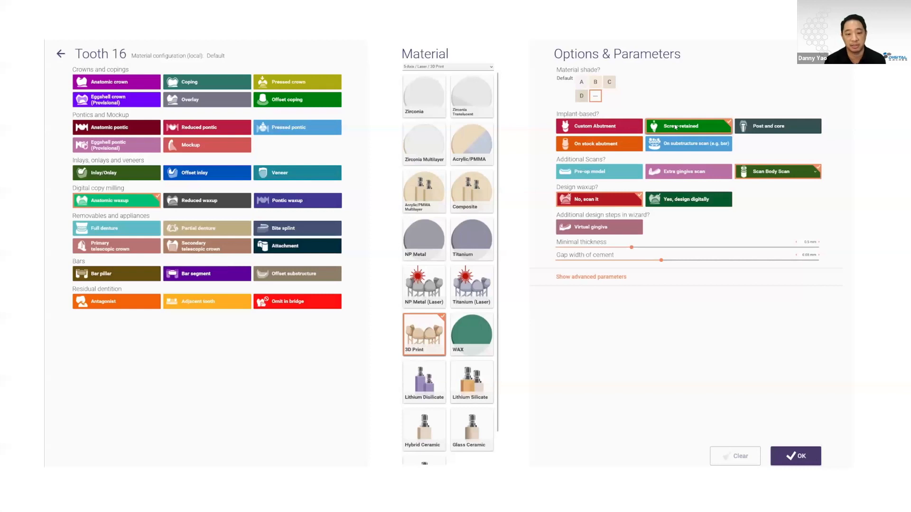
left_click(770, 175)
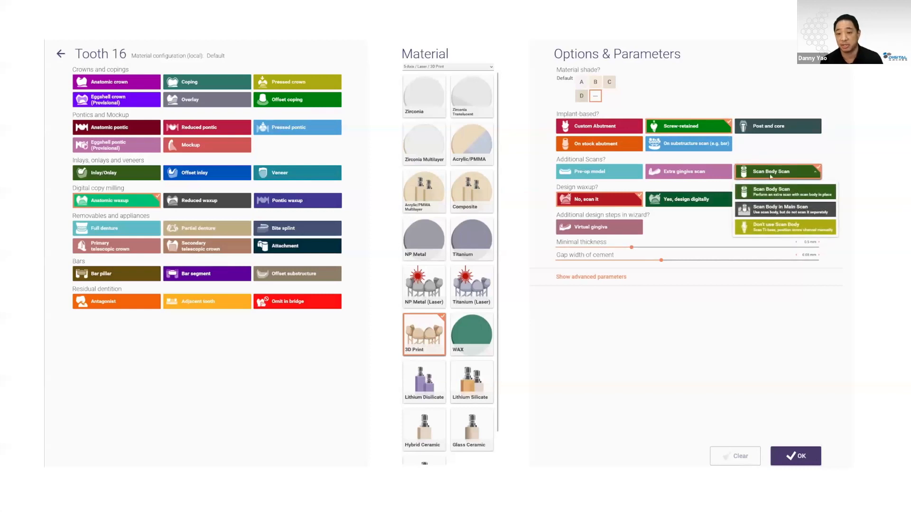
left_click(786, 197)
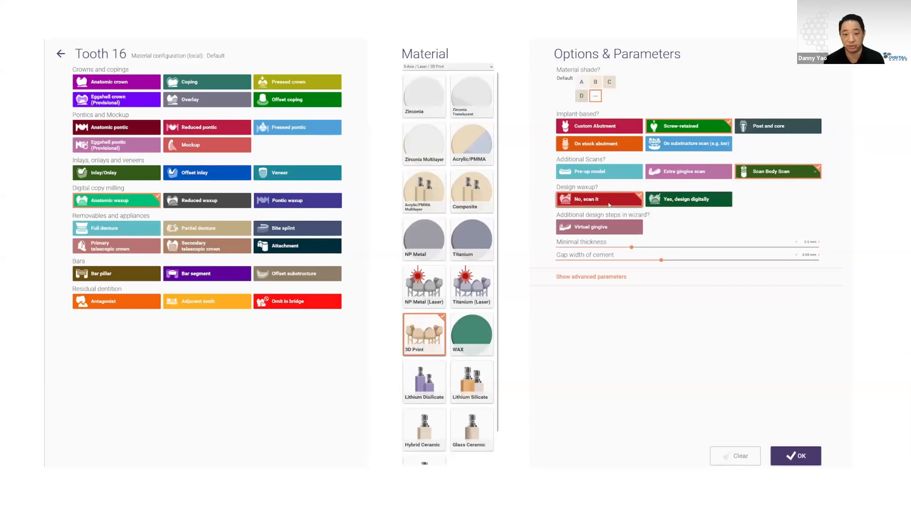
left_click(789, 456)
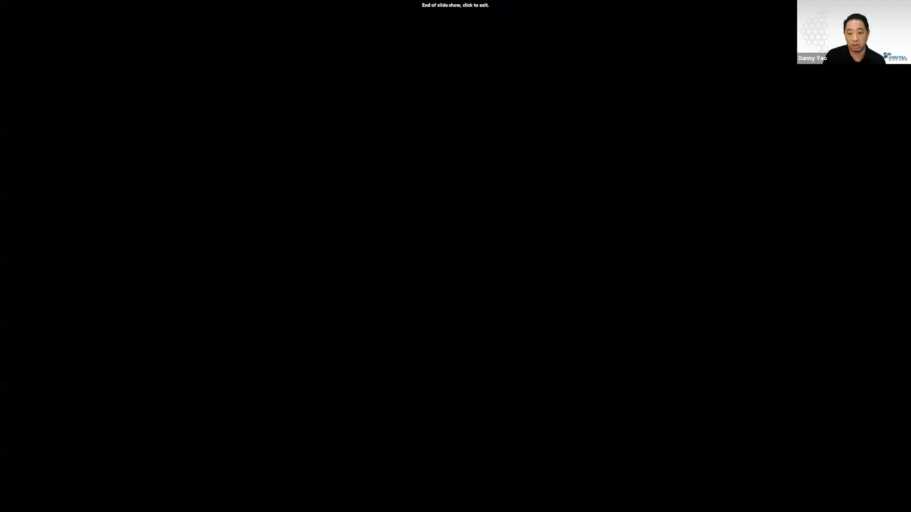
key("Left")
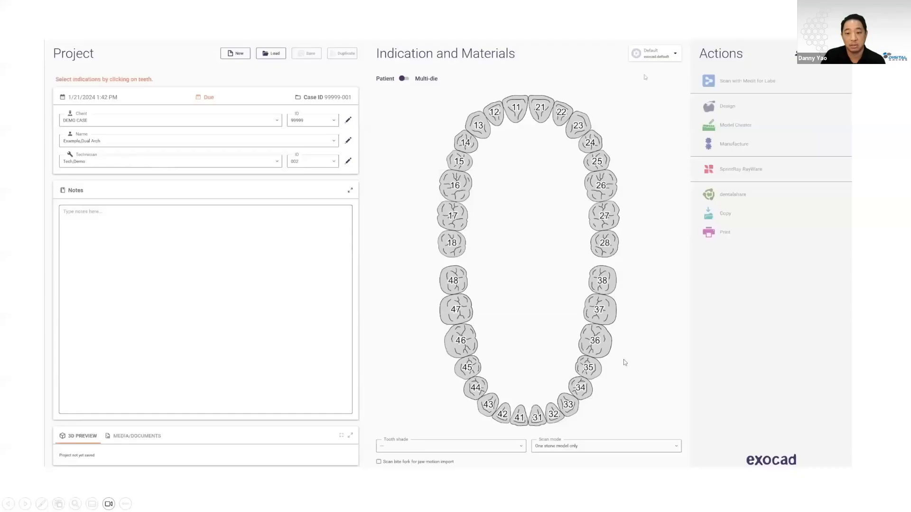
left_click(62, 457)
left_click(94, 461)
left_click_drag(94, 458, 81, 457)
left_click(61, 456)
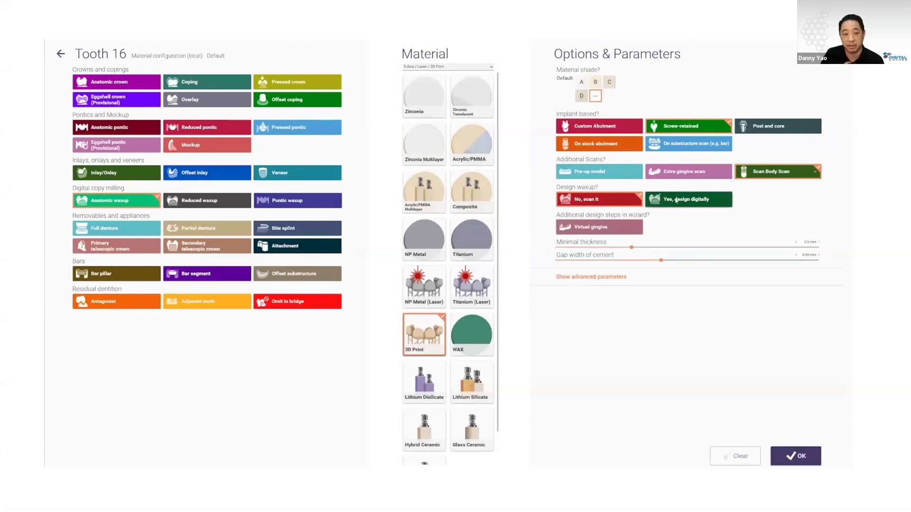
left_click(59, 464)
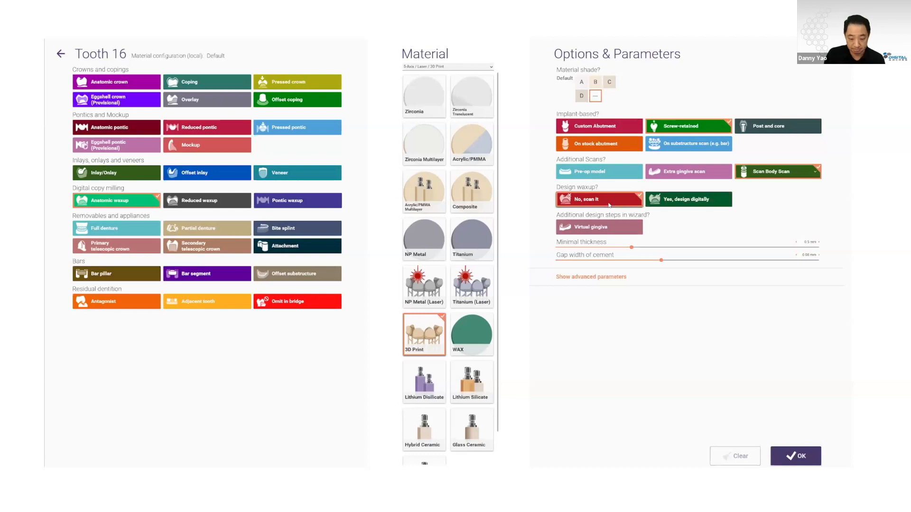
mouse_move(48, 341)
left_click(65, 458)
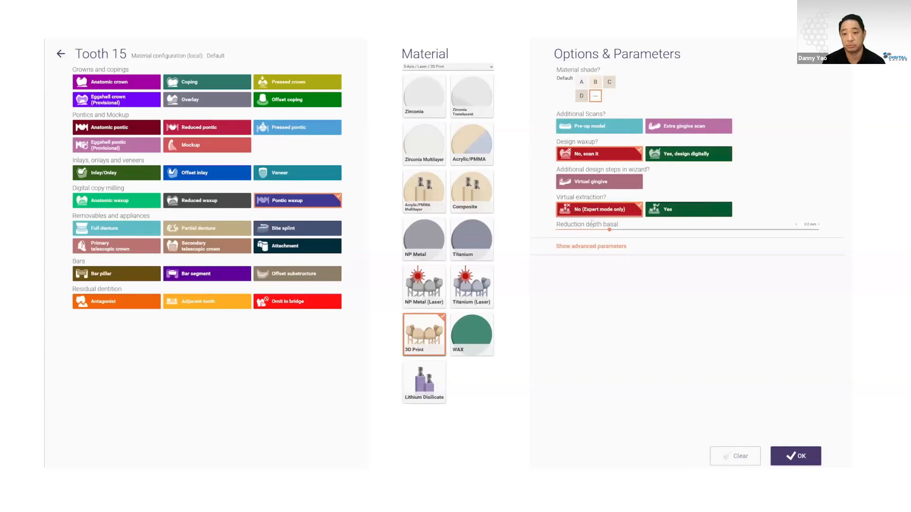
Confirm the 3D Print pontic waxup for tooth 15 and apply it to teeth 14, 12, 22, 24, 25, 36, 34, 32, 31, 42, 44 and 46
left_click(789, 456)
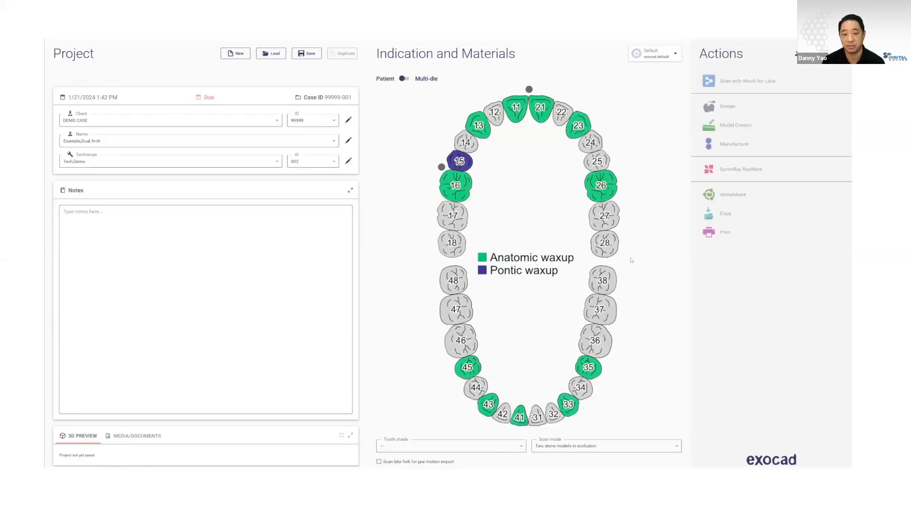
left_click(494, 113)
left_click(561, 112)
left_click(590, 143)
left_click(596, 161)
left_click(595, 341)
left_click(580, 388)
left_click(553, 414)
left_click(537, 418)
left_click(502, 414)
left_click(475, 388)
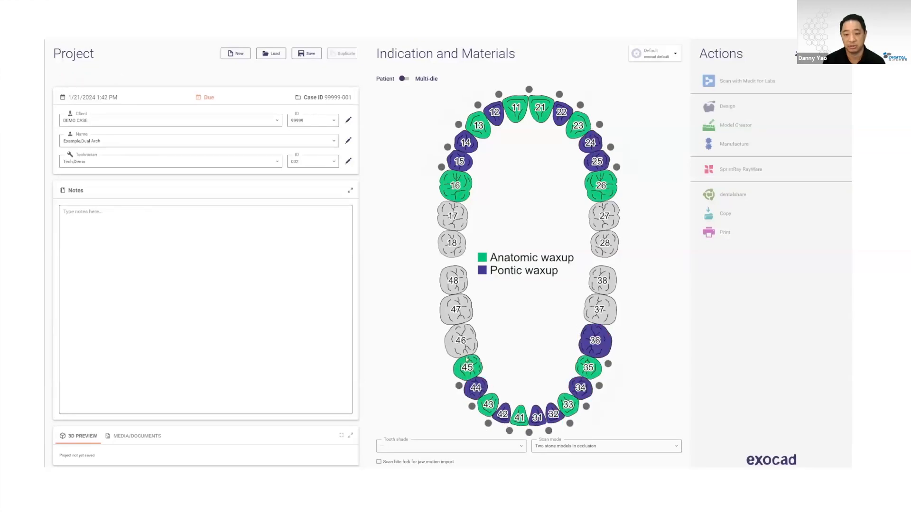
left_click(460, 341)
Connect all neighbouring upper teeth from 16 to 26 into one bridge
left_click(441, 167)
left_click(448, 147)
left_click(458, 124)
left_click(478, 105)
left_click(499, 94)
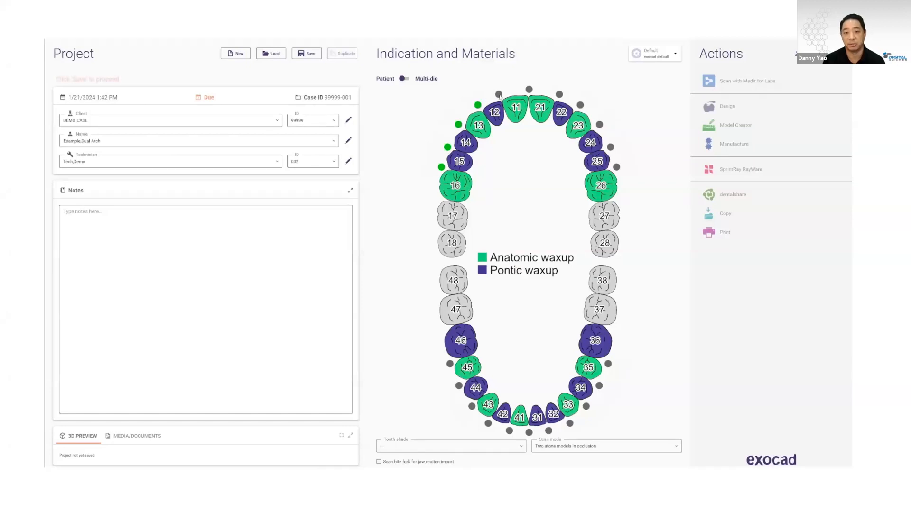
left_click(529, 89)
left_click(560, 94)
left_click(580, 105)
left_click(599, 125)
left_click(611, 147)
left_click(617, 167)
Connect all neighbouring lower teeth from 36 to 46 into one bridge
left_click(608, 364)
left_click(599, 386)
left_click(587, 406)
left_click(570, 423)
left_click(549, 431)
left_click(529, 433)
left_click(509, 431)
left_click(489, 423)
left_click(471, 407)
left_click(458, 386)
left_click(450, 364)
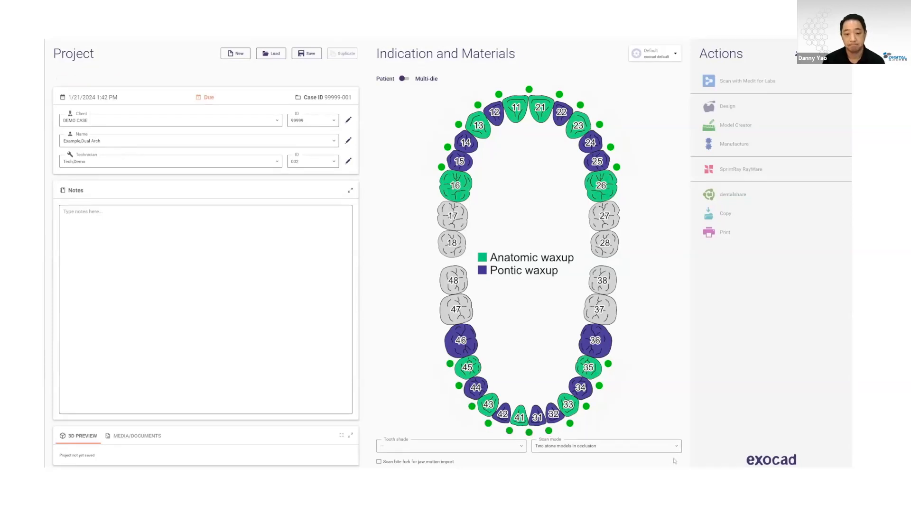
Check the scan mode options, keep Two stone models in occlusion, and save the project
left_click(581, 446)
scroll(569, 356, "up", 3)
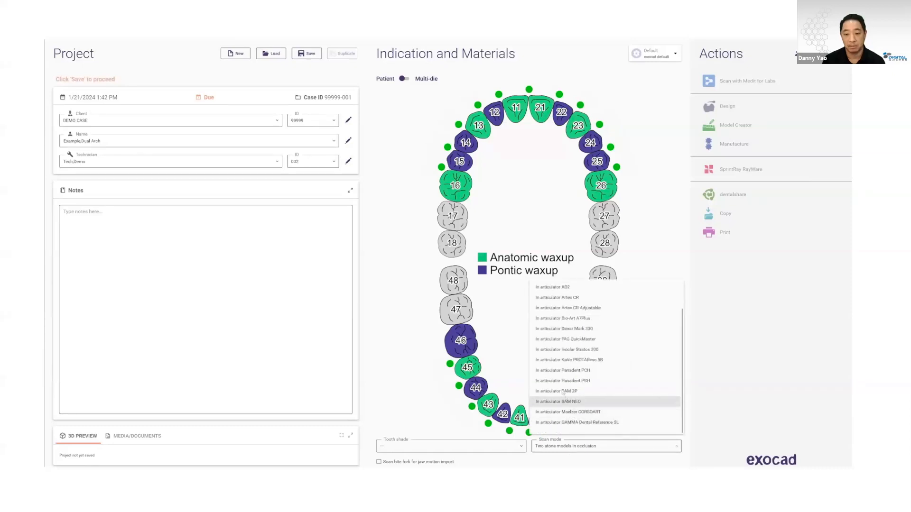
left_click(560, 308)
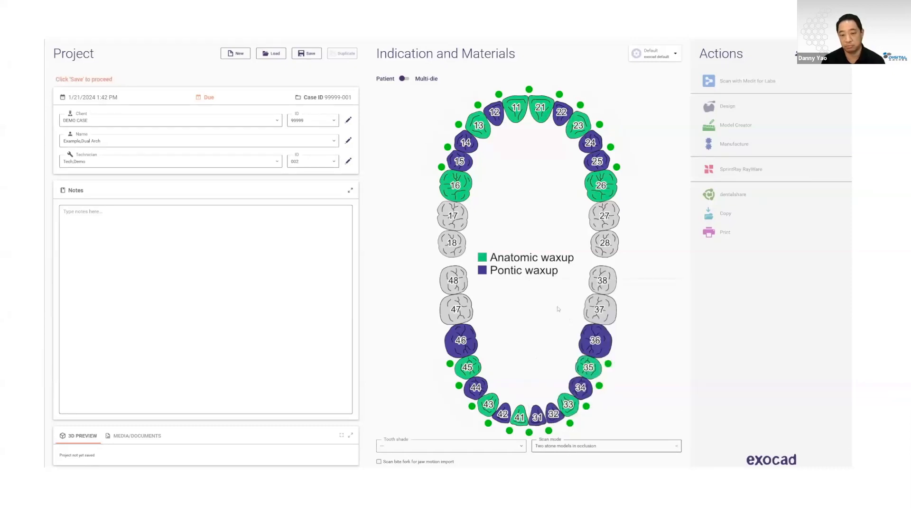
left_click(307, 54)
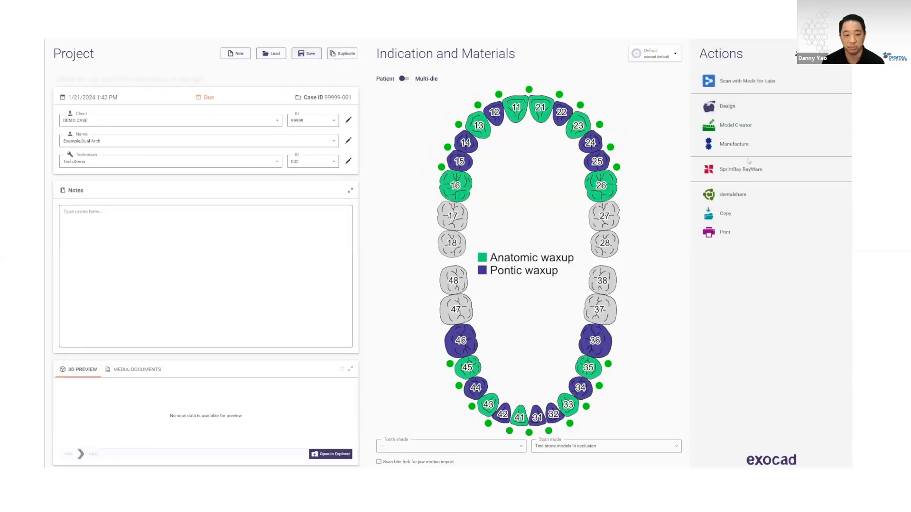
Start the design and load the Upper Tissue scan from the desktop's Opti Examples, Dual Arch Prosthetics folder as the upper jaw scan
left_click(736, 104)
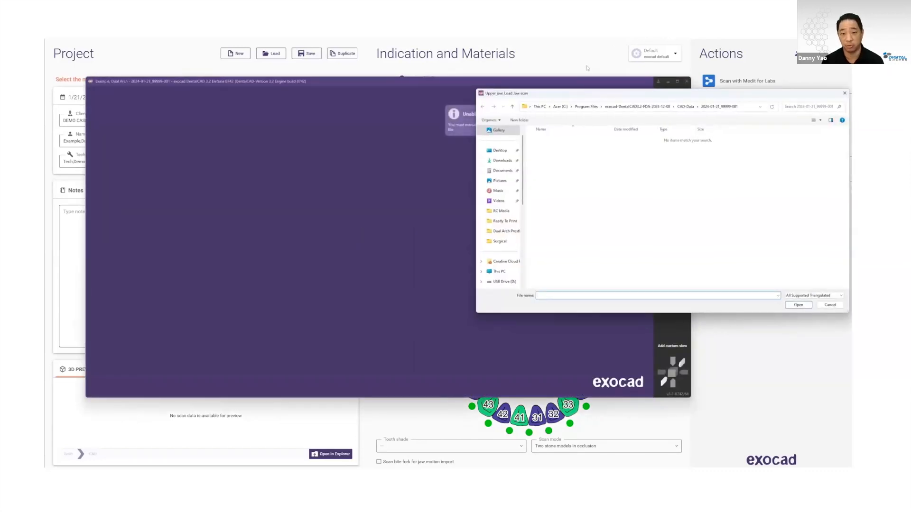
left_click(500, 150)
double_click(551, 139)
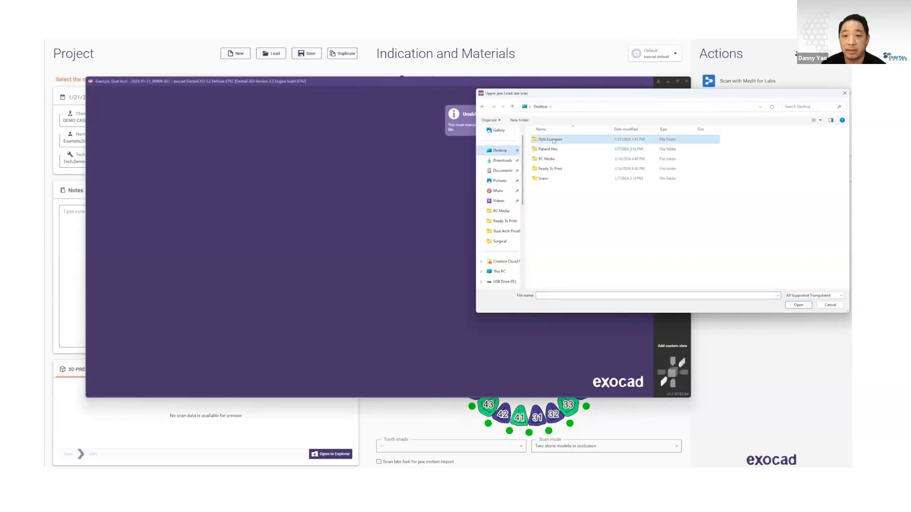
double_click(553, 140)
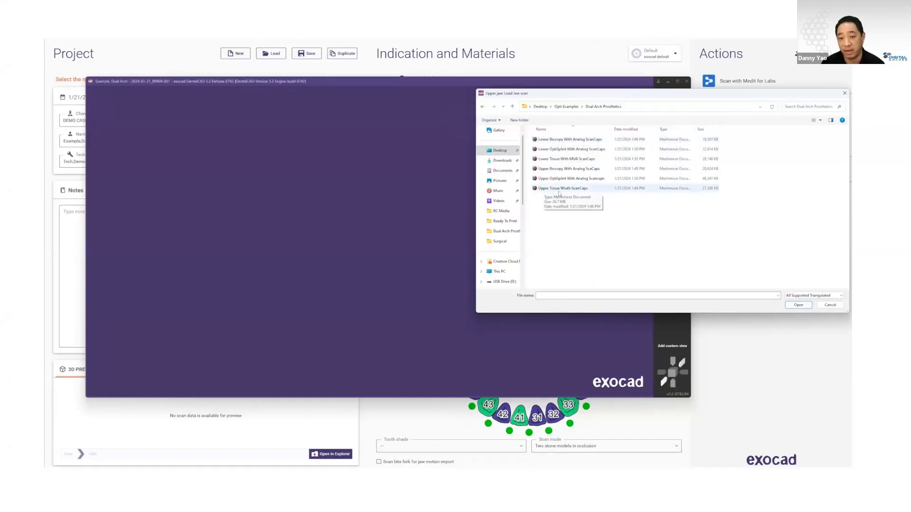
double_click(556, 190)
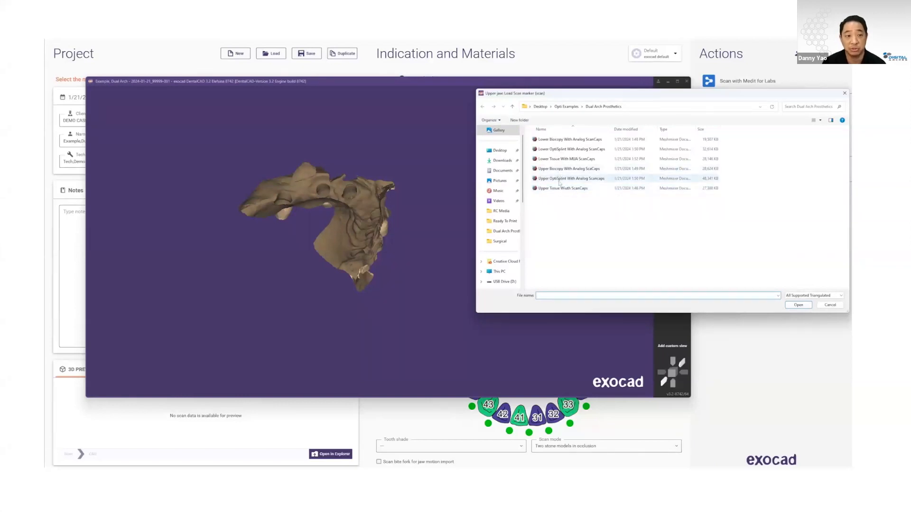
Load the Upper OptiSplint file as upper scan marker, Upper Biocopy as upper waxup, and Lower Tissue With MUA ScanCaps as lower jaw scan
double_click(568, 179)
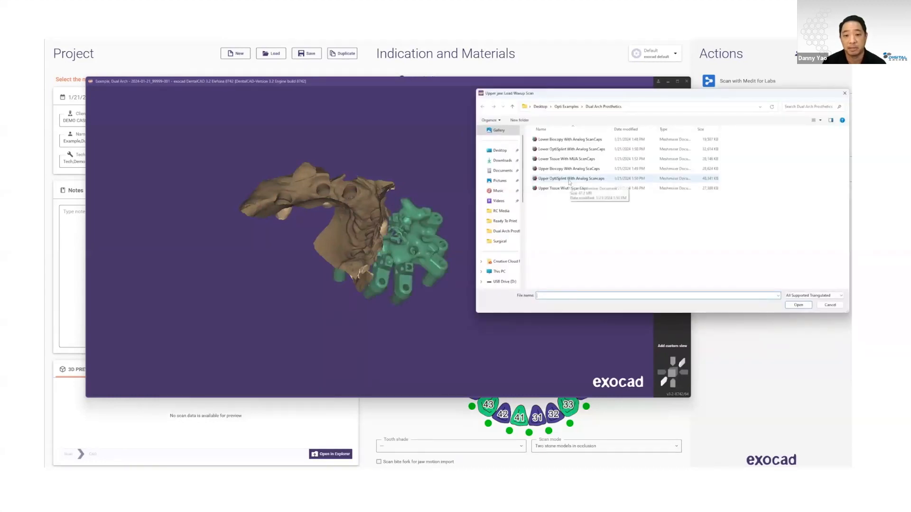
double_click(569, 180)
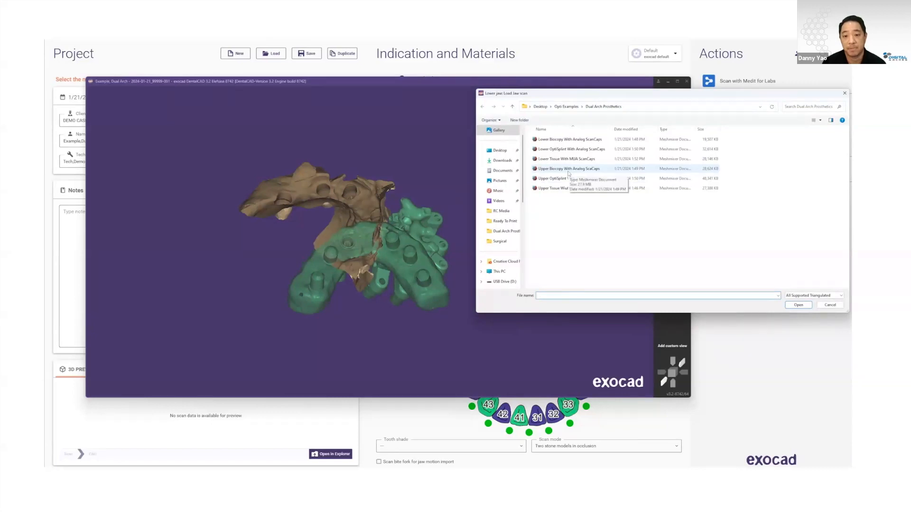
double_click(567, 161)
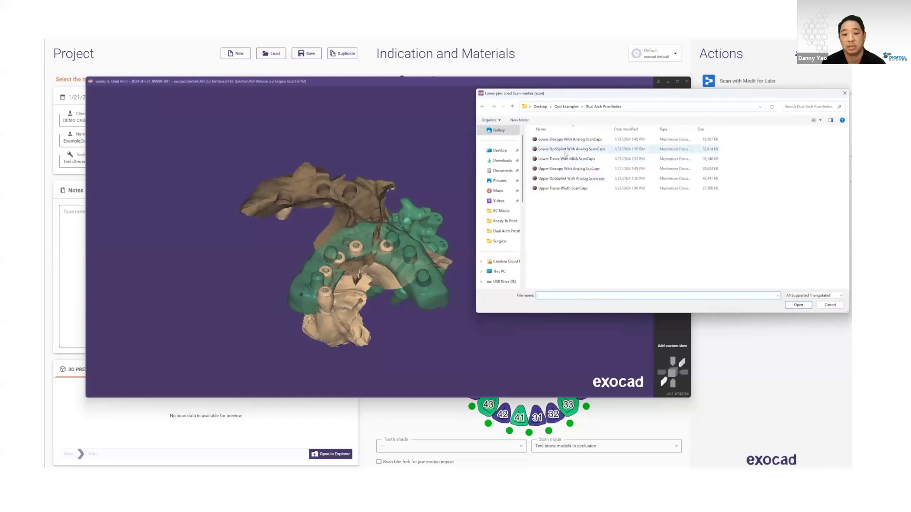
Load the Lower OptiSplint With Analog ScanCaps file as lower scan marker and Lower Biocopy With Analog ScanCaps as lower waxup, then maximize the design window
double_click(565, 151)
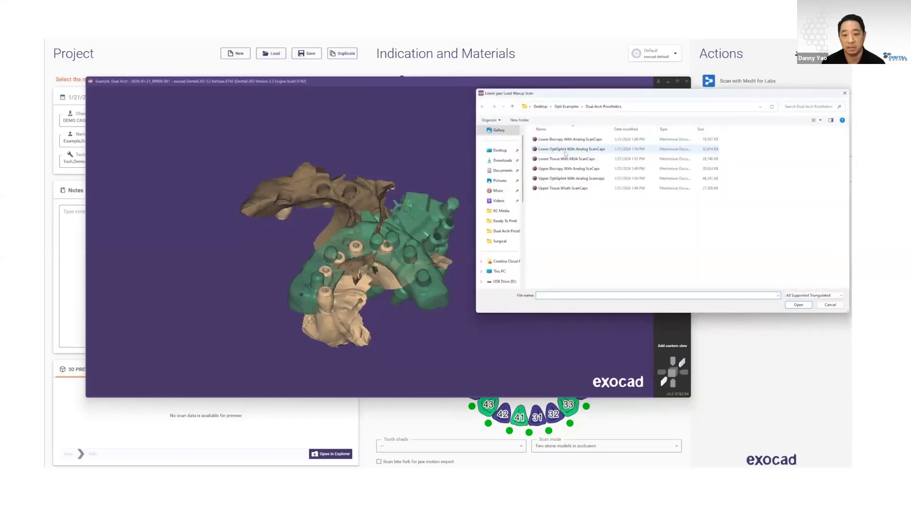
double_click(567, 139)
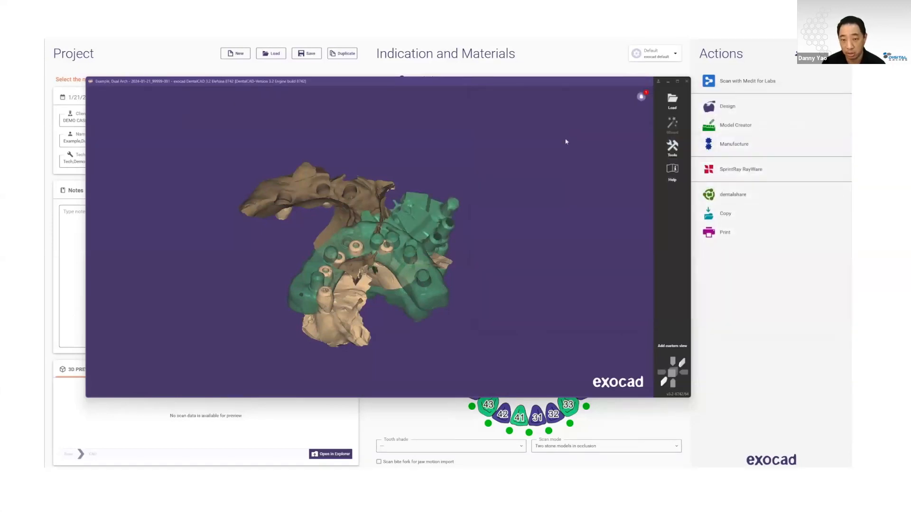
left_click(677, 81)
Hide the extra scans, orient the jaw scan data so the occlusal surface faces forward, and confirm the orientation
right_click_drag(391, 290, 414, 309)
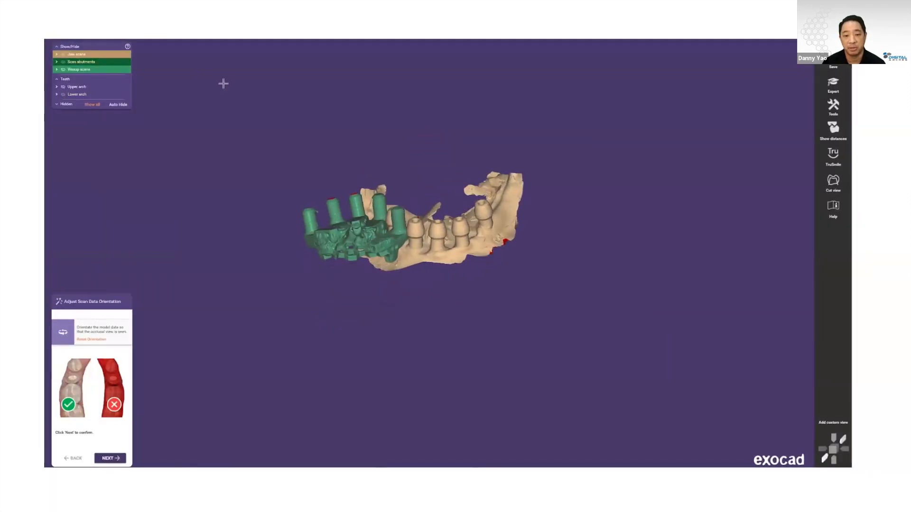
left_click(62, 62)
right_click_drag(405, 204, 414, 241)
scroll(411, 280, "down", 3)
scroll(447, 175, "up", 3)
scroll(405, 282, "down", 2)
scroll(400, 306, "up", 4)
mouse_move(408, 289)
right_mouse_down()
mouse_move(425, 282)
mouse_move(425, 293)
right_mouse_up()
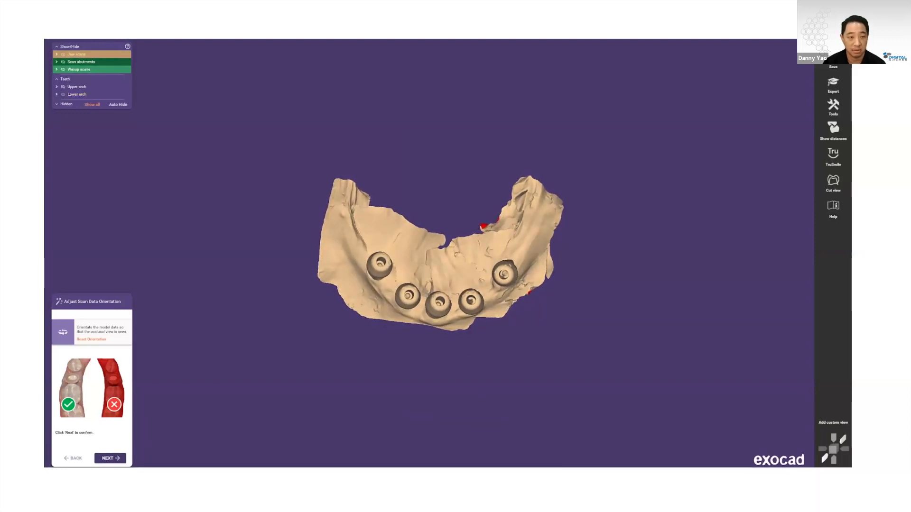
mouse_move(553, 467)
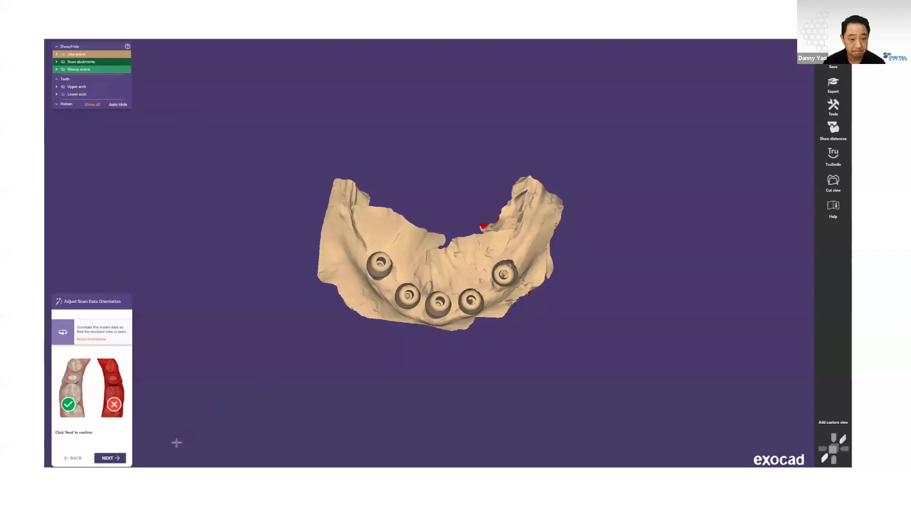
left_click(112, 459)
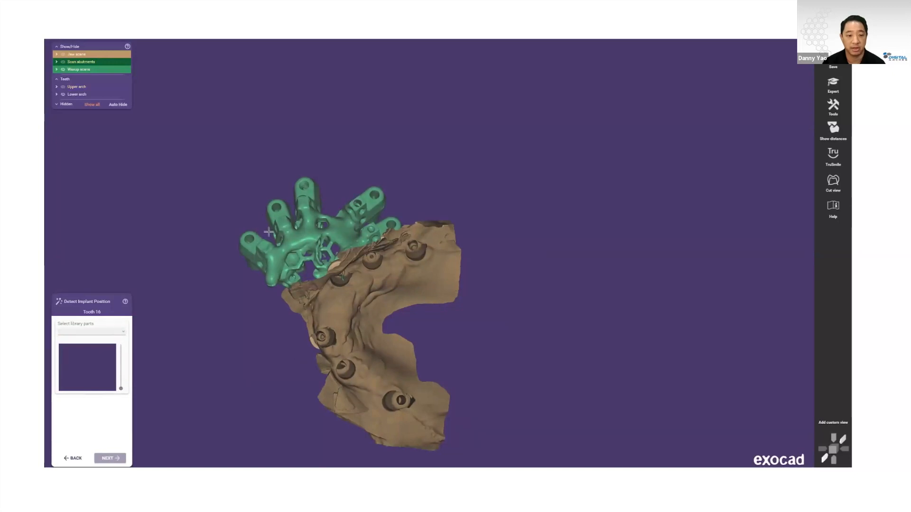
Leave implant detection for expert mode and start Align Meshes in manual mode with its dialog clear of the scans
right_click_drag(310, 230, 360, 332)
scroll(292, 232, "down", 3)
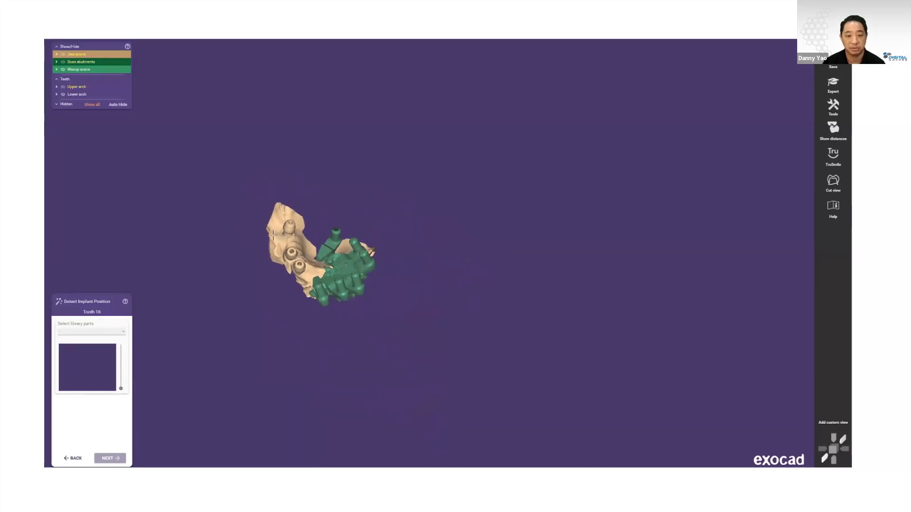
scroll(292, 232, "up", 3)
left_click(833, 84)
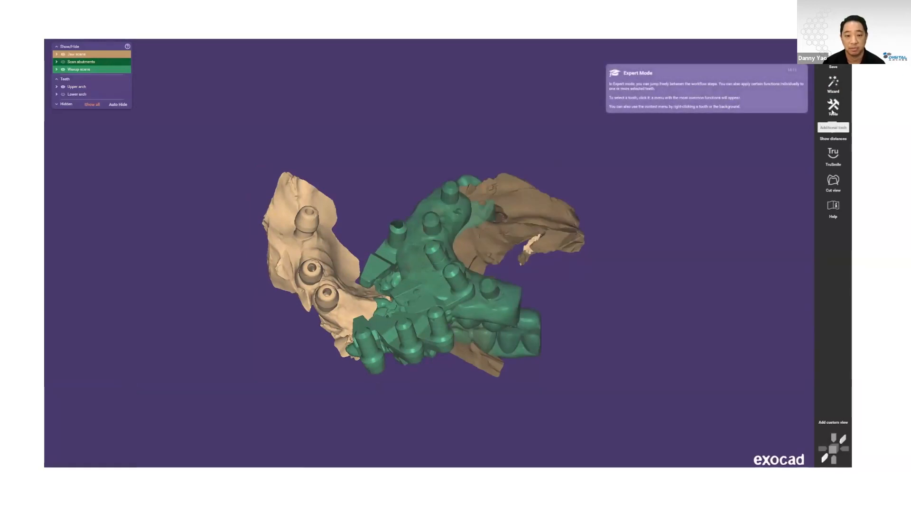
left_click(833, 126)
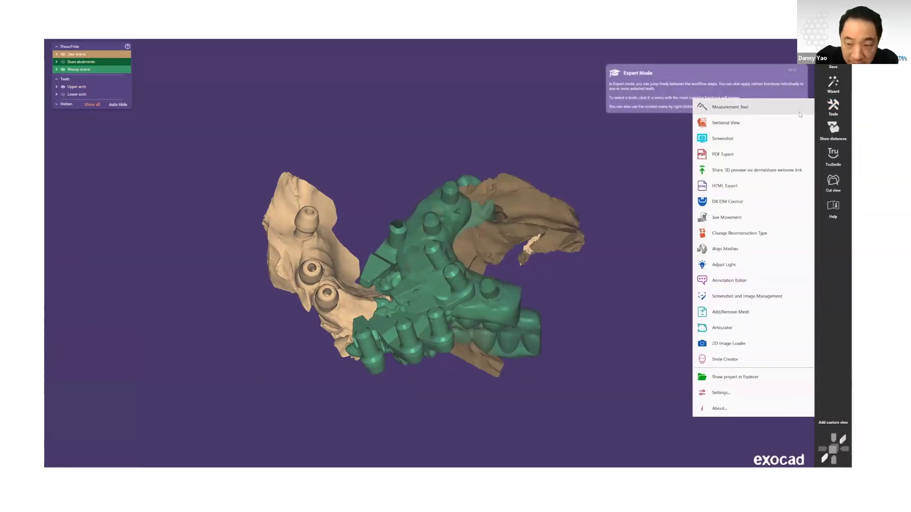
left_click(731, 248)
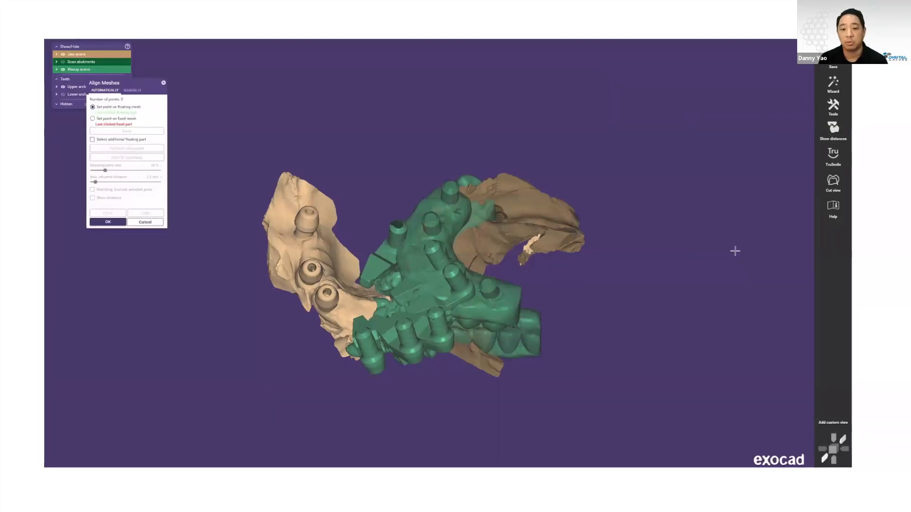
left_click(133, 90)
right_click_drag(436, 251, 436, 249)
left_click_drag(145, 85, 750, 61)
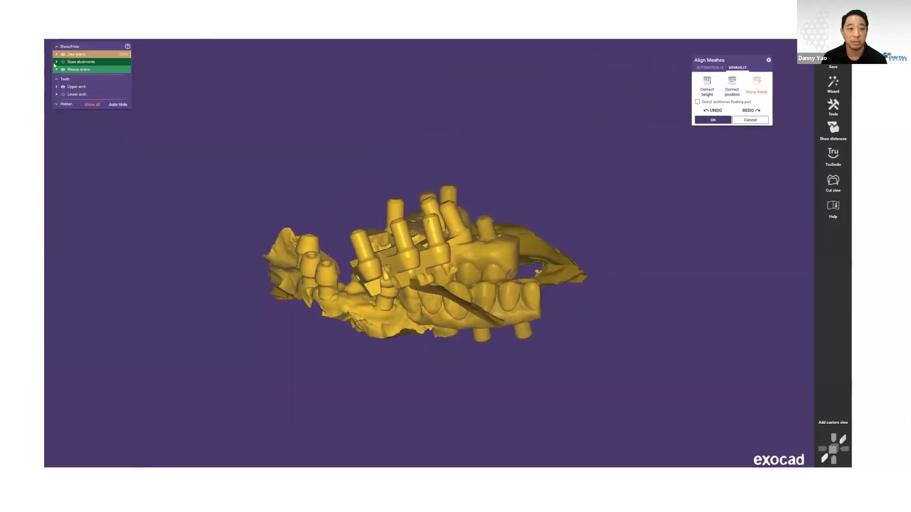
Freely move the overlapping tissue and OptiSplint scans away from the upper and lower biocopies so each mesh stands apart
right_click_drag(257, 185, 390, 324)
right_click_drag(494, 292, 513, 203)
left_click_drag(472, 297, 603, 334)
right_click_drag(570, 303, 471, 209)
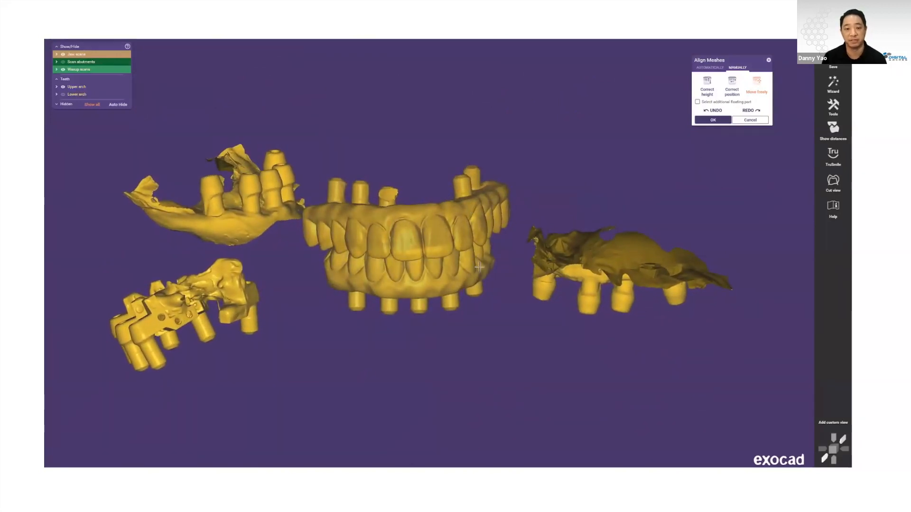
scroll(474, 267, "up", 2)
right_click_drag(424, 271, 406, 244)
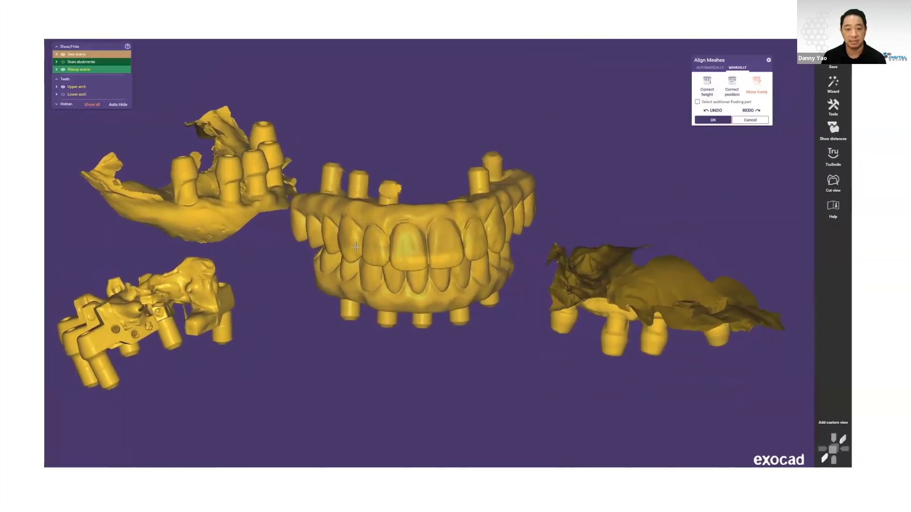
mouse_move(603, 323)
right_mouse_down()
mouse_move(603, 294)
mouse_move(605, 318)
mouse_move(612, 313)
right_mouse_up()
left_click_drag(633, 309, 560, 287)
right_click_drag(559, 287, 444, 276)
left_click_drag(444, 276, 577, 270)
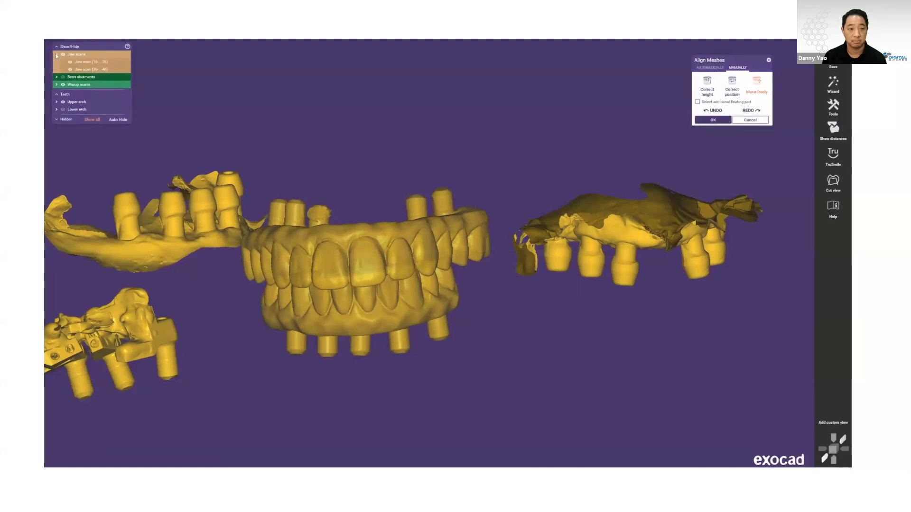
Hide the lower arch so that only the upper meshes remain in view
left_click(63, 86)
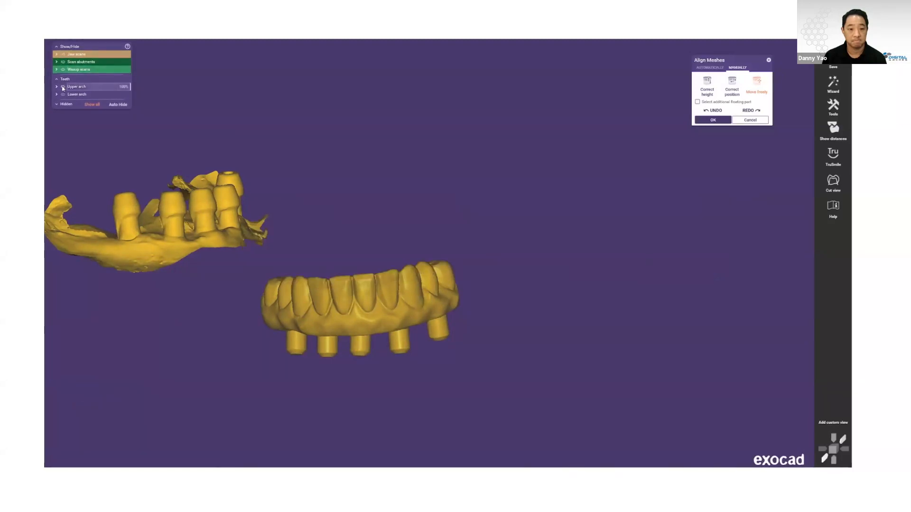
left_click(63, 87)
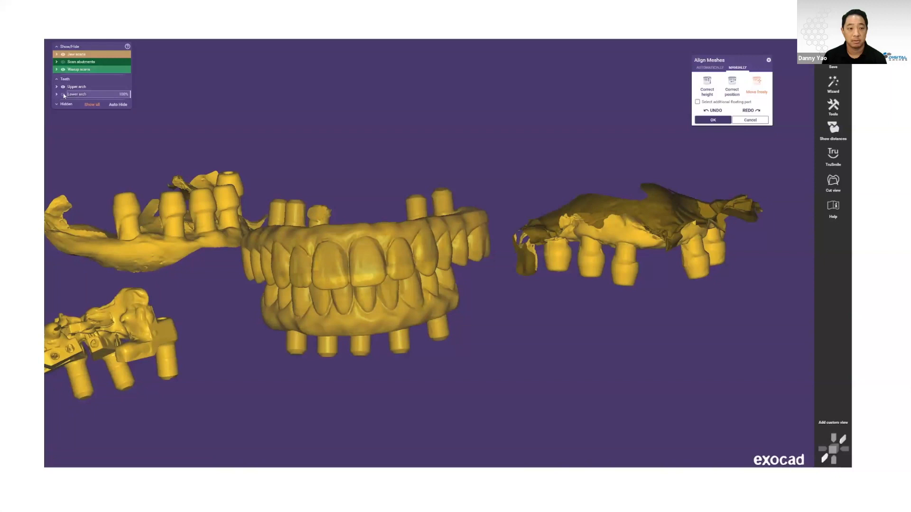
left_click(63, 94)
right_click_drag(294, 247, 329, 265)
scroll(328, 265, "down", 5)
right_click_drag(332, 226, 328, 253)
scroll(263, 258, "up", 2)
Move the upper tissue scan level with the biocopy and rotate the upper OptiSplint scan to match the arch direction
left_click_drag(500, 148, 525, 169)
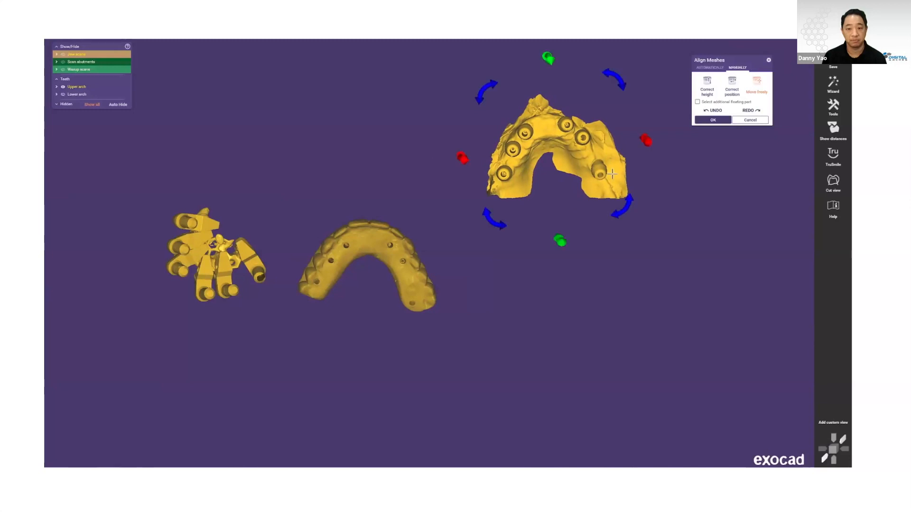
left_click_drag(612, 174, 616, 174)
left_click_drag(541, 141, 545, 242)
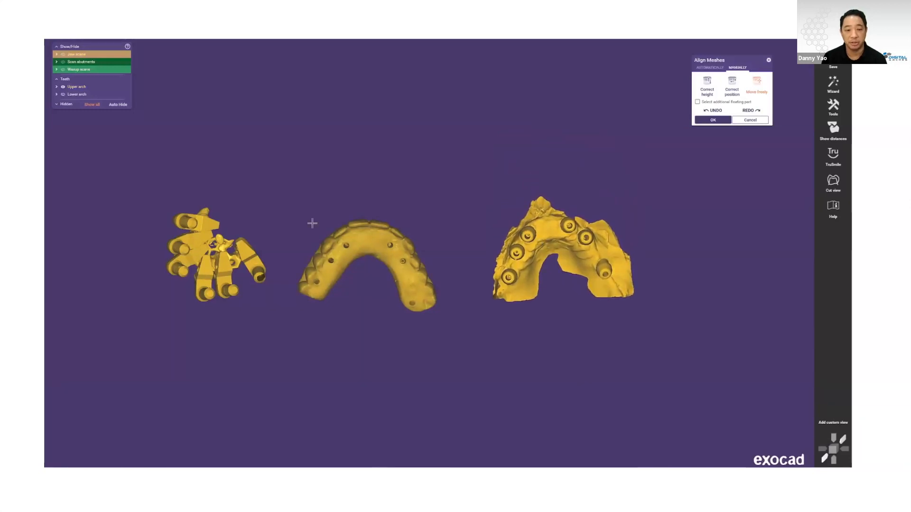
left_click_drag(185, 228, 272, 318)
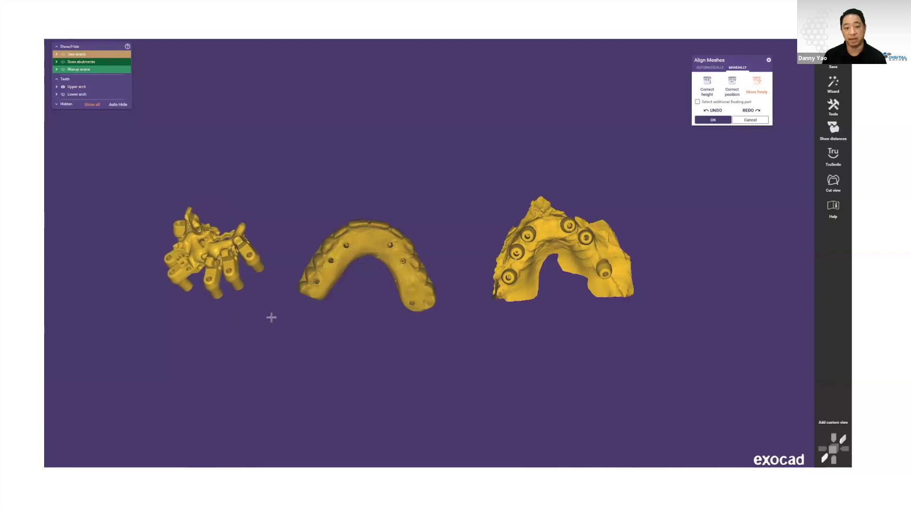
left_click_drag(203, 227, 234, 278)
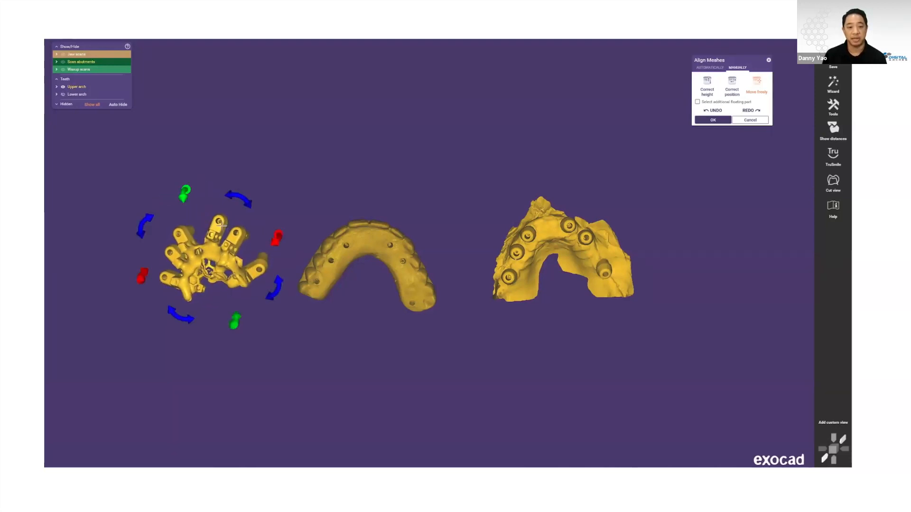
left_click_drag(222, 226, 231, 228)
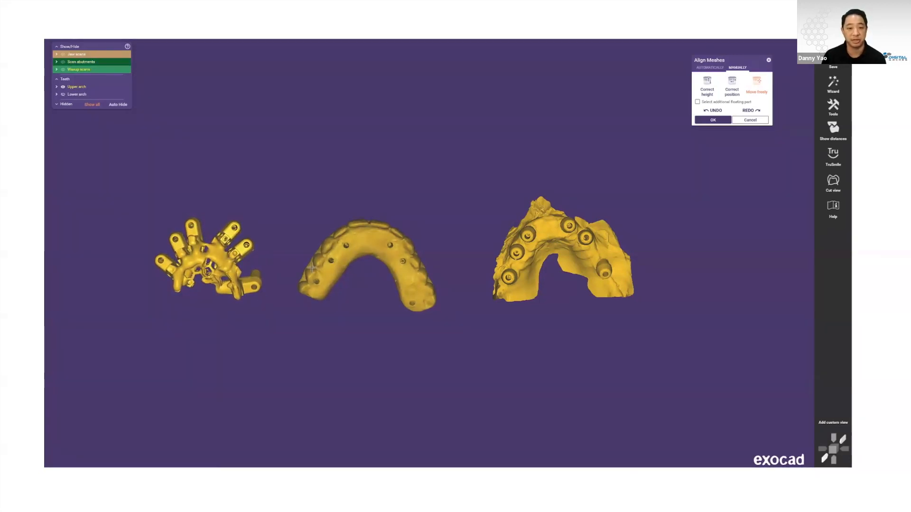
Adjust the height and tilt of the upper tissue and OptiSplint scans to roughly match the biocopy from the front
scroll(338, 261, "up", 1)
scroll(341, 263, "down", 3)
scroll(347, 266, "up", 4)
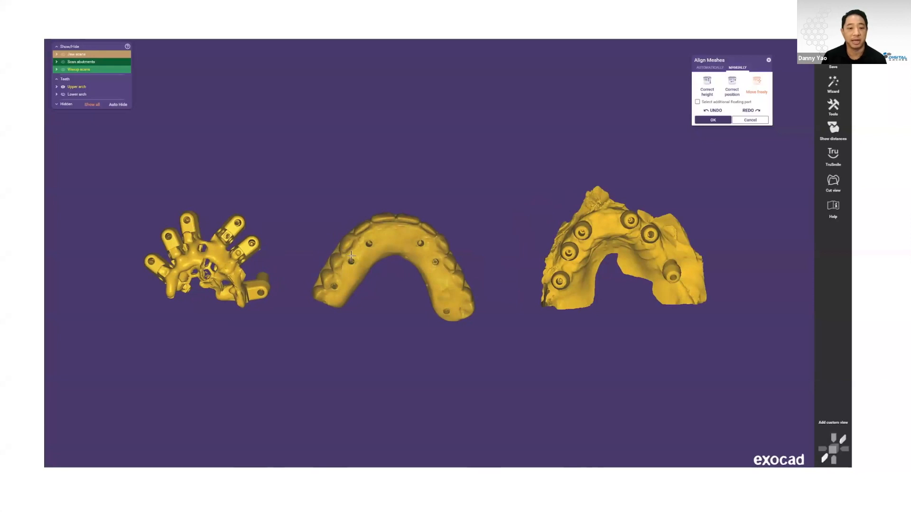
right_click_drag(397, 194, 393, 197)
left_click_drag(174, 347, 338, 330)
left_click_drag(567, 328, 570, 271)
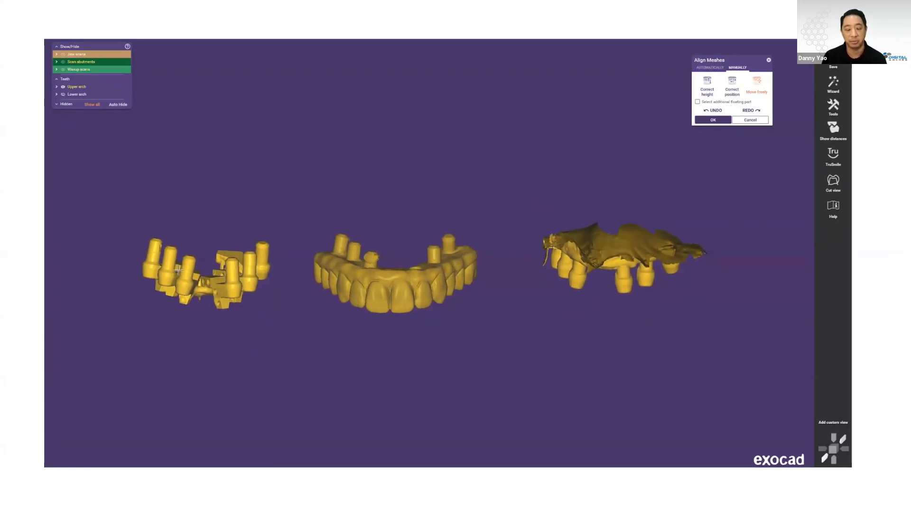
left_click_drag(178, 278, 176, 264)
Switch the mesh alignment to automatic mode and turn the upper meshes to expose the analog scan caps
scroll(478, 306, "down", 2)
scroll(351, 277, "up", 1)
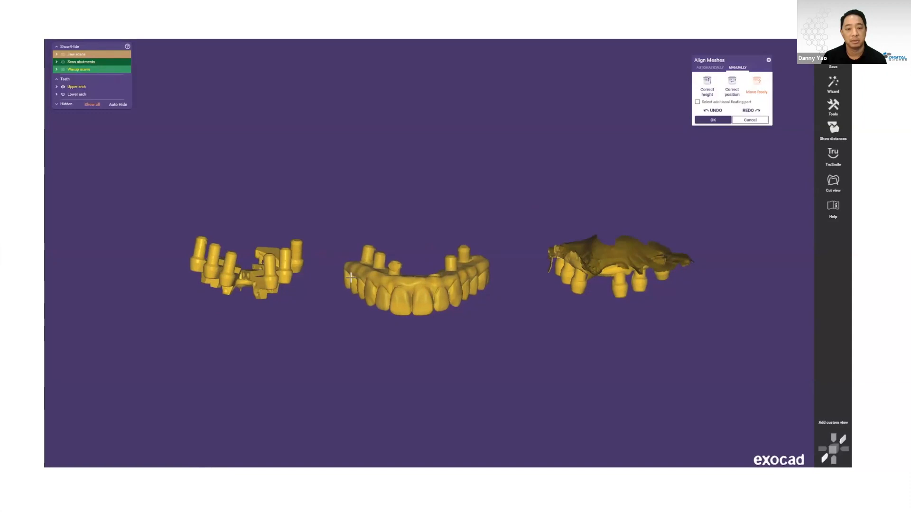
scroll(351, 277, "up", 1)
right_click_drag(396, 307, 397, 302)
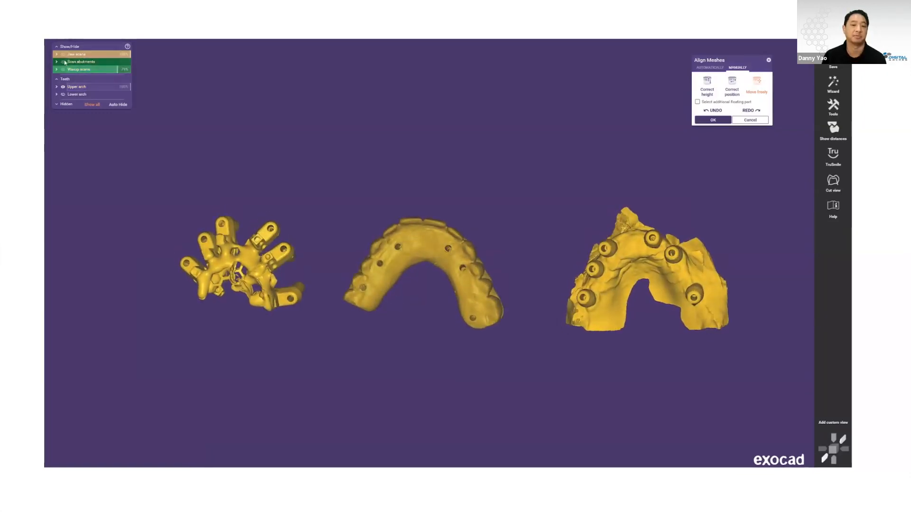
scroll(440, 209, "down", 2)
scroll(443, 261, "up", 3)
right_click_drag(479, 256, 563, 149)
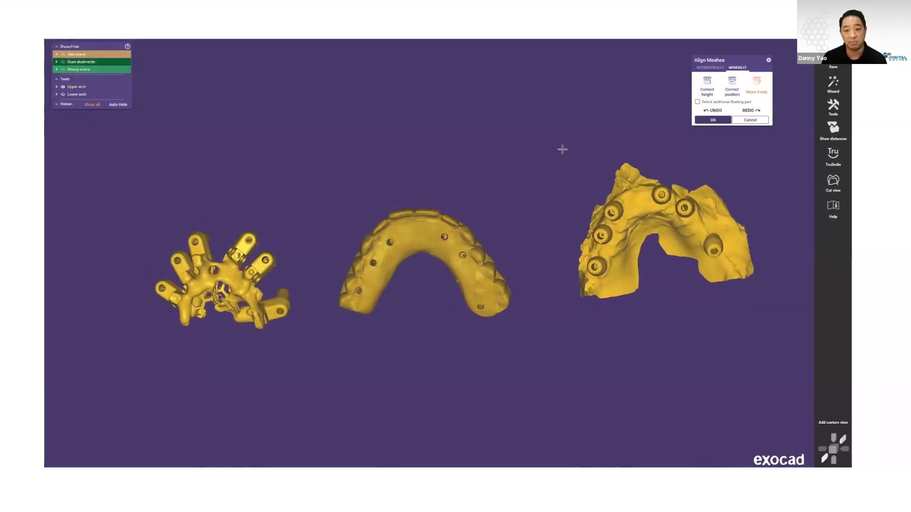
left_click(716, 69)
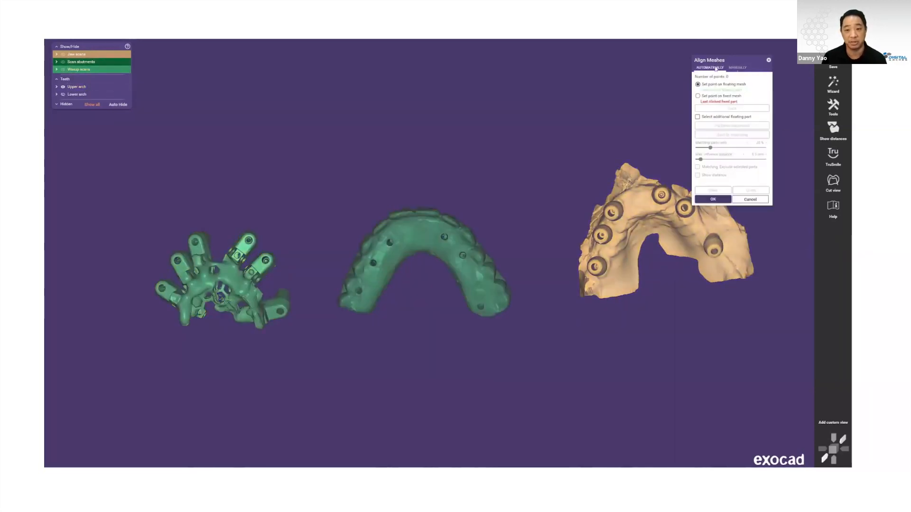
right_click_drag(447, 207, 384, 214)
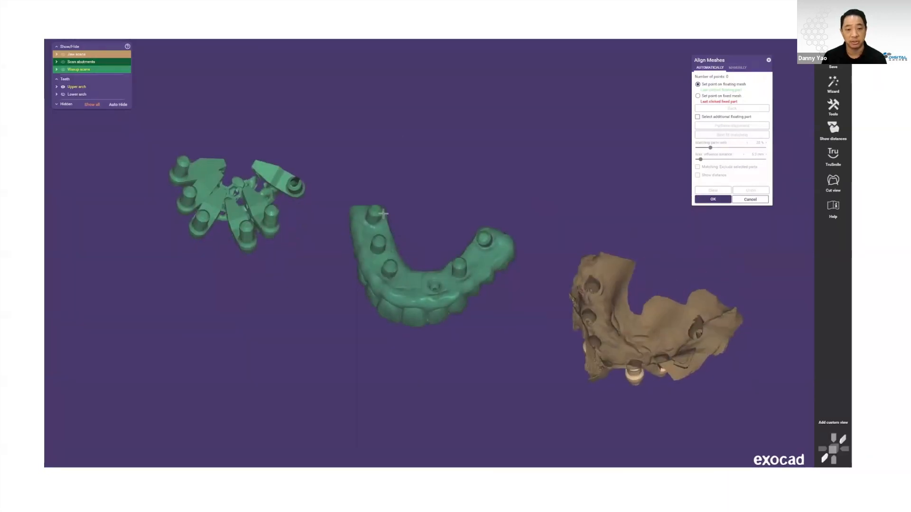
left_click(183, 160)
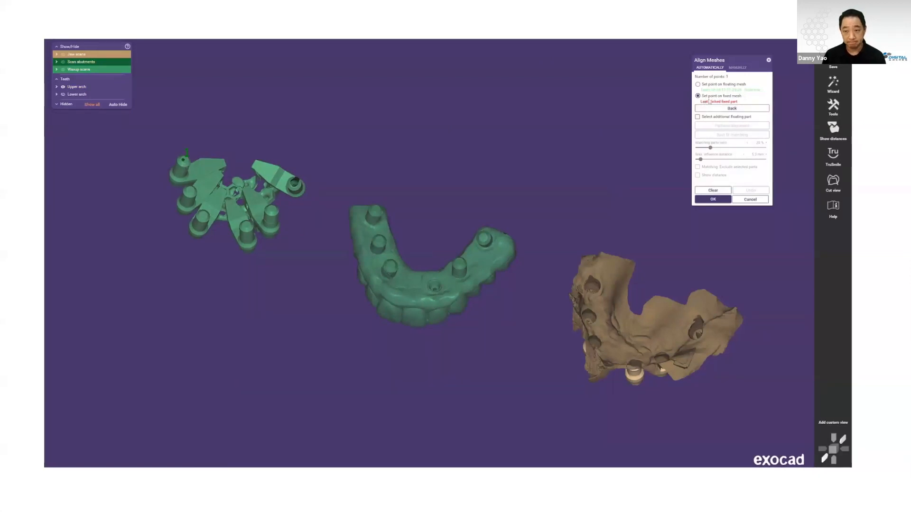
left_click(376, 210)
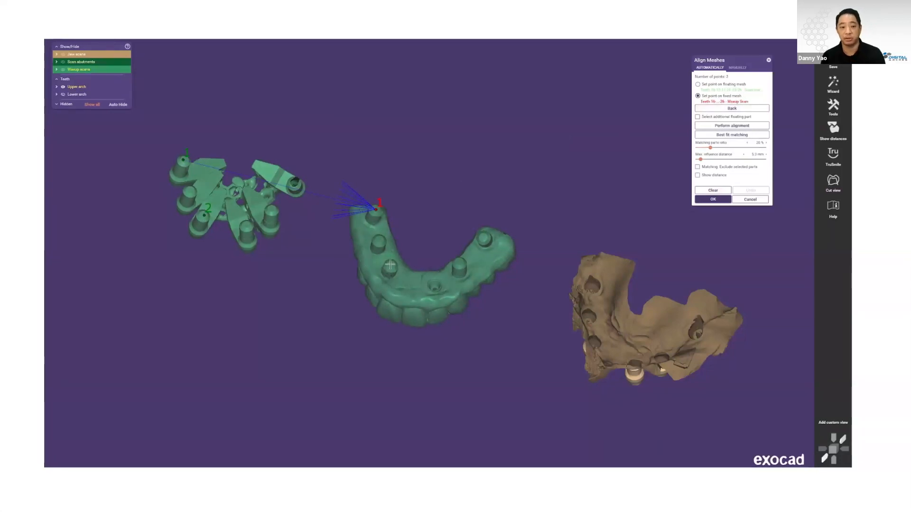
left_click(192, 190)
left_click(379, 240)
left_click(246, 226)
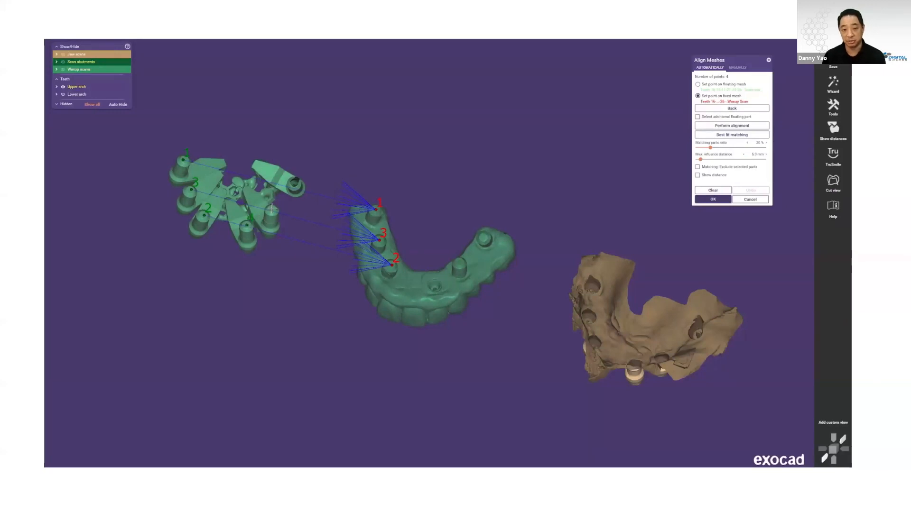
left_click(719, 191)
Place five numbered pairs of matching points on the scan caps of the floating upper OptiSplint and the fixed upper biocopy
left_click(184, 161)
left_click(375, 209)
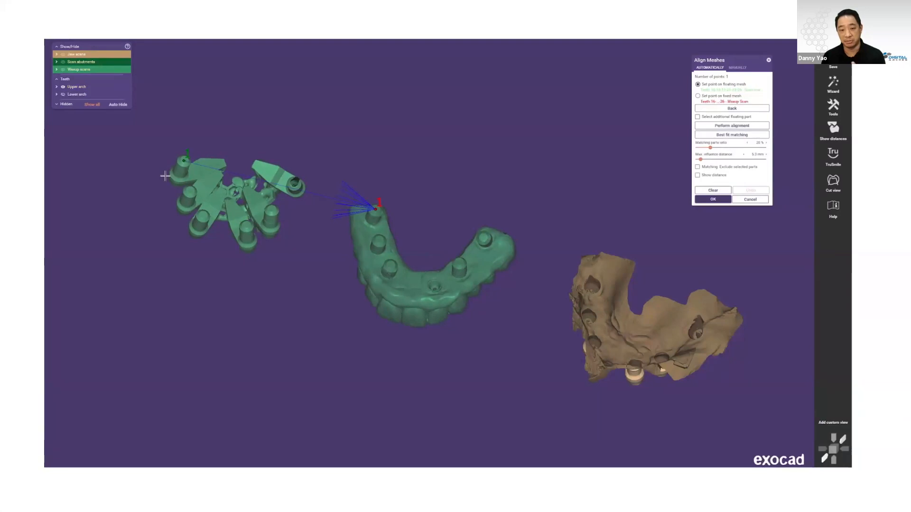
left_click(190, 189)
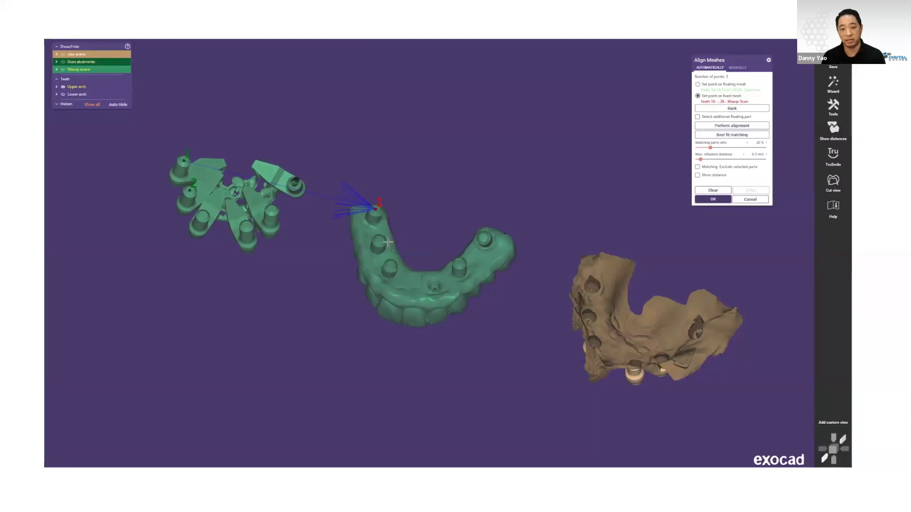
left_click(205, 214)
left_click(392, 264)
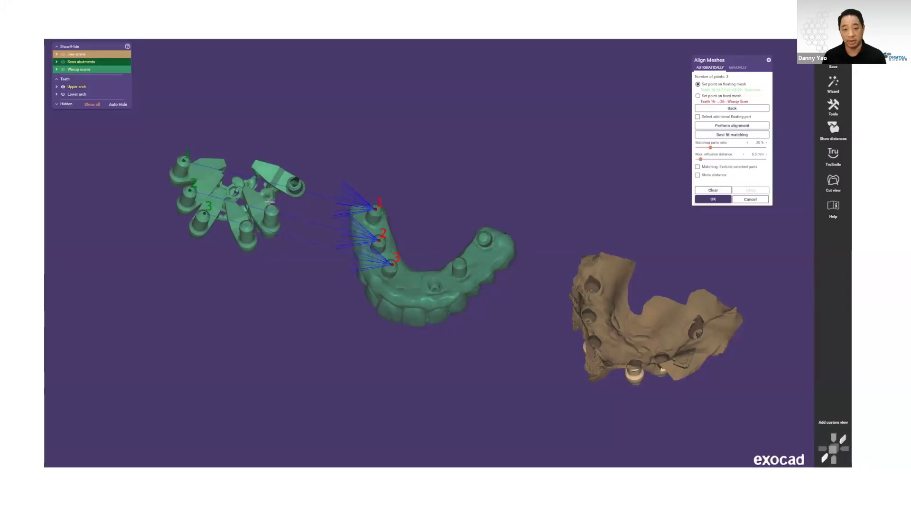
left_click(270, 209)
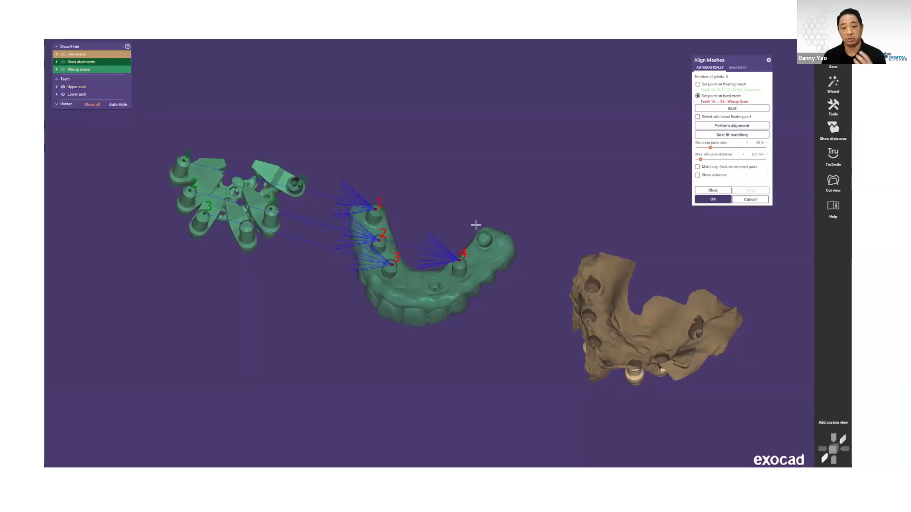
Try to align the upper OptiSplint to the biocopy with unrestricted best fit matching, inspect the distance map, and undo the alignment
left_click(711, 128)
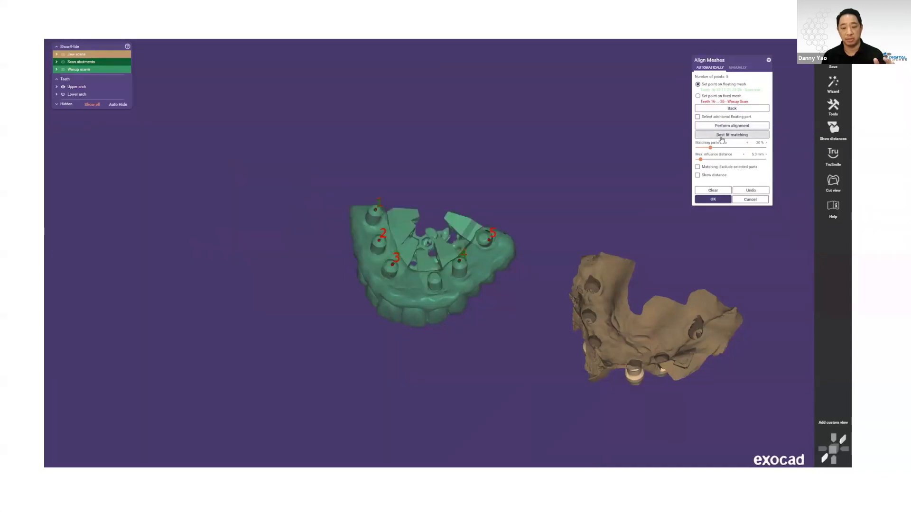
left_click(721, 136)
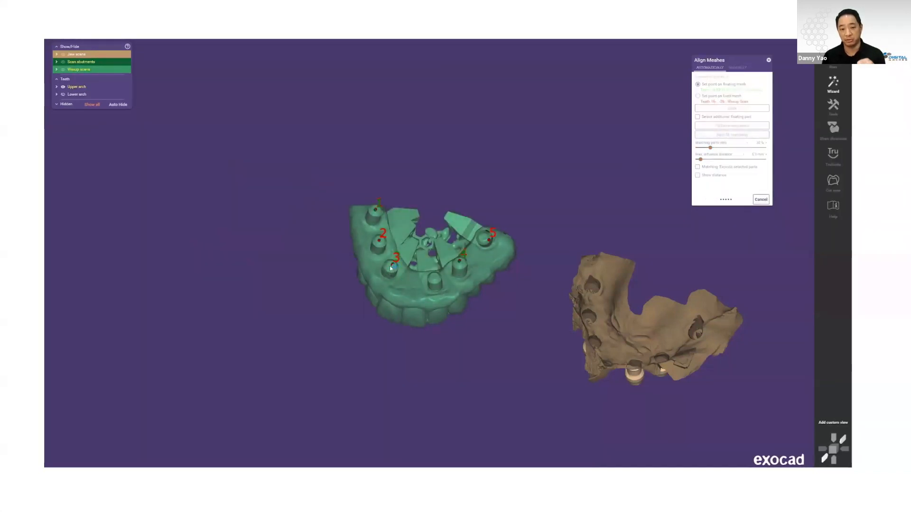
mouse_move(407, 285)
right_mouse_down()
mouse_move(409, 244)
mouse_move(396, 242)
mouse_move(396, 282)
right_mouse_up()
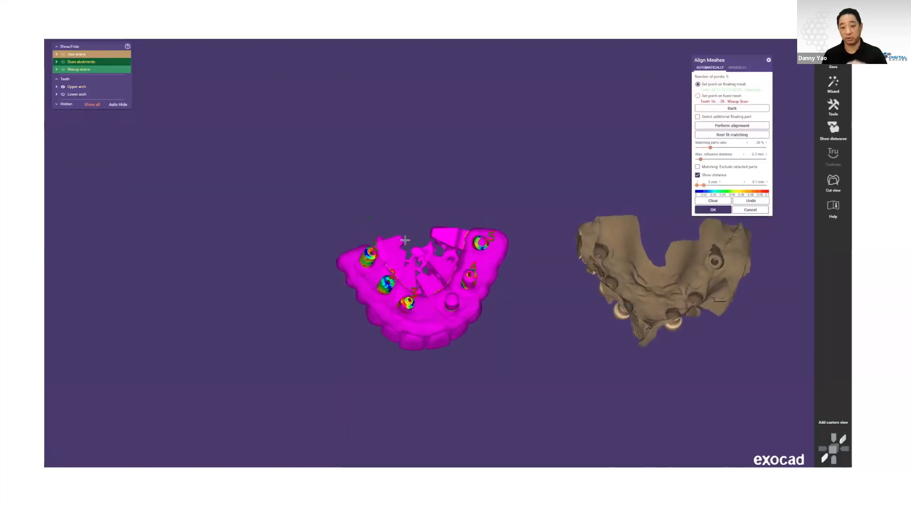
left_click(745, 203)
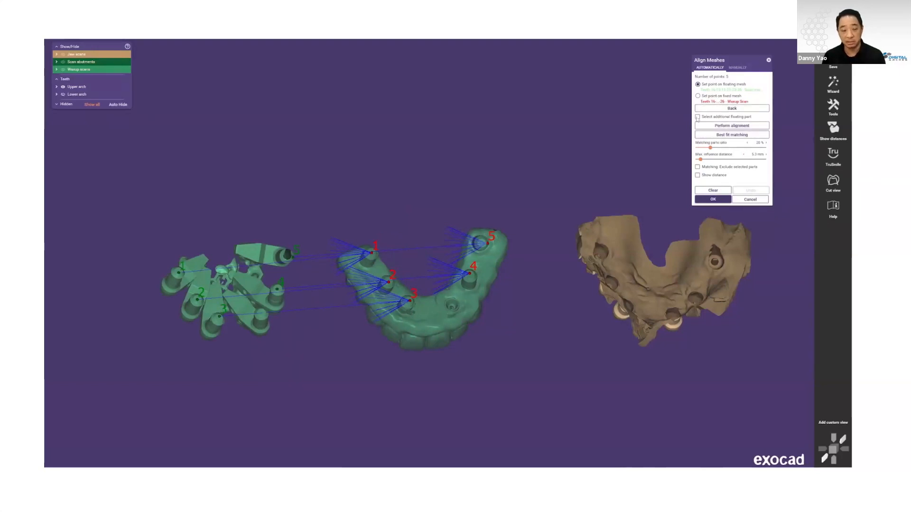
Enable exclusion of selected parts, exclude both meshes entirely from matching, and brush only the scan cap tops back in on each
left_click(697, 167)
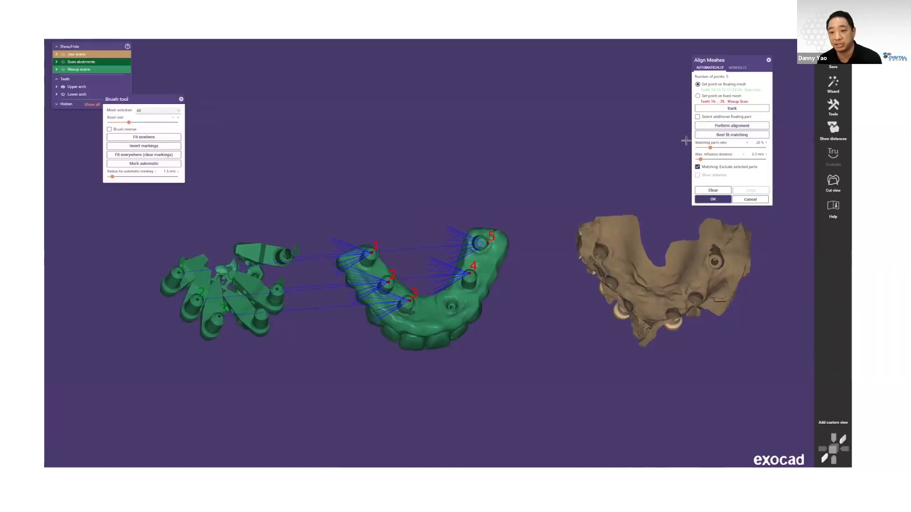
mouse_move(142, 99)
left_mouse_down()
mouse_move(612, 79)
mouse_move(636, 68)
left_mouse_up()
left_click(636, 104)
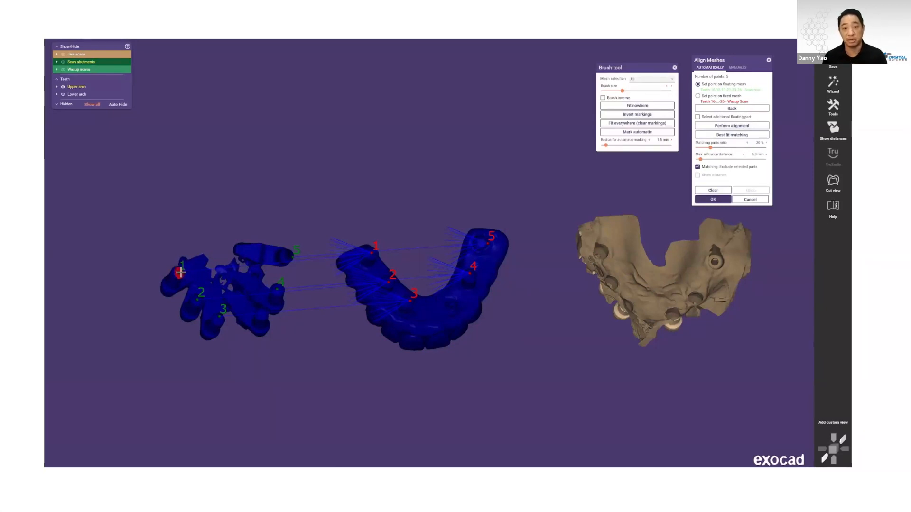
left_click(197, 300)
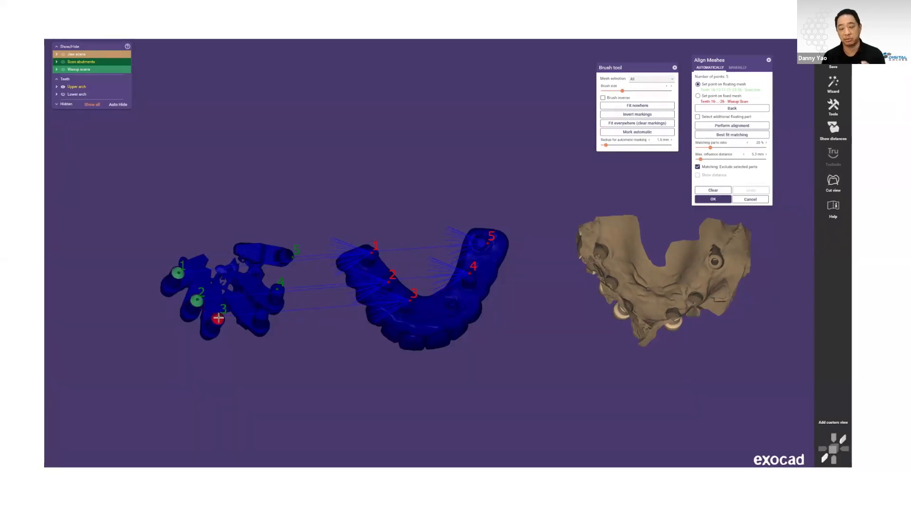
left_click(219, 318)
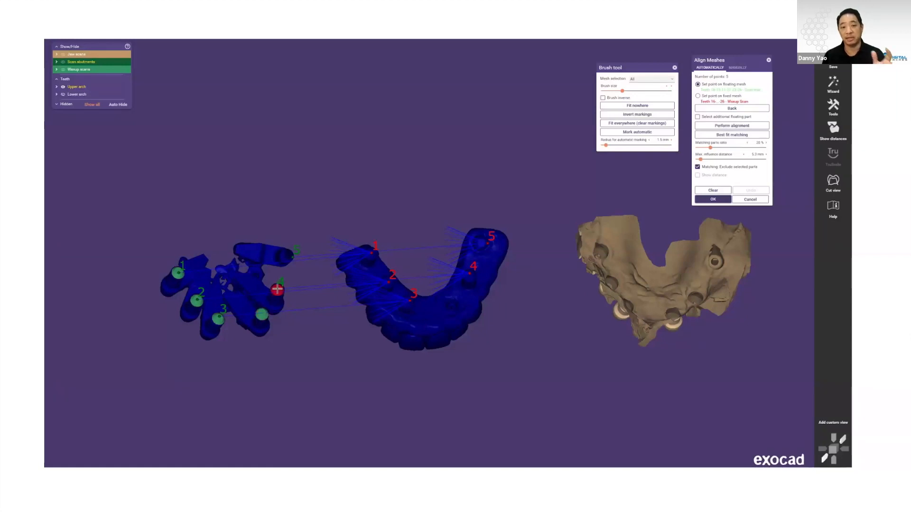
left_click(289, 260)
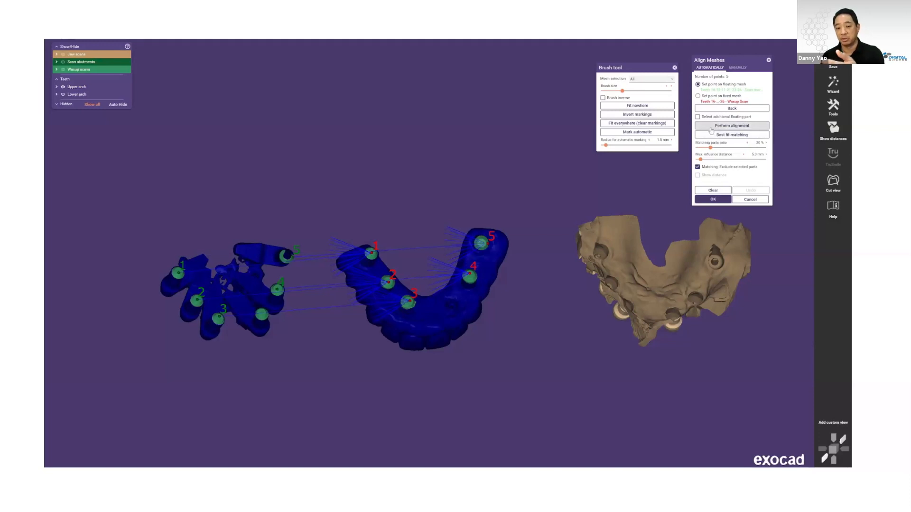
Align the upper OptiSplint to the biocopy by the point pairs and refine it with best fit matching on the marked cap tops
left_click(711, 130)
left_click(721, 138)
right_click_drag(440, 329, 440, 327)
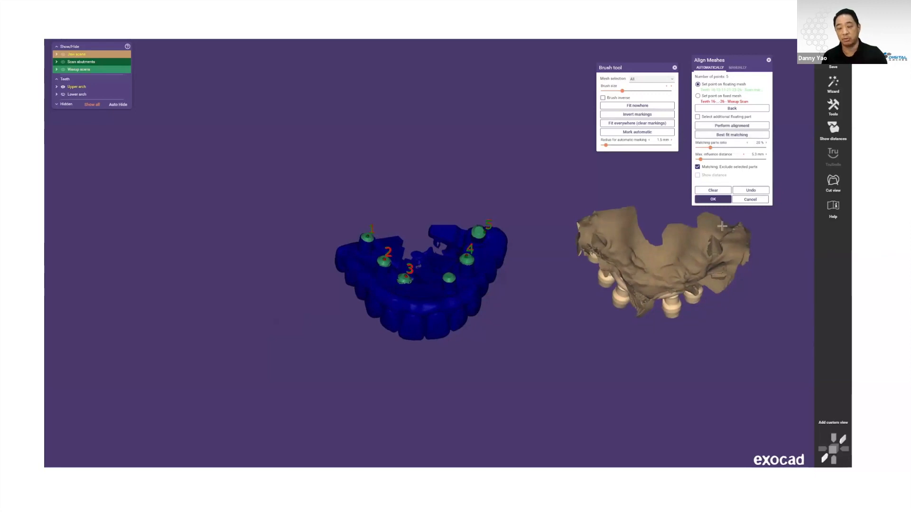
Turn off part exclusion, examine the distance map on the upper scan caps from several angles, and accept the OptiSplint alignment
left_click(834, 132)
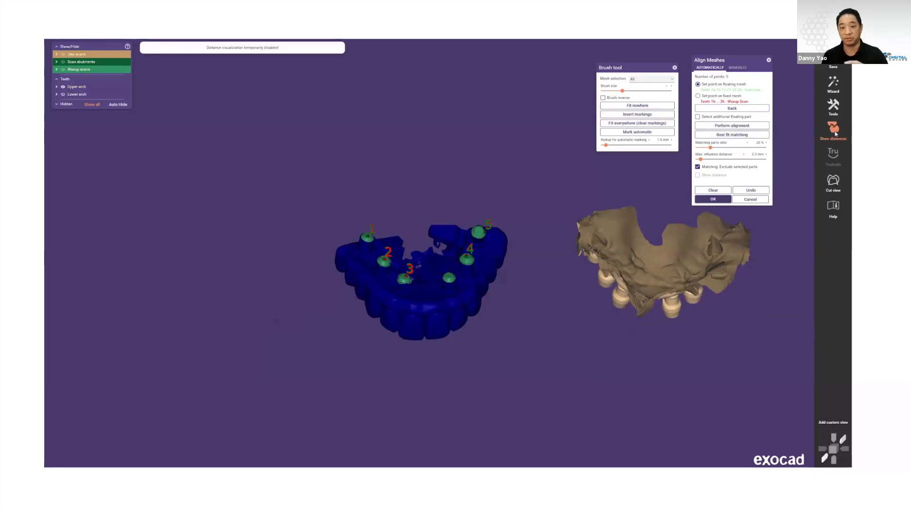
left_click(697, 167)
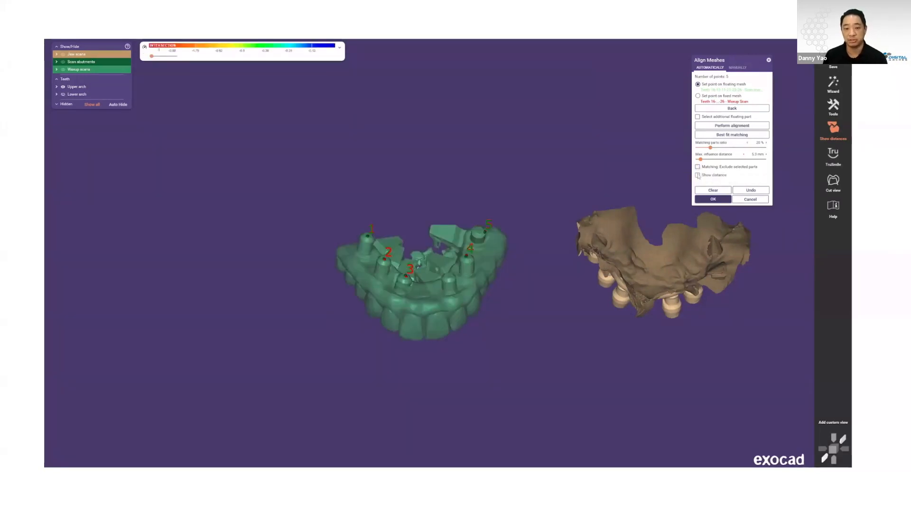
left_click(697, 175)
right_click_drag(461, 290, 459, 291)
scroll(462, 294, "up", 1)
scroll(462, 293, "up", 1)
right_click_drag(337, 232, 332, 240)
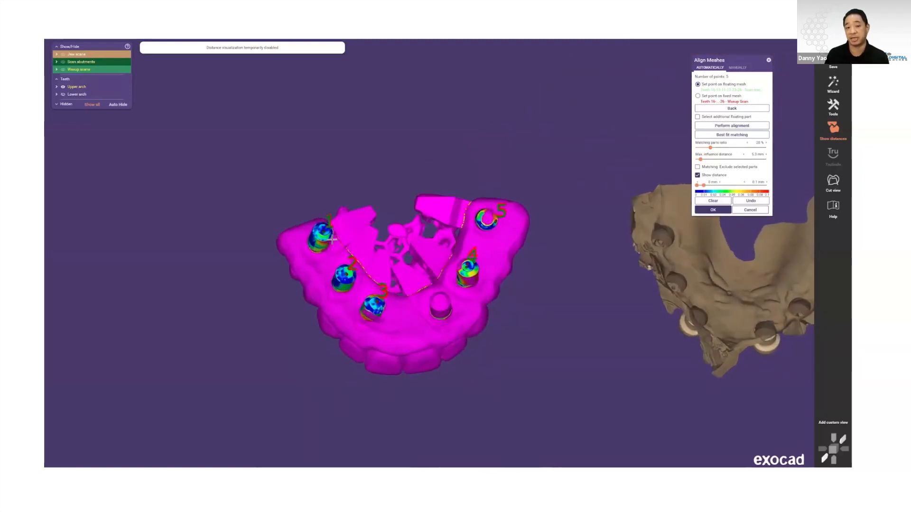
scroll(332, 240, "down", 3)
scroll(498, 250, "up", 2)
right_click_drag(310, 326, 310, 332)
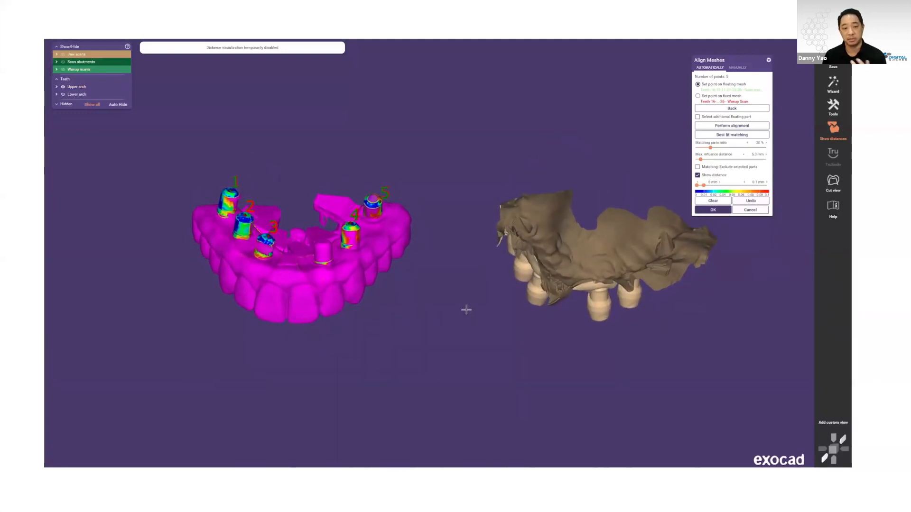
right_click_drag(411, 276, 373, 276)
left_click(712, 210)
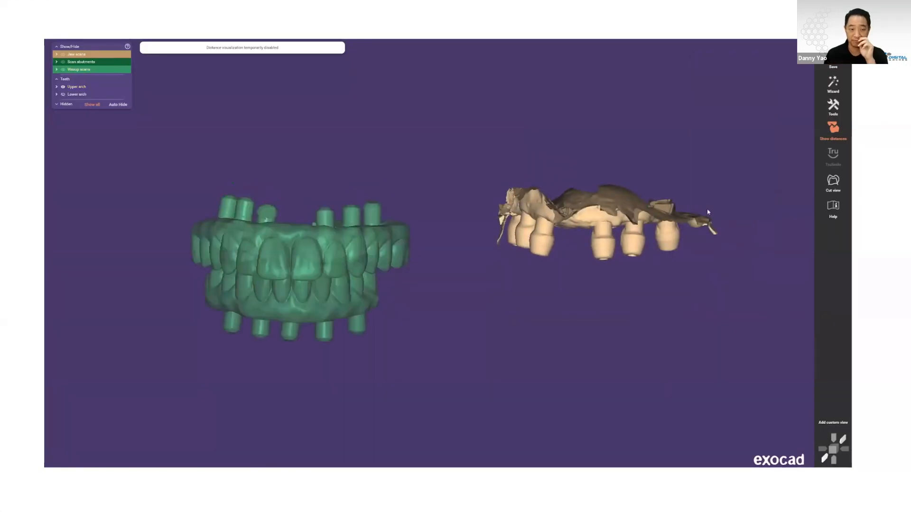
Start a new mesh alignment and hide the lower arch so only the upper scans remain
right_click_drag(498, 300, 476, 300)
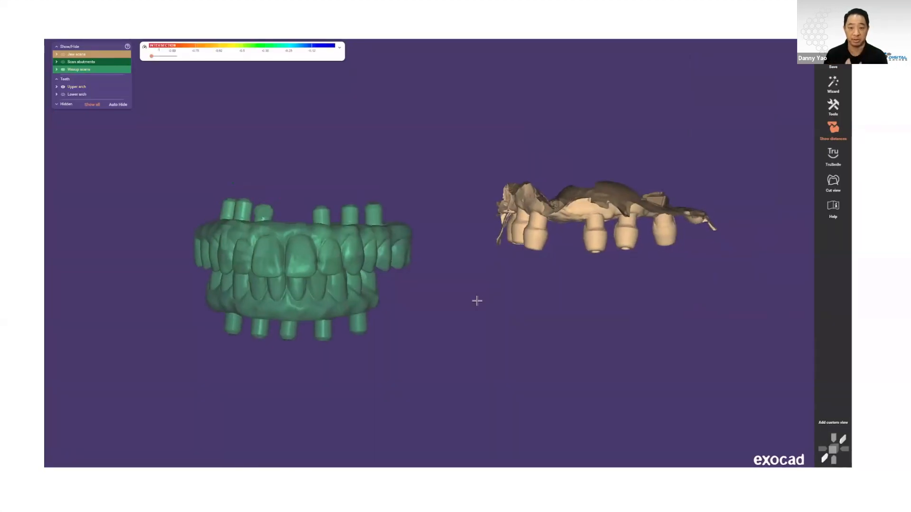
left_click(829, 108)
left_click(752, 252)
right_click_drag(559, 280, 560, 277)
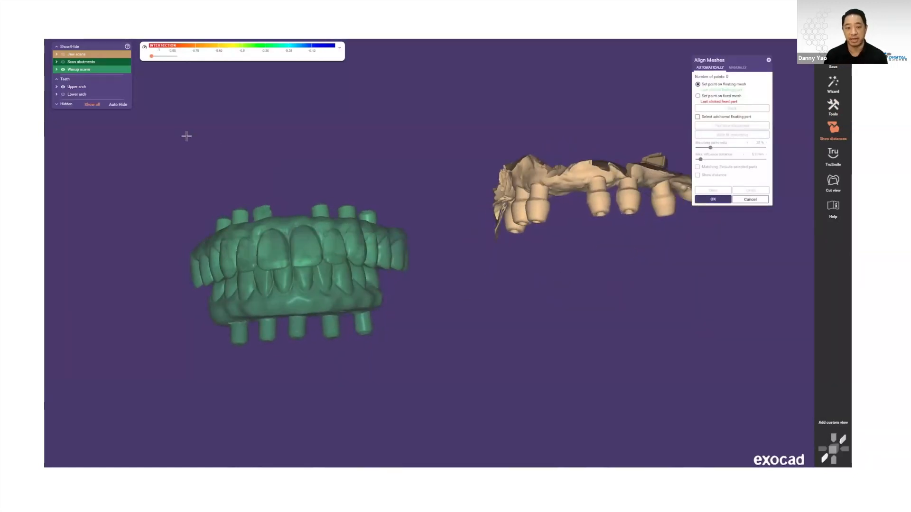
left_click(56, 56)
left_click(56, 56)
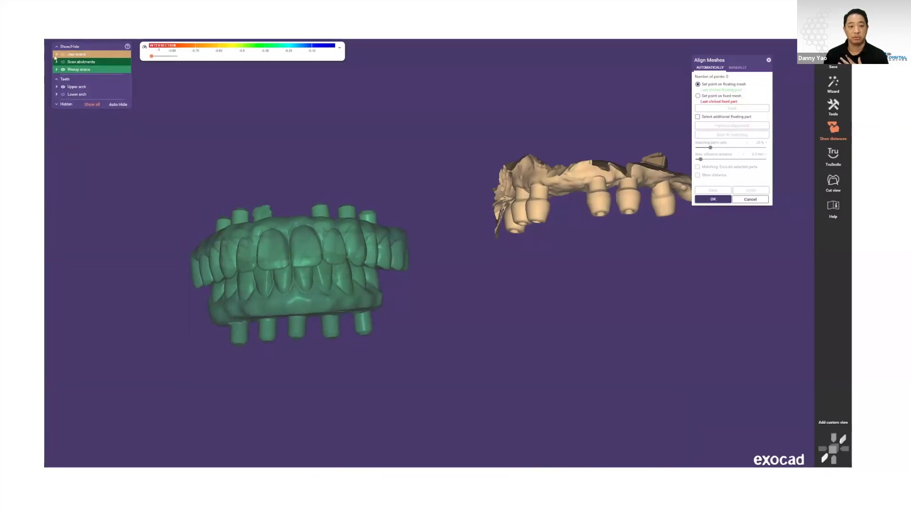
left_click(62, 94)
right_click_drag(314, 276, 315, 277)
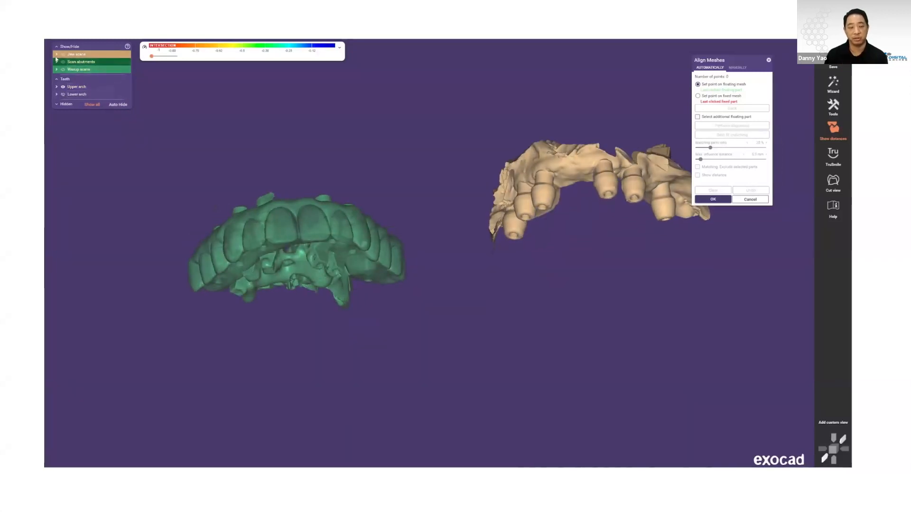
Hide the upper waxup scan and turn the upper OptiSplint and tissue scans to expose their cap openings
left_click(56, 71)
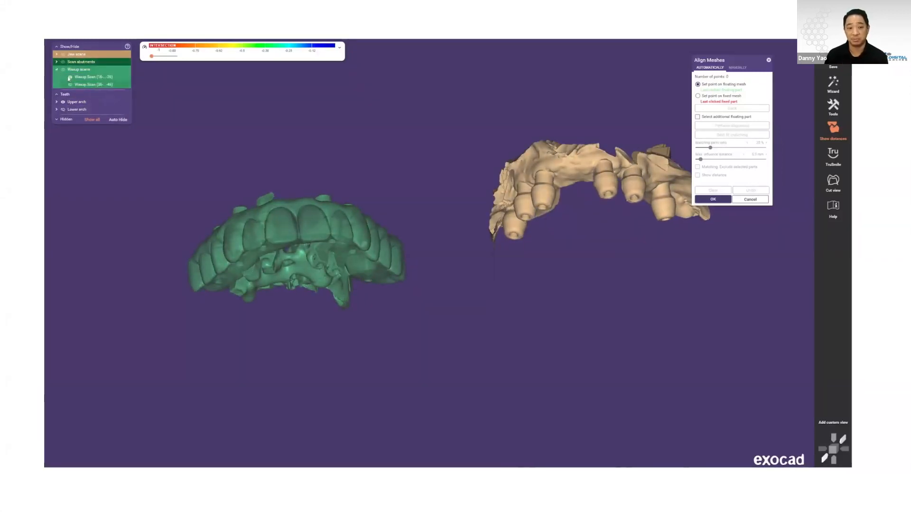
left_click(70, 77)
right_click_drag(256, 181, 259, 184)
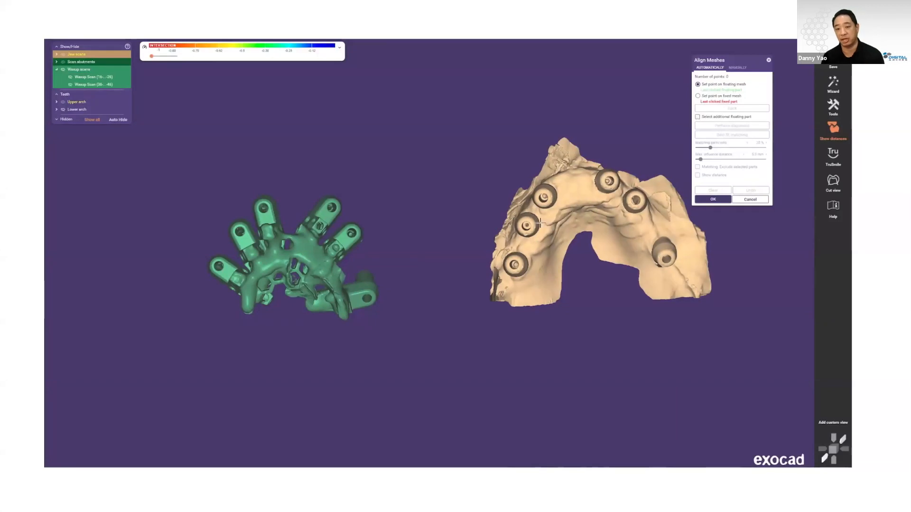
right_click_drag(514, 257, 508, 264)
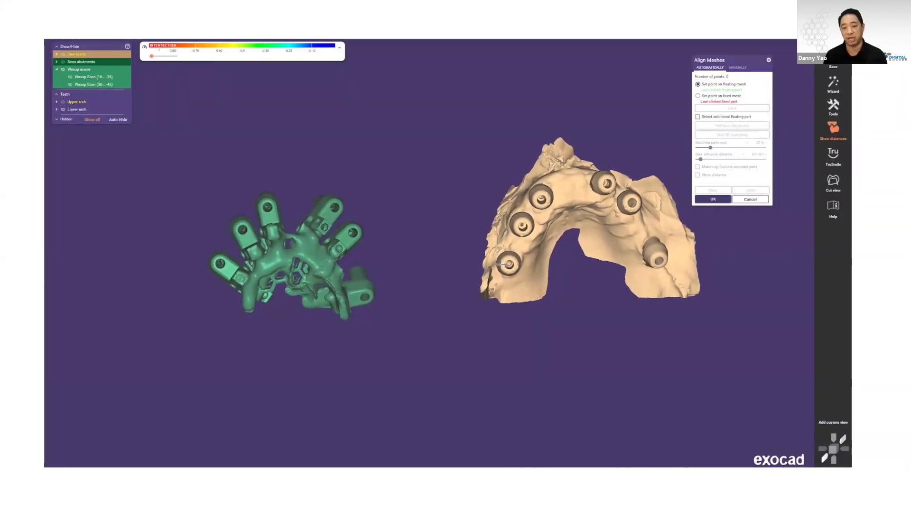
Place six pairs of matching points on the scan caps of the floating upper tissue scan and the fixed OptiSplint
left_click(502, 262)
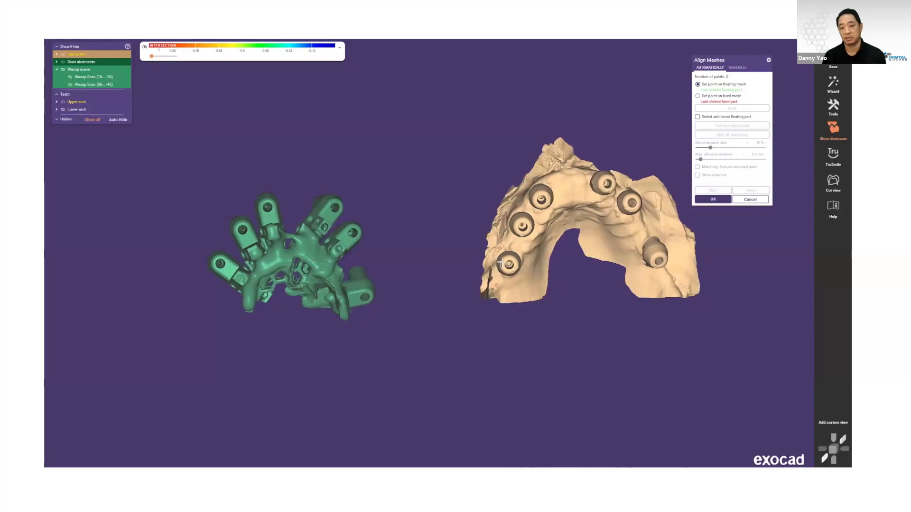
left_click(214, 263)
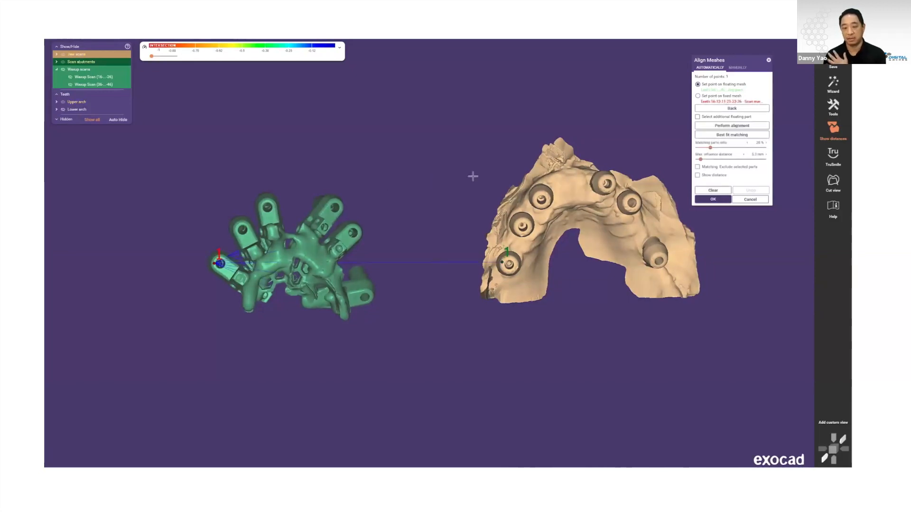
left_click(518, 223)
left_click(241, 224)
left_click(540, 194)
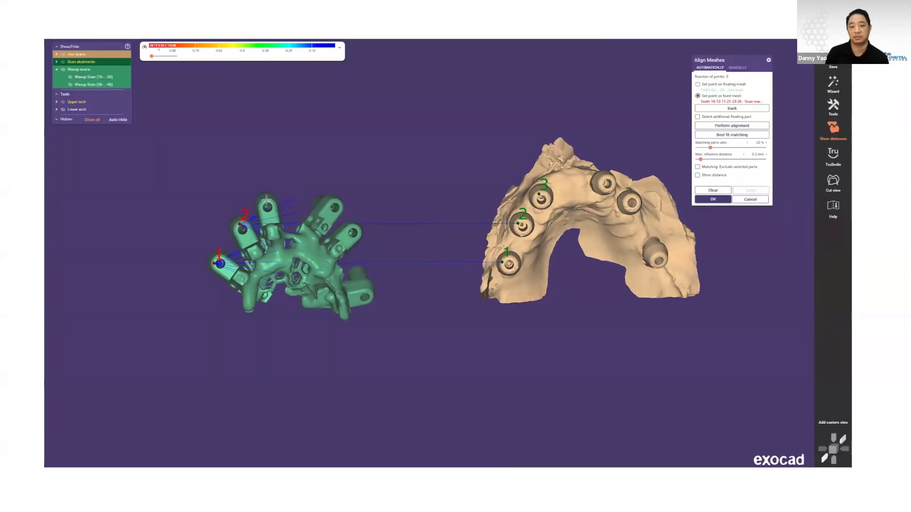
right_click_drag(609, 179, 610, 173)
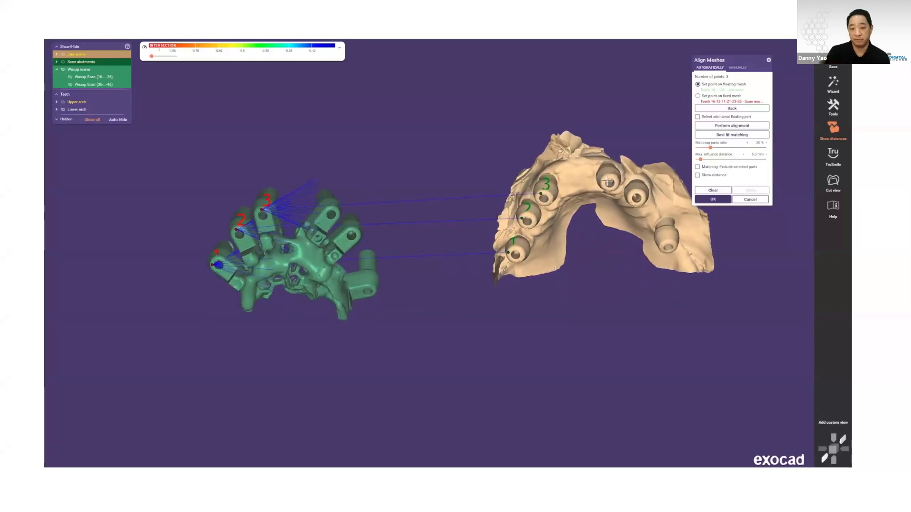
left_click(605, 177)
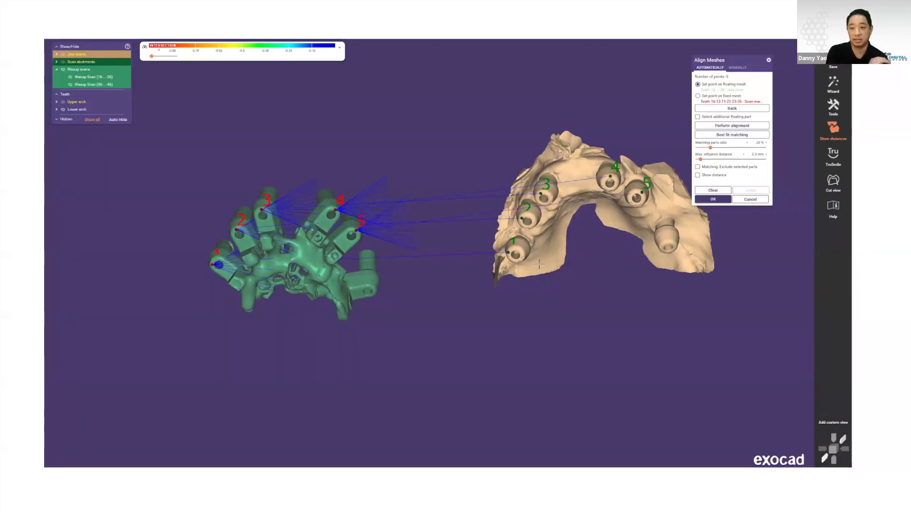
right_click_drag(671, 239, 671, 235)
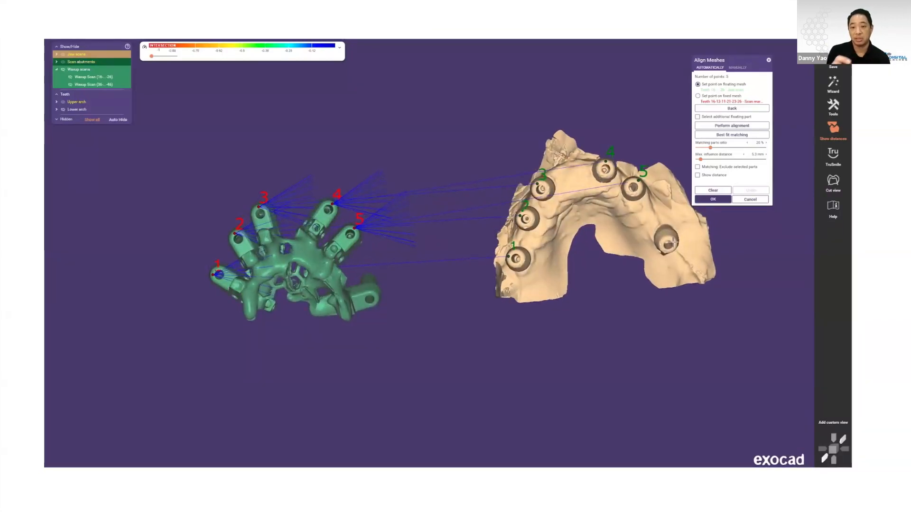
left_click(376, 297)
Align the upper tissue scan to the OptiSplint with best fit matching and inspect the distance map on the caps
left_click(716, 135)
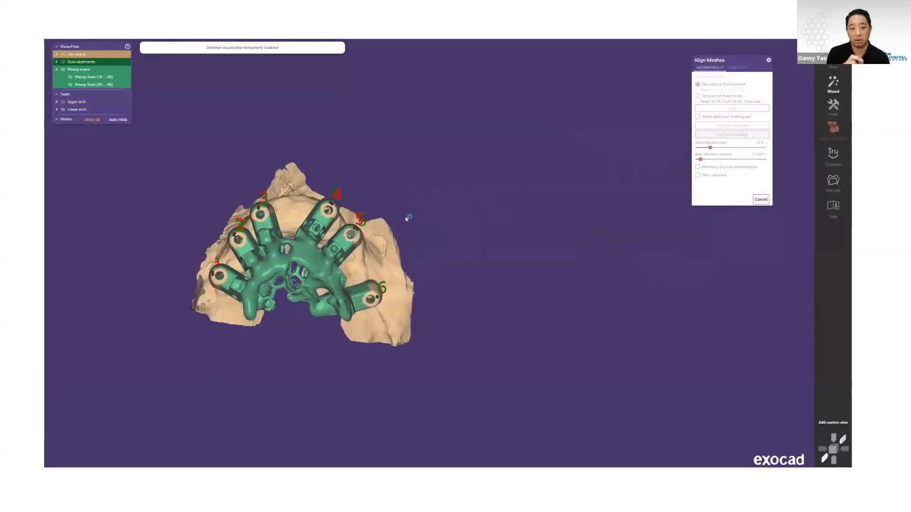
right_click_drag(359, 218, 413, 197)
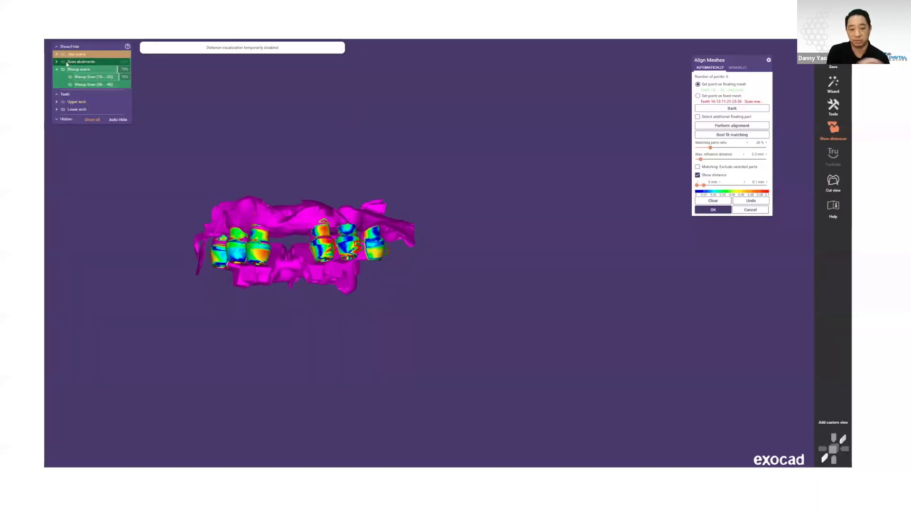
left_click(63, 103)
left_click(64, 103)
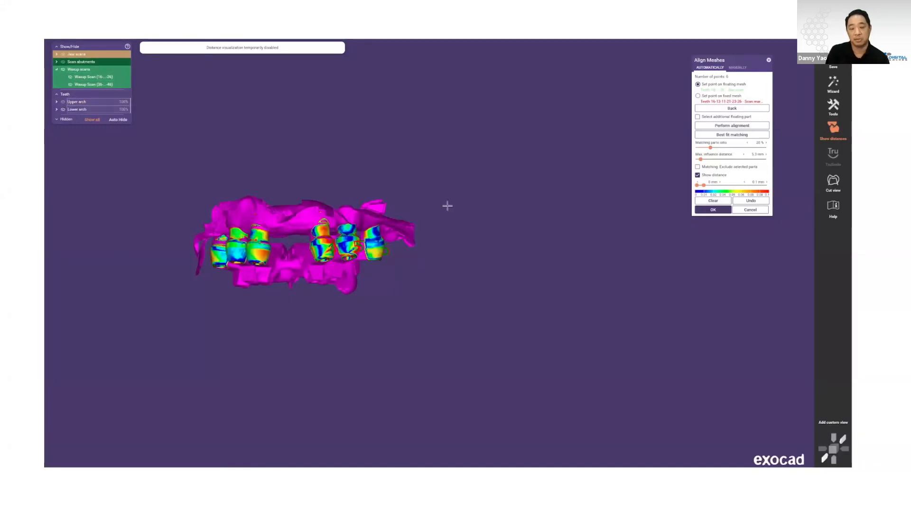
Show the upper waxup scan over the aligned tissue scan to check the fit, and accept the upper mesh alignment
middle_click_drag(328, 262, 373, 239)
scroll(374, 239, "up", 2)
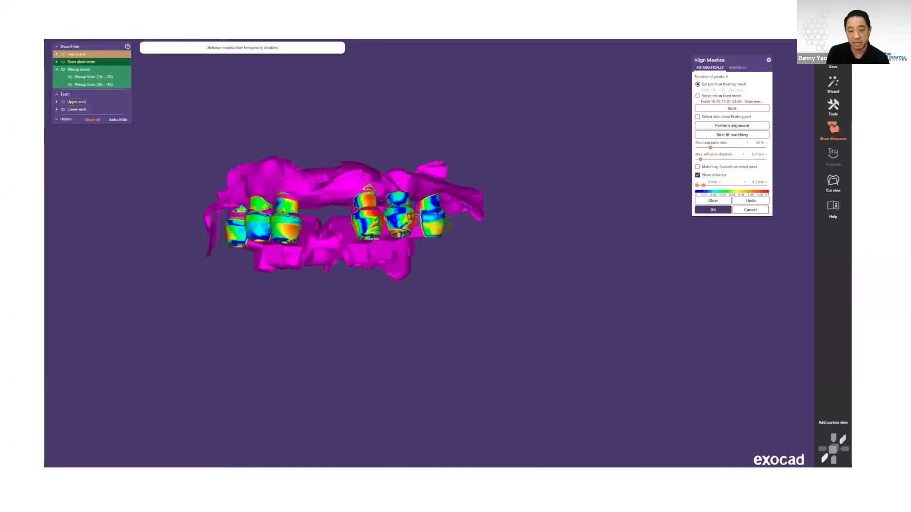
left_click(71, 77)
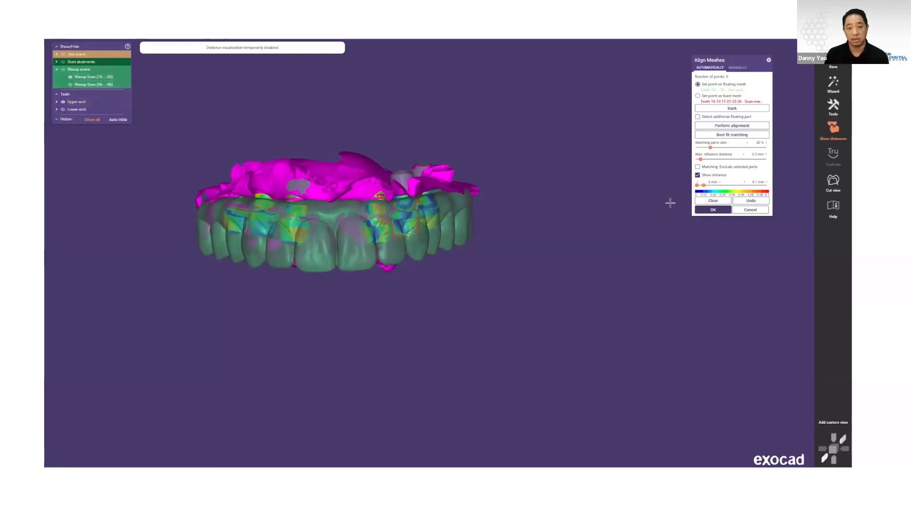
left_click(714, 209)
scroll(533, 236, "down", 2)
scroll(512, 246, "up", 3)
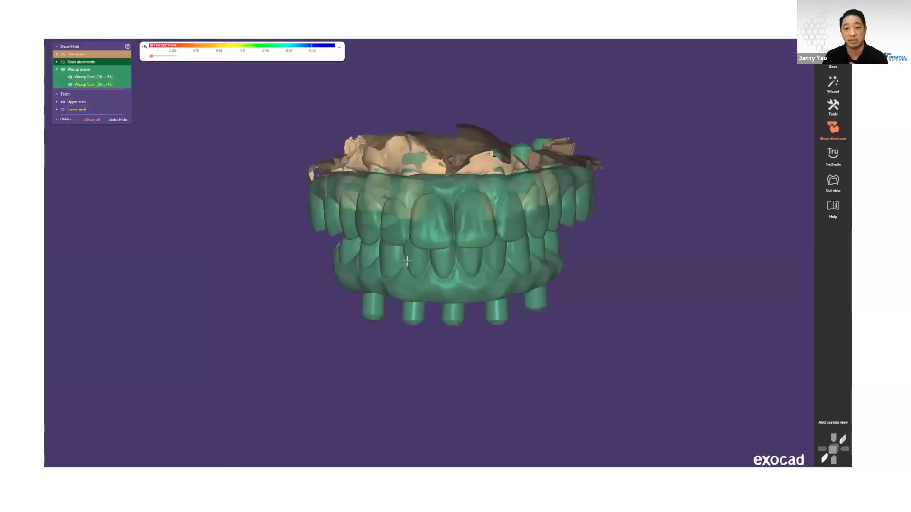
right_click_drag(481, 257, 459, 219)
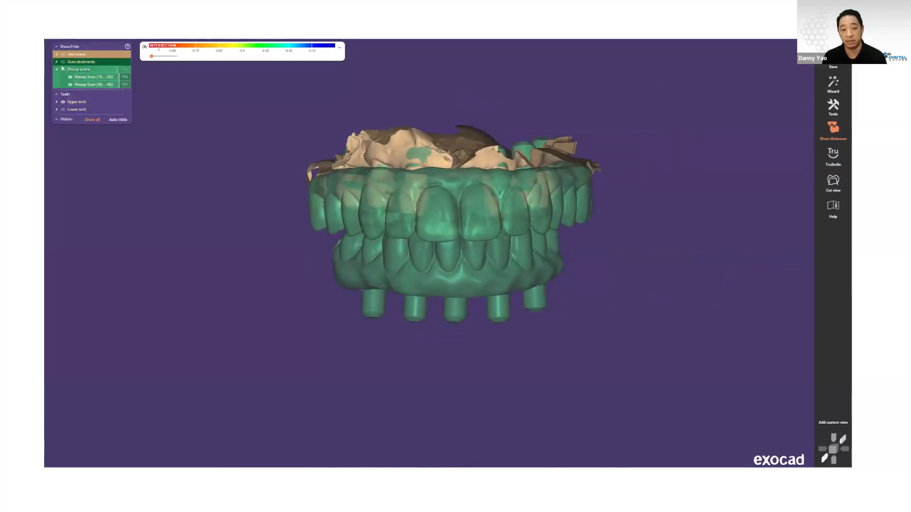
Hide the upper arch scans and show the lower waxup scan together with the lower scan marker mesh
left_click(63, 110)
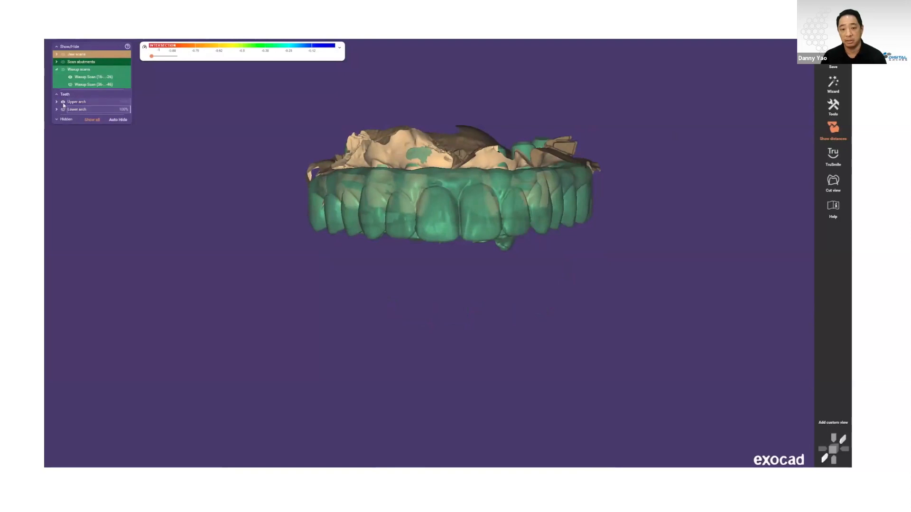
left_click(63, 102)
left_click(63, 69)
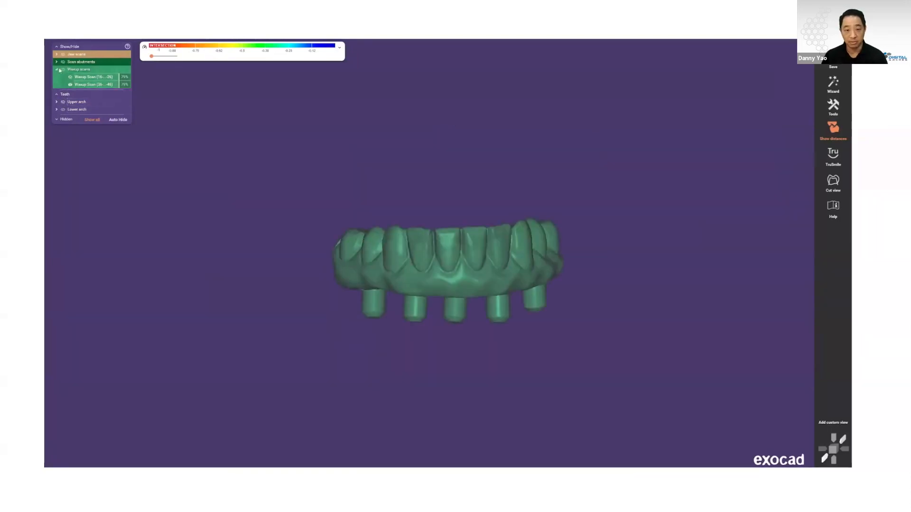
left_click(57, 70)
left_click(63, 62)
left_click(56, 62)
left_click(70, 69)
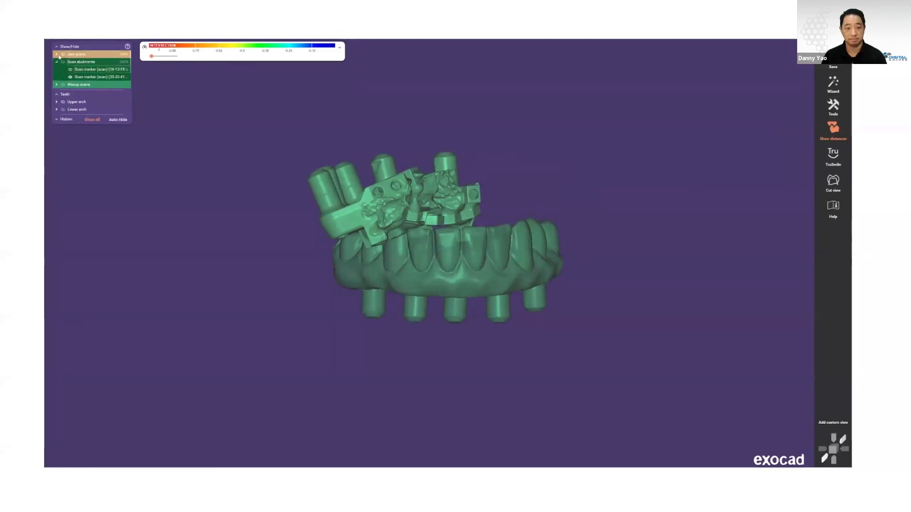
Expand the scan groups and show the lower jaw scan alongside the lower scan marker and waxup scans
left_click(57, 54)
left_click(70, 62)
left_click(70, 62)
right_click_drag(379, 220, 379, 220)
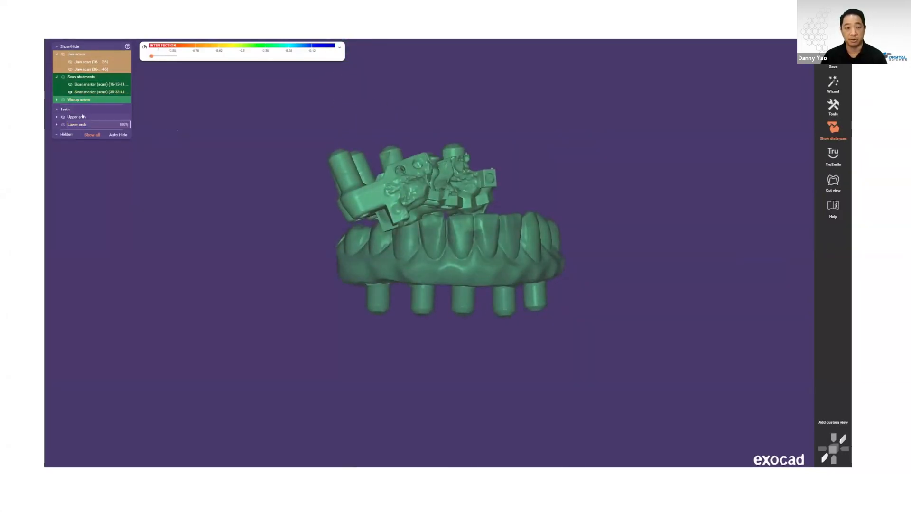
left_click(57, 100)
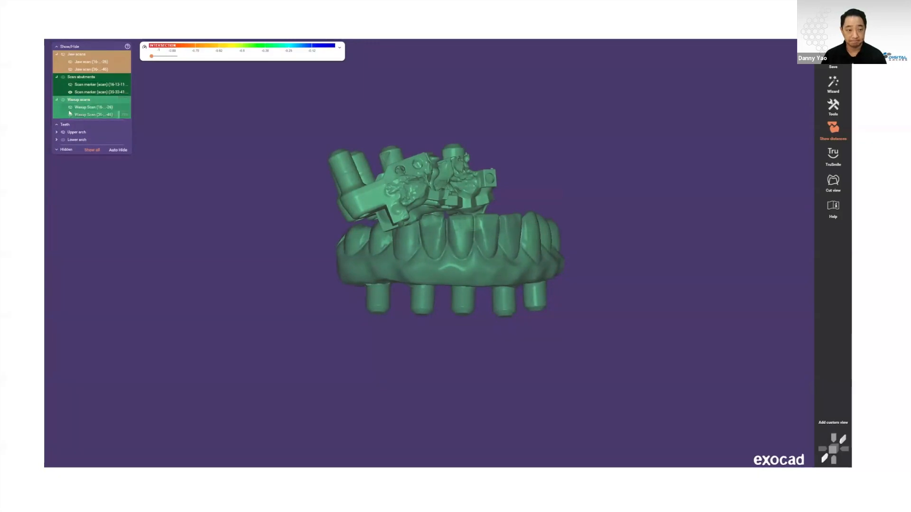
left_click(71, 115)
left_click(70, 115)
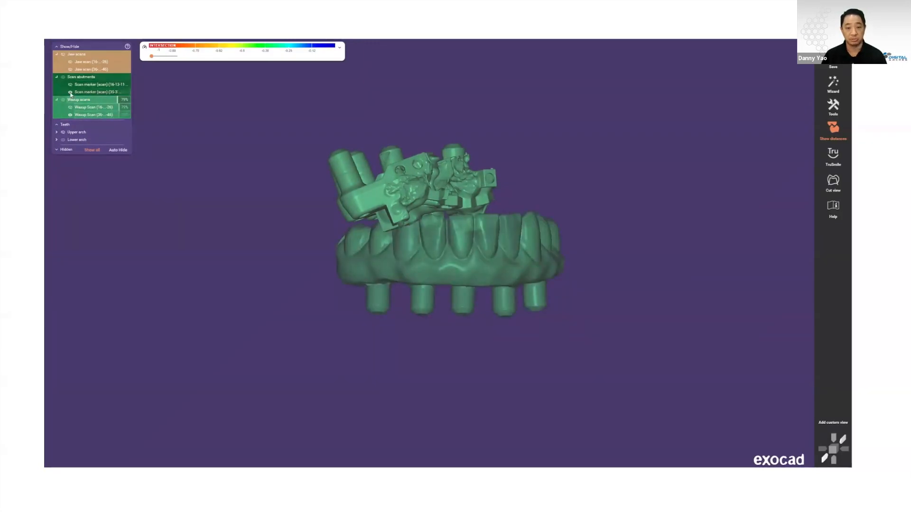
left_click(71, 69)
right_click_drag(322, 179, 352, 188)
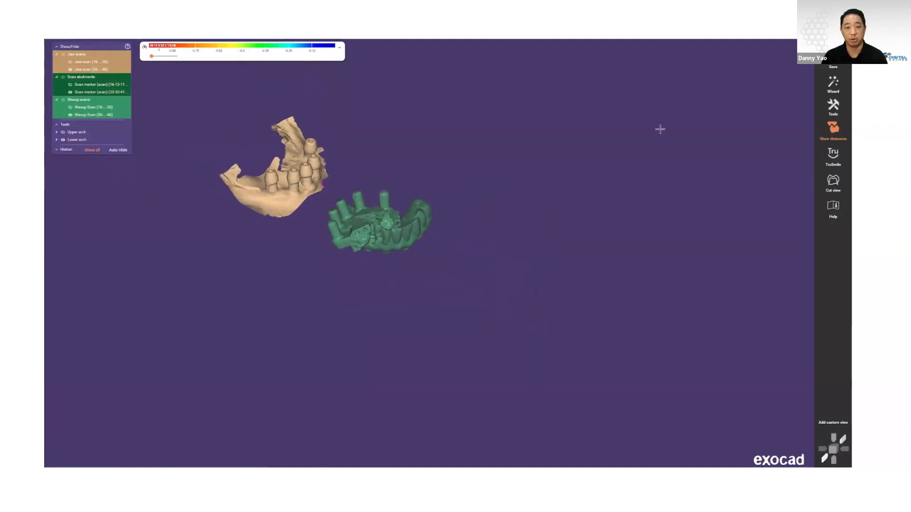
Start a manual mesh alignment and move the lower OptiSplint scan freely away from the lower waxup scan
left_click(833, 119)
left_click(739, 249)
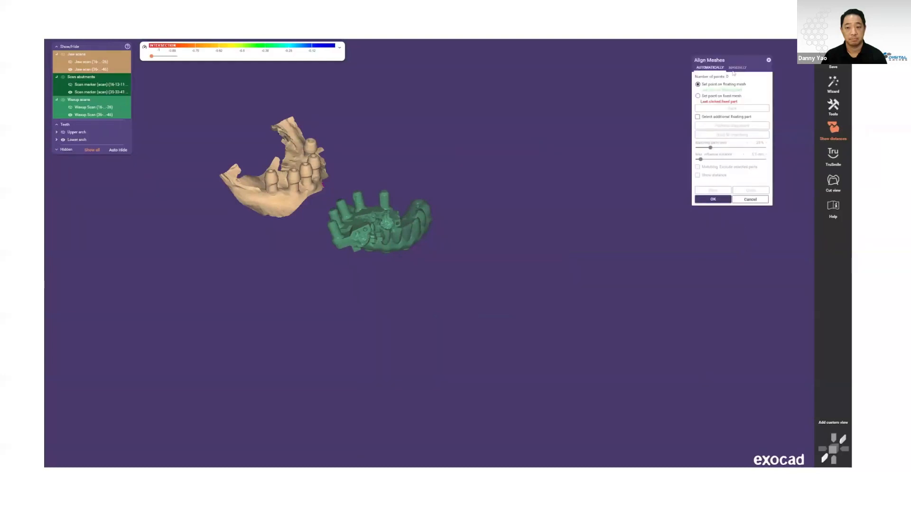
left_click(738, 68)
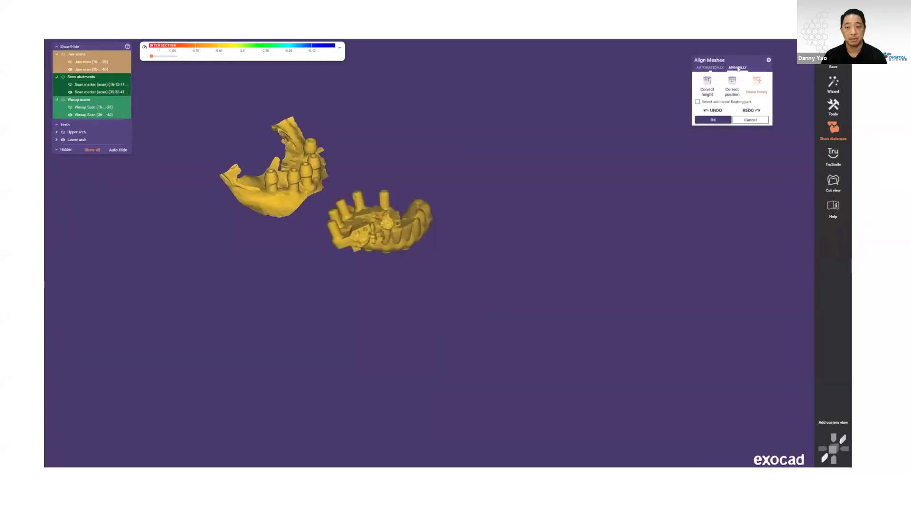
right_click_drag(481, 238, 480, 238)
mouse_move(351, 220)
left_mouse_down()
mouse_move(493, 229)
mouse_move(518, 189)
left_mouse_up()
Rotate the lower OptiSplint and tissue scans to match the orientation of the lower waxup scan
mouse_move(504, 235)
left_mouse_down("ctrl")
mouse_move(482, 249)
mouse_move(583, 240)
mouse_move(485, 227)
mouse_move(493, 230)
left_mouse_up("ctrl")
mouse_move(300, 195)
left_mouse_down("ctrl")
mouse_move(275, 195)
mouse_move(284, 199)
left_mouse_up("ctrl")
right_click_drag(297, 195, 303, 223)
left_click_drag(287, 184, 218, 235, "ctrl")
right_click_drag(377, 265, 388, 252)
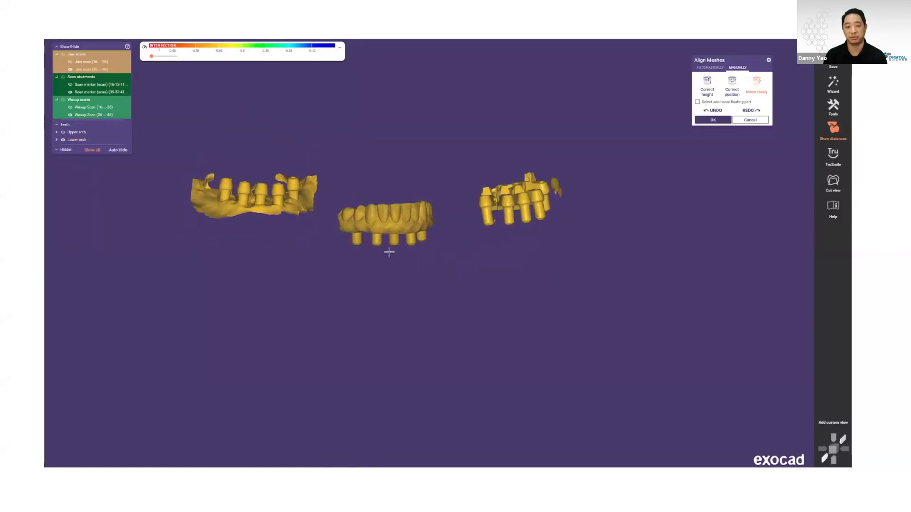
right_click_drag(267, 214, 267, 214)
left_click_drag(267, 214, 266, 203, "ctrl")
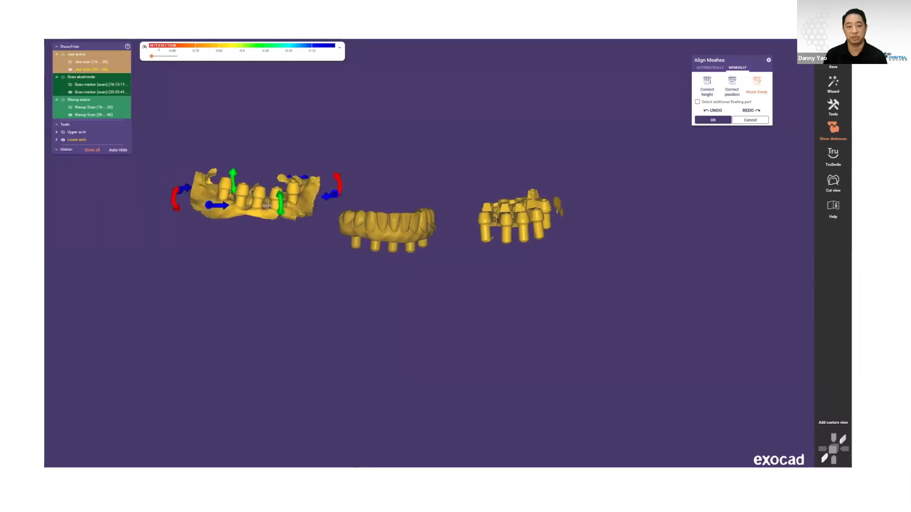
right_click_drag(267, 202, 268, 209)
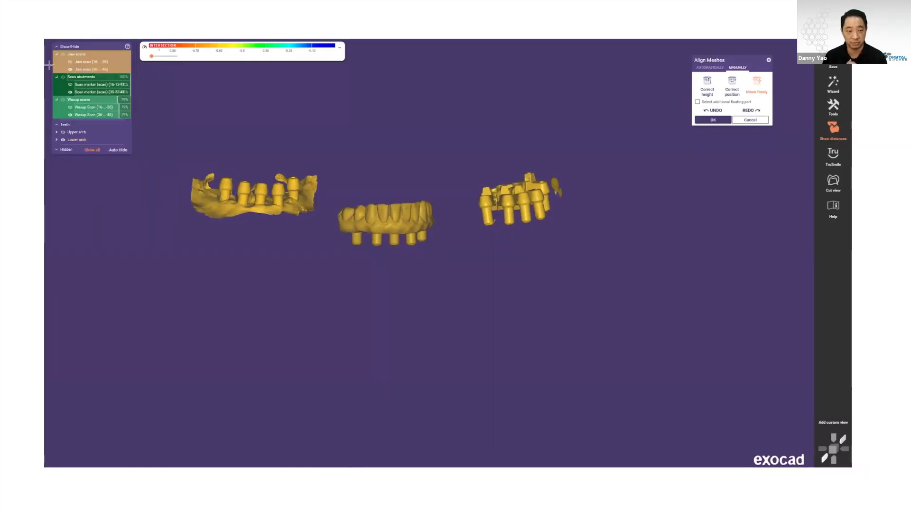
Level the lower tissue scan and OptiSplint beside the waxup scan and accept their manual positions
left_click(70, 107)
right_click_drag(380, 199, 298, 175)
left_click_drag(232, 180, 236, 216)
left_click_drag(469, 185, 483, 219)
right_click_drag(483, 219, 322, 205)
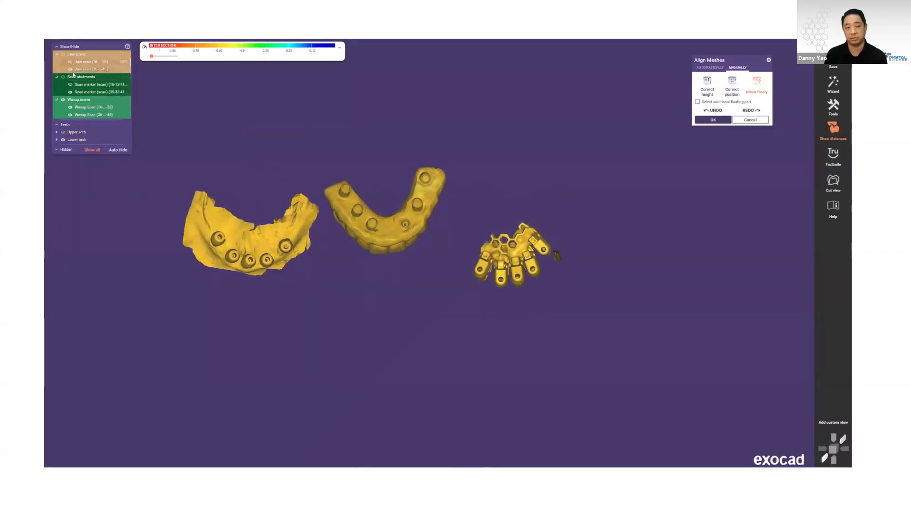
left_click(71, 107)
right_click_drag(303, 249, 301, 206)
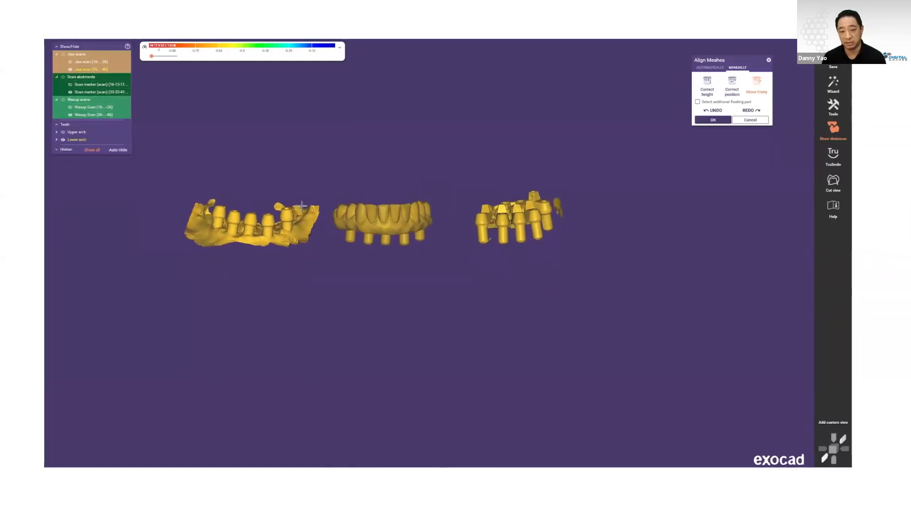
left_click(706, 121)
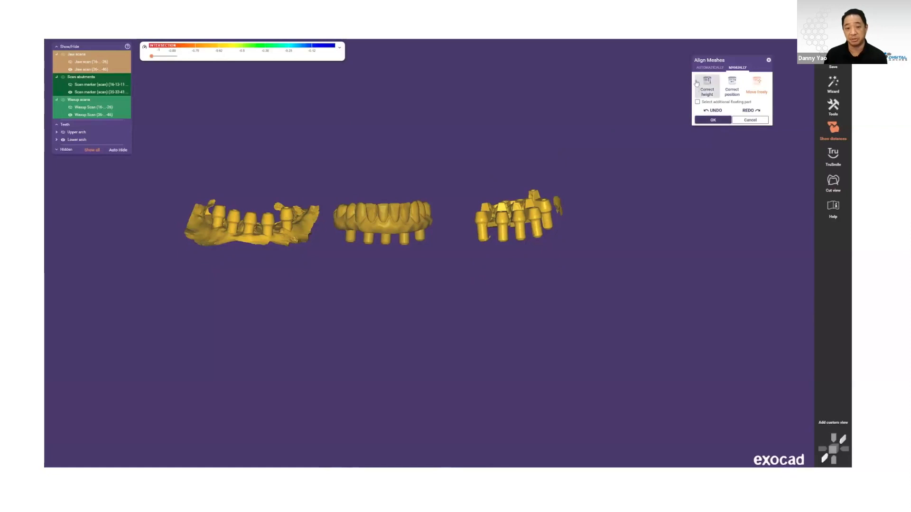
Place five pairs of matching points on the caps of the floating lower OptiSplint and the fixed lower waxup scan
right_click_drag(375, 337, 400, 184)
scroll(531, 194, "up", 3)
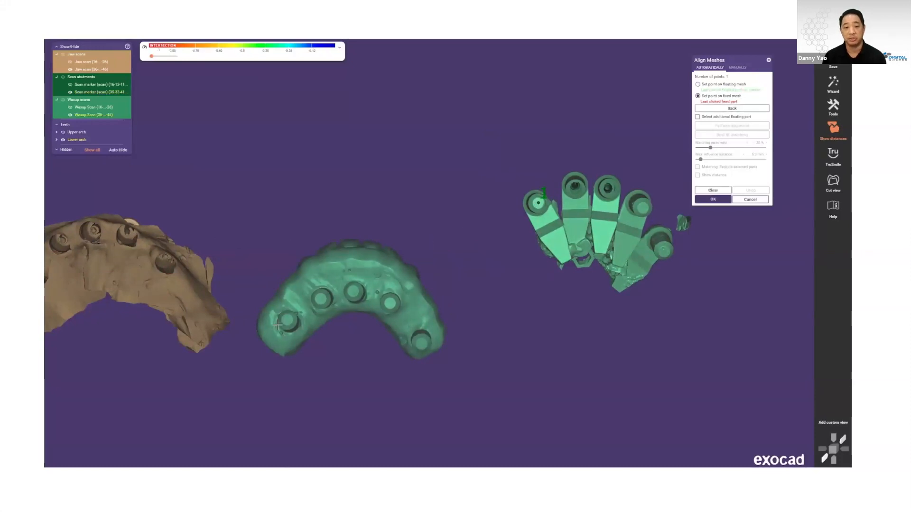
left_click(287, 320)
right_click_drag(522, 232, 522, 232)
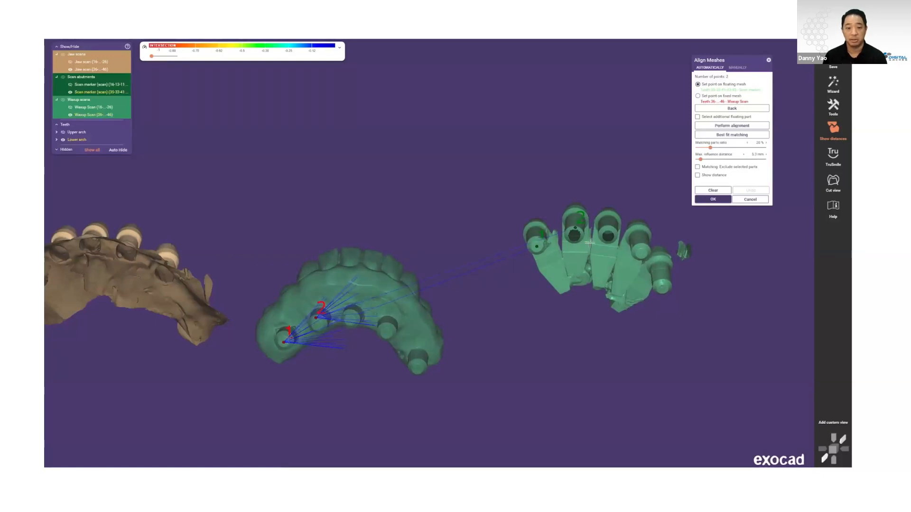
left_click(352, 311)
left_click(641, 253)
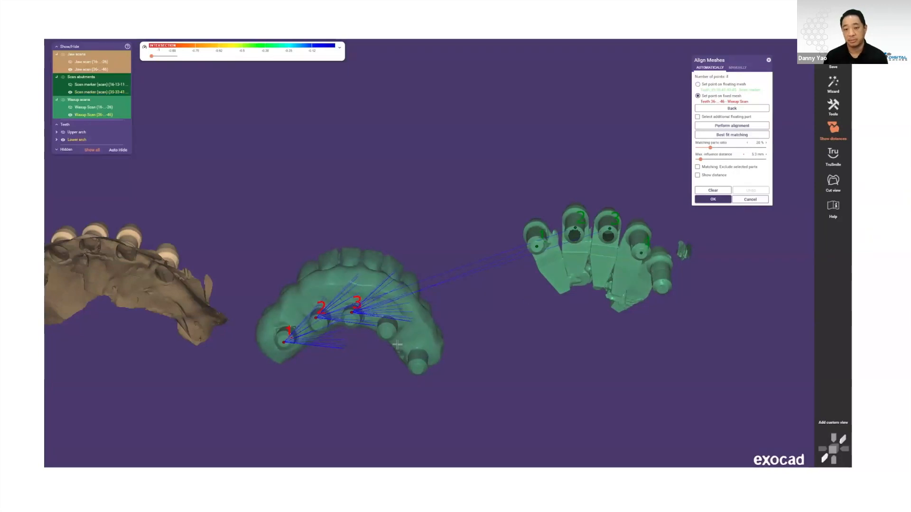
left_click(662, 288)
left_click(417, 367)
Try to align the lower OptiSplint to the waxup scan with best fit matching, inspect the distance map, and undo the alignment
left_click(712, 126)
left_click(708, 136)
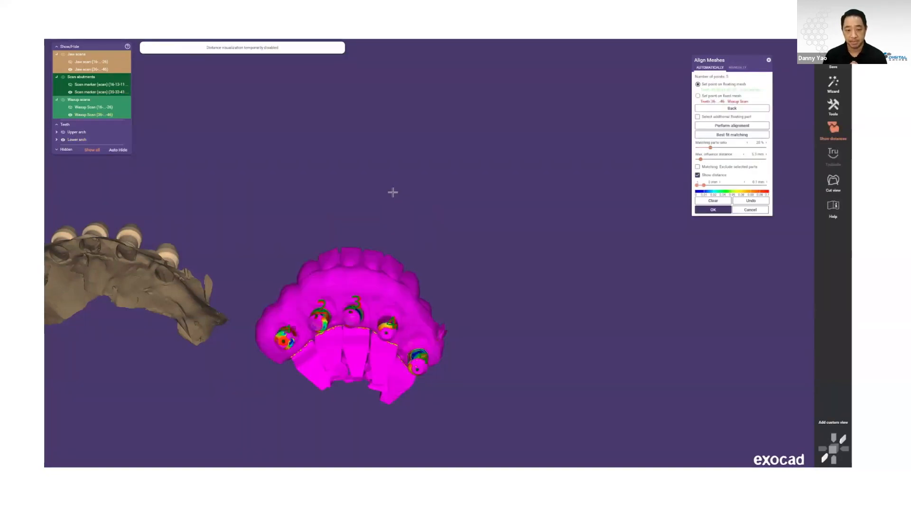
right_click_drag(386, 232, 383, 281)
scroll(379, 314, "down", 3)
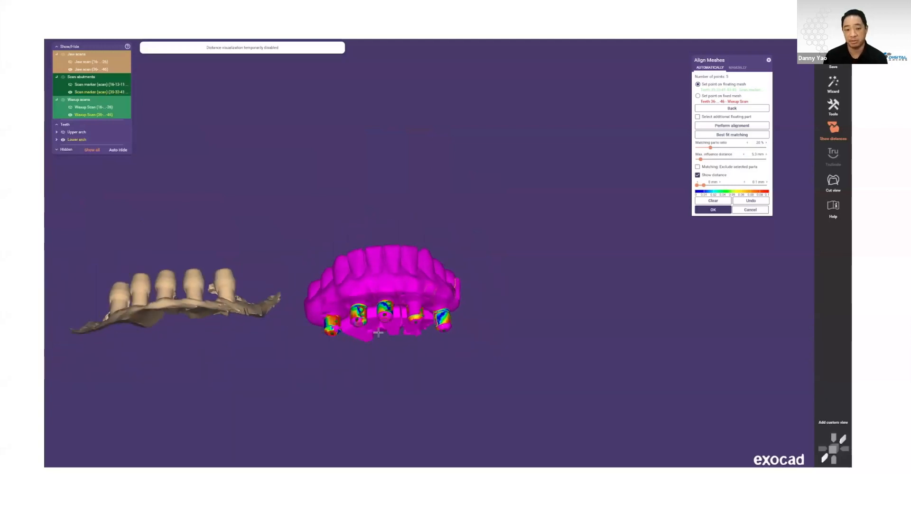
scroll(396, 325, "up", 5)
right_click_drag(396, 324, 420, 311)
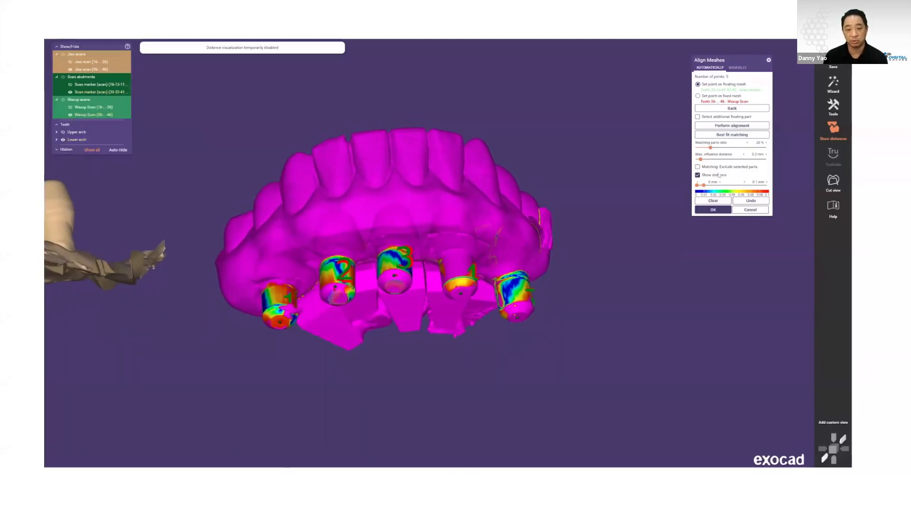
left_click(732, 200)
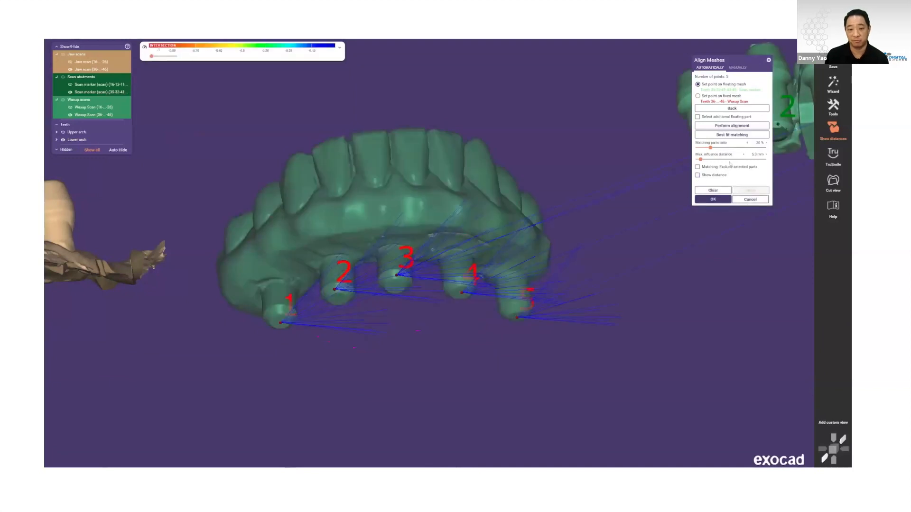
Enable excluding selected parts from matching and invert the markings so all areas of both meshes are excluded
left_click(697, 167)
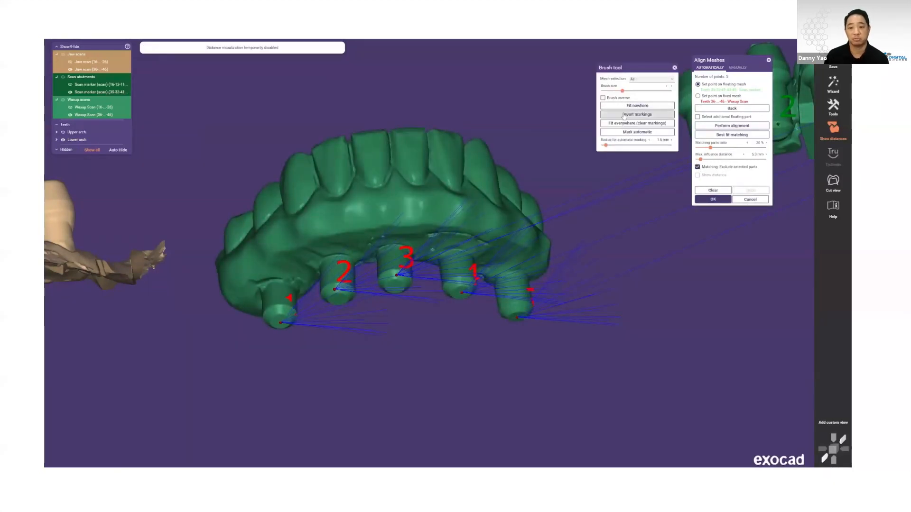
left_click(623, 114)
right_click_drag(443, 255, 449, 246)
scroll(503, 192, "down", 3)
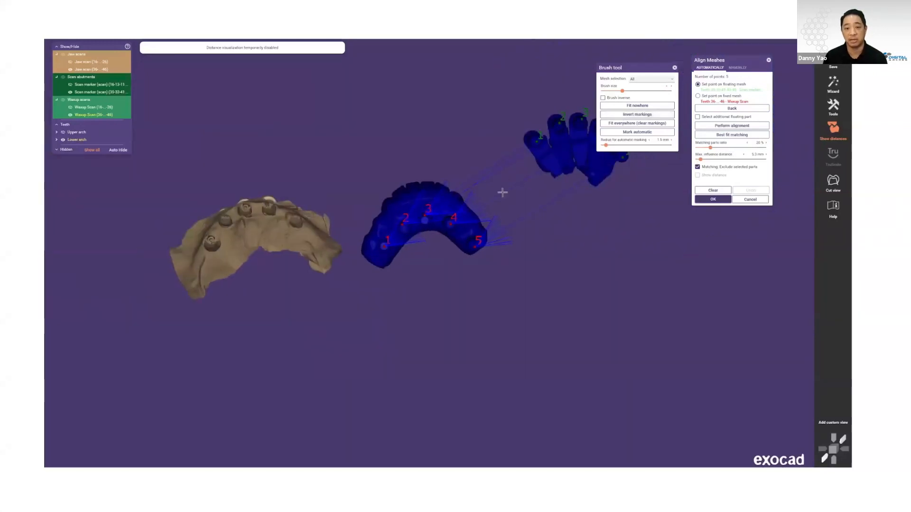
Brush the five scan caps on the fixed lower waxup scan to include only them in the matching
scroll(398, 242, "up", 4)
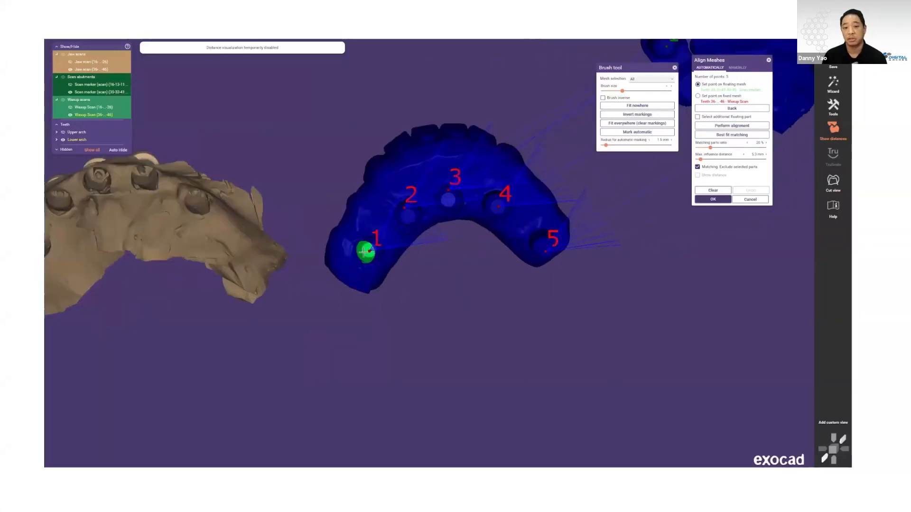
left_click_drag(369, 249, 367, 250)
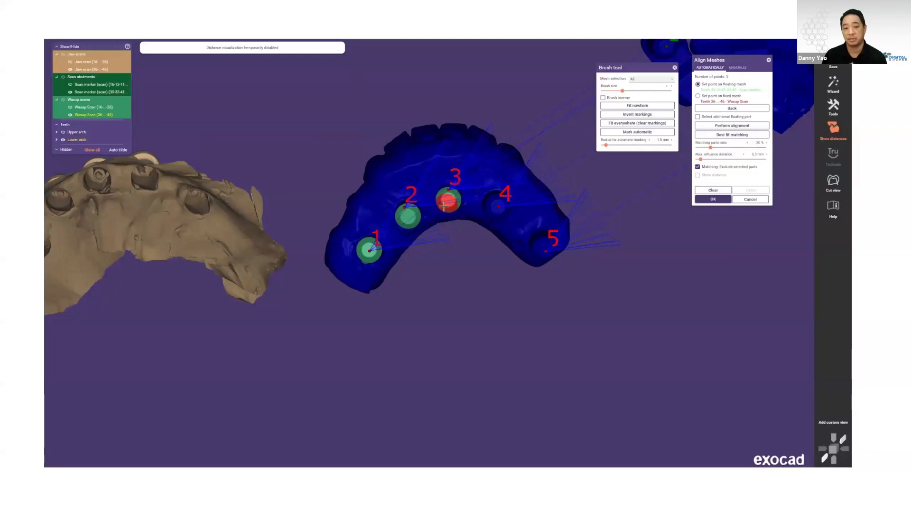
left_click(543, 253)
Brush the five scan caps on the floating lower OptiSplint to include them in the matching
left_click(370, 235)
left_click(436, 192)
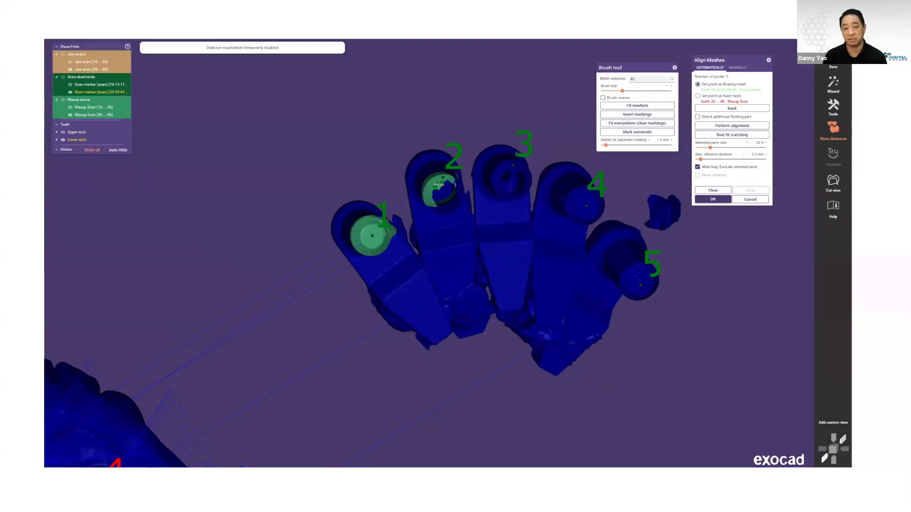
left_click_drag(455, 181, 460, 192)
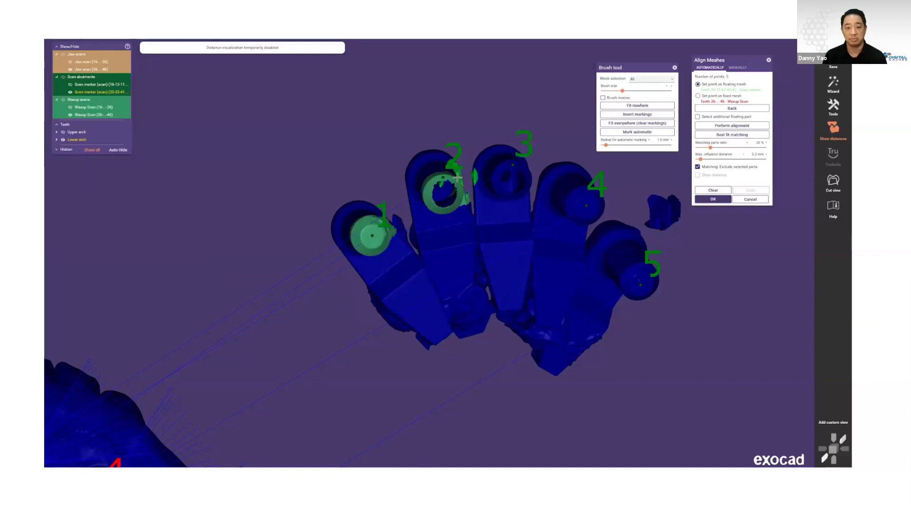
mouse_move(464, 213)
right_mouse_down()
mouse_move(452, 261)
mouse_move(454, 247)
right_mouse_up()
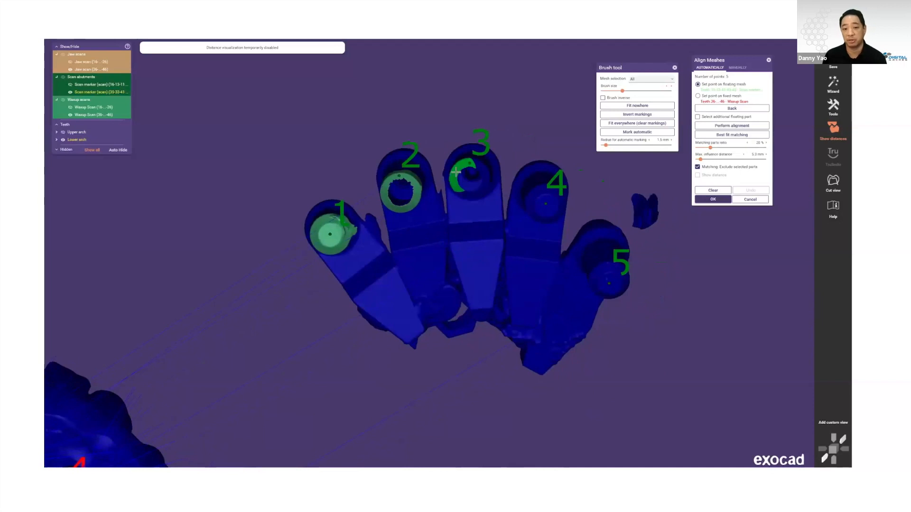
mouse_move(456, 172)
left_mouse_down()
mouse_move(472, 161)
mouse_move(485, 172)
left_mouse_up()
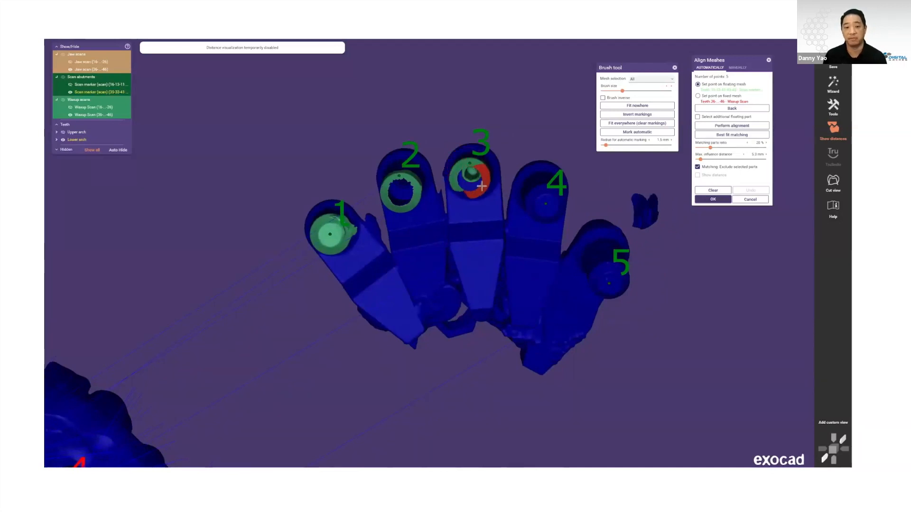
left_click_drag(539, 194, 546, 203)
mouse_move(629, 285)
left_mouse_down()
mouse_move(604, 280)
mouse_move(612, 275)
left_mouse_up()
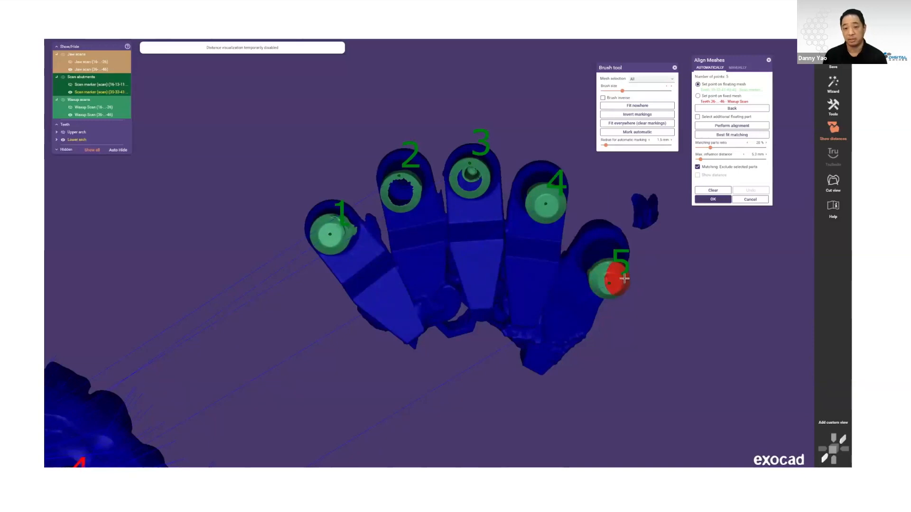
Align the lower OptiSplint to the lower waxup scan using the five point pairs and the brushed scan caps with best fit matching
scroll(612, 275, "down", 5)
right_click_drag(531, 247, 502, 269)
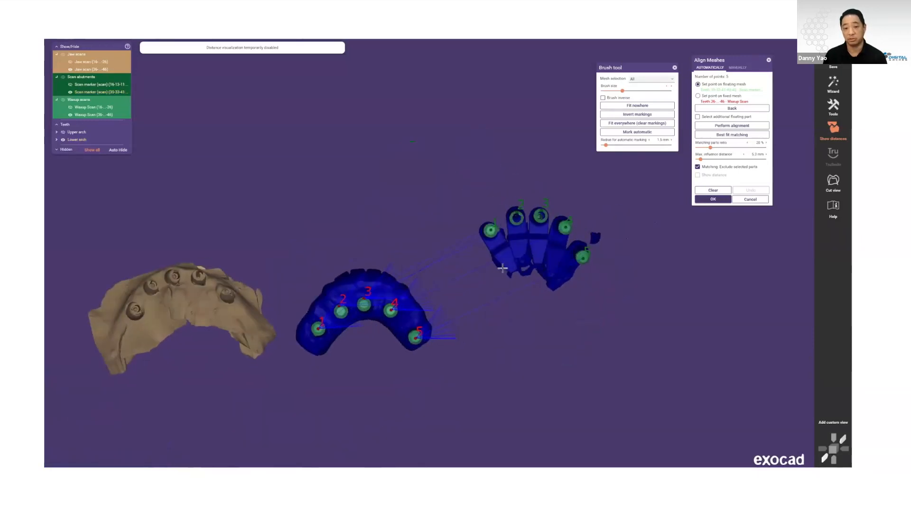
left_click(717, 126)
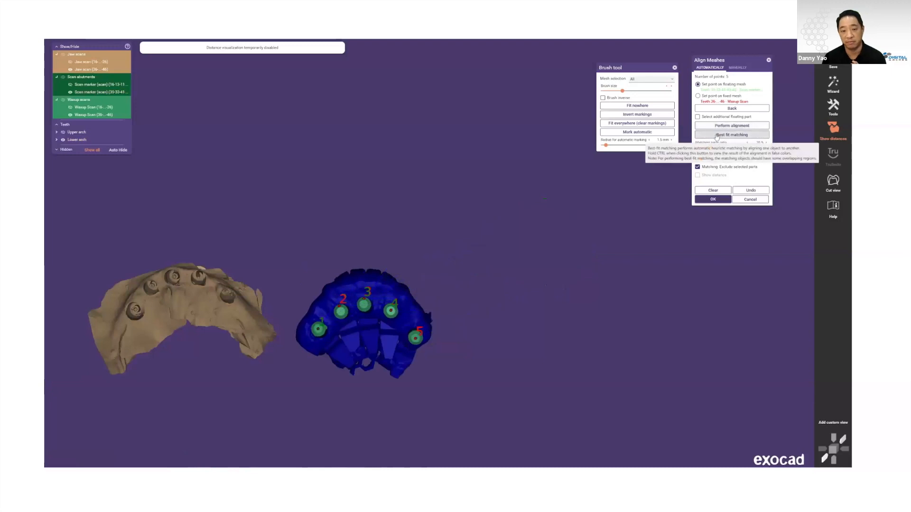
right_click_drag(451, 206, 374, 408)
scroll(535, 227, "up", 3)
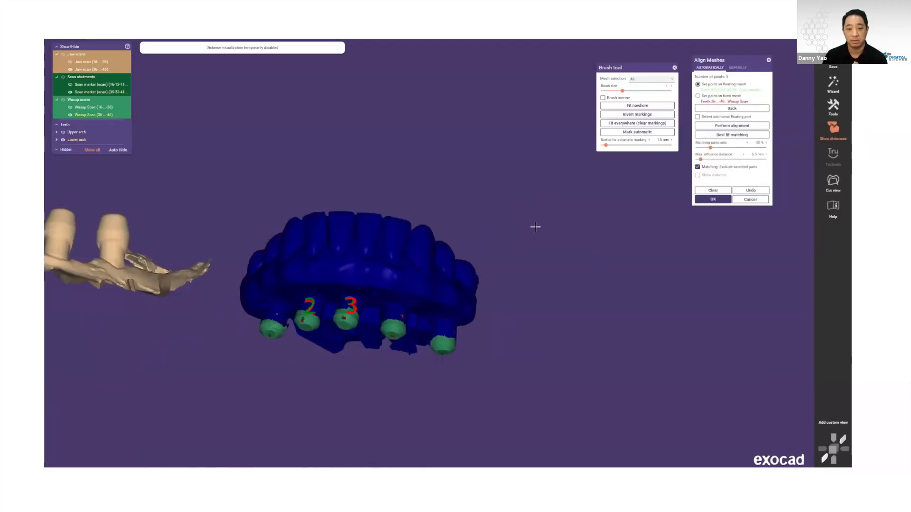
Turn off excluding selected parts, inspect the distance map on the lower scan caps, and accept the OptiSplint alignment
left_click(698, 167)
left_click(697, 175)
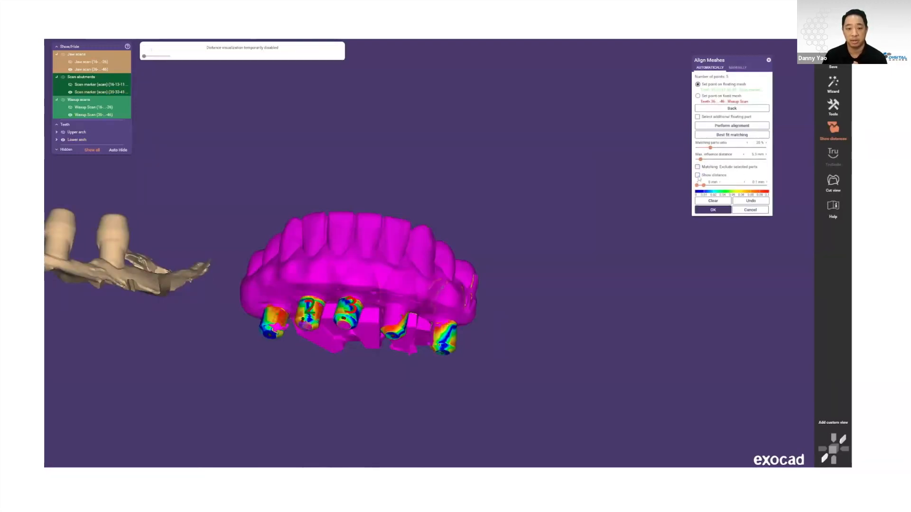
right_click_drag(392, 349, 427, 197)
left_click(724, 210)
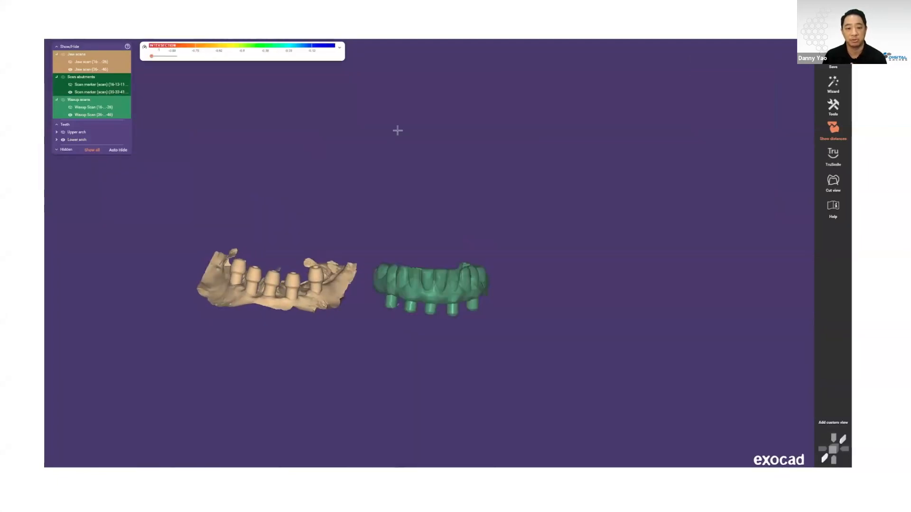
Start a new mesh alignment and hide the lower waxup scan to expose the lower OptiSplint beside the jaw scan
left_click(834, 109)
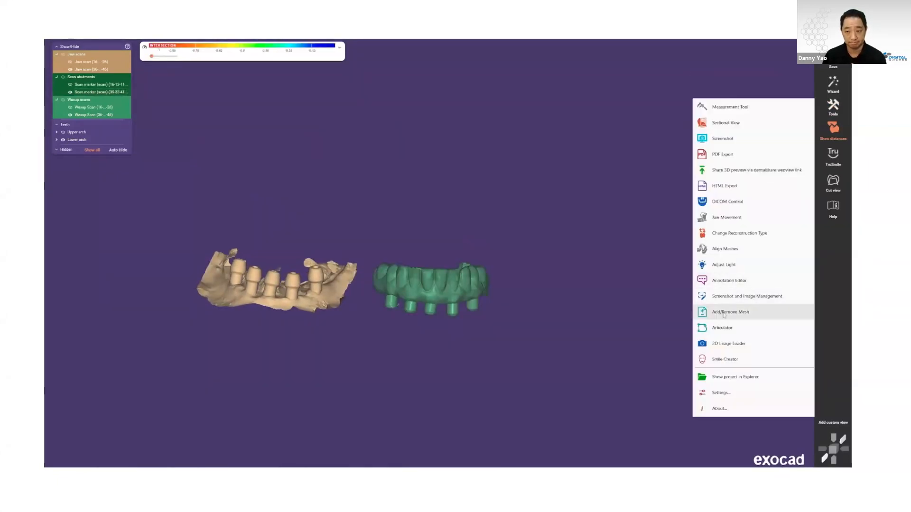
left_click(727, 250)
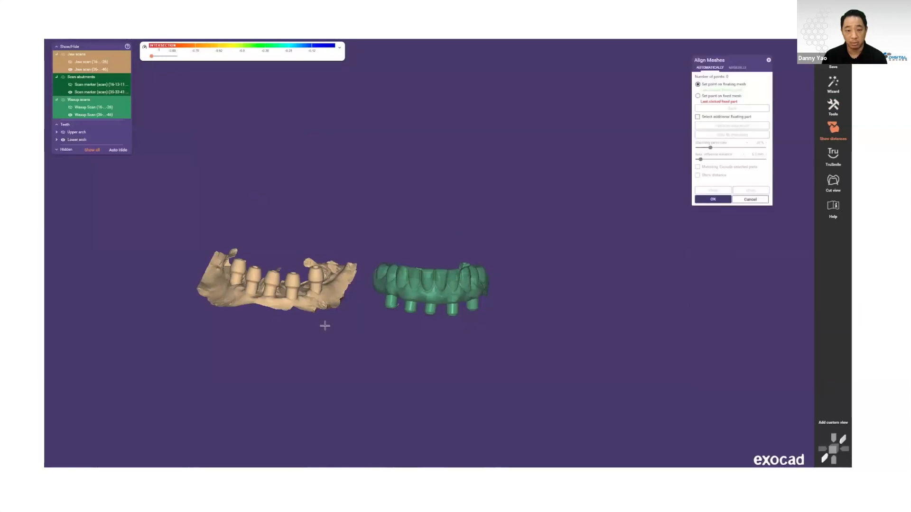
left_click(70, 114)
right_click_drag(301, 239, 301, 236)
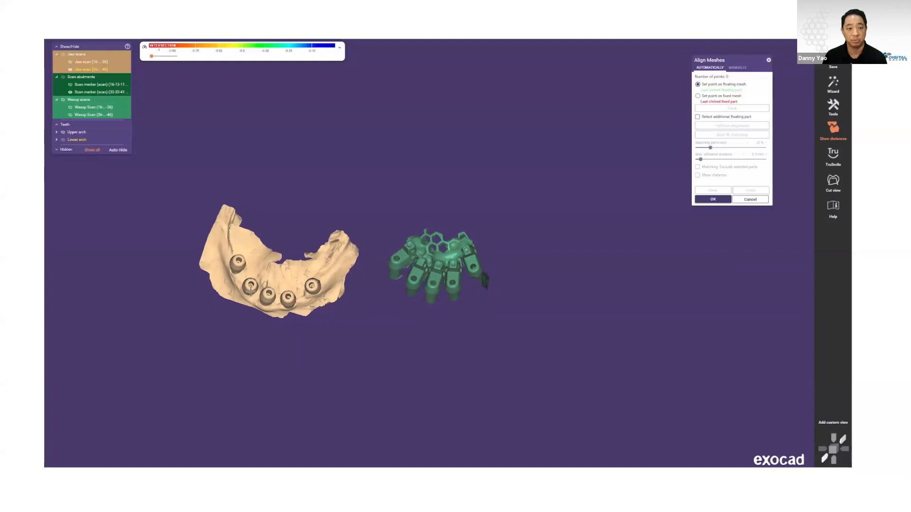
scroll(261, 292, "up", 3)
scroll(304, 280, "down", 2)
scroll(382, 274, "up", 2)
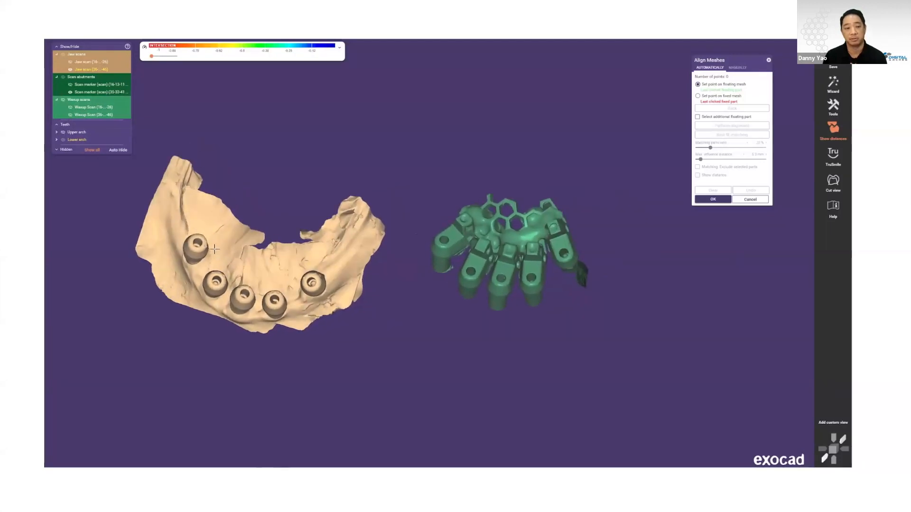
Set five matching point pairs between the scan bodies on the floating lower jaw scan and the fixed lower OptiSplint
left_click(191, 245)
left_click(437, 244)
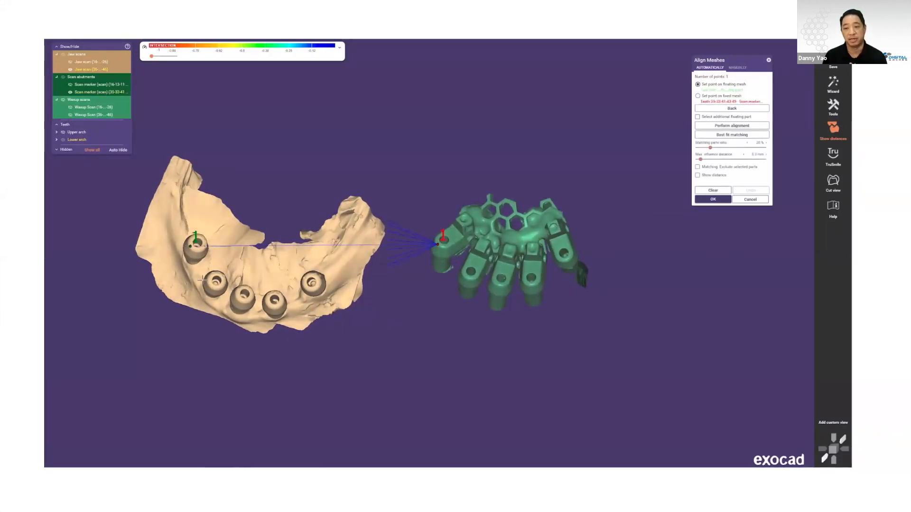
left_click(469, 278)
left_click(242, 300)
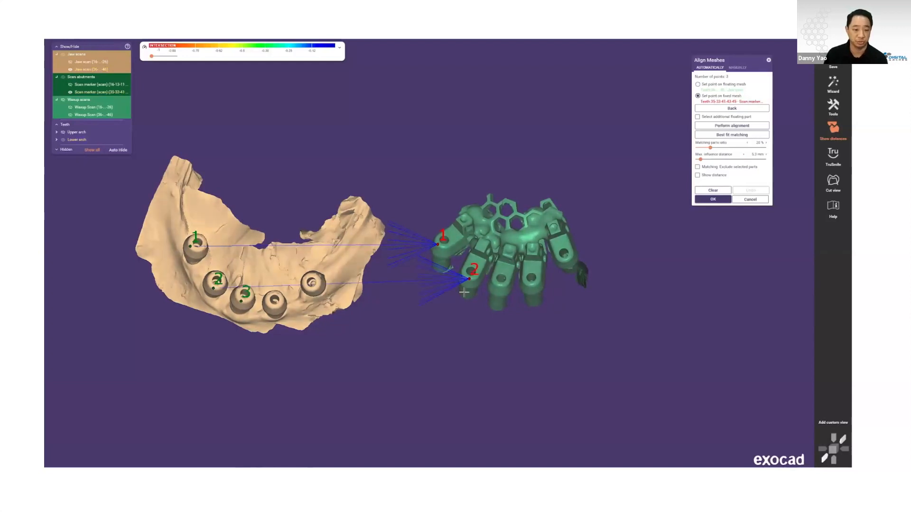
left_click(500, 284)
left_click(275, 313)
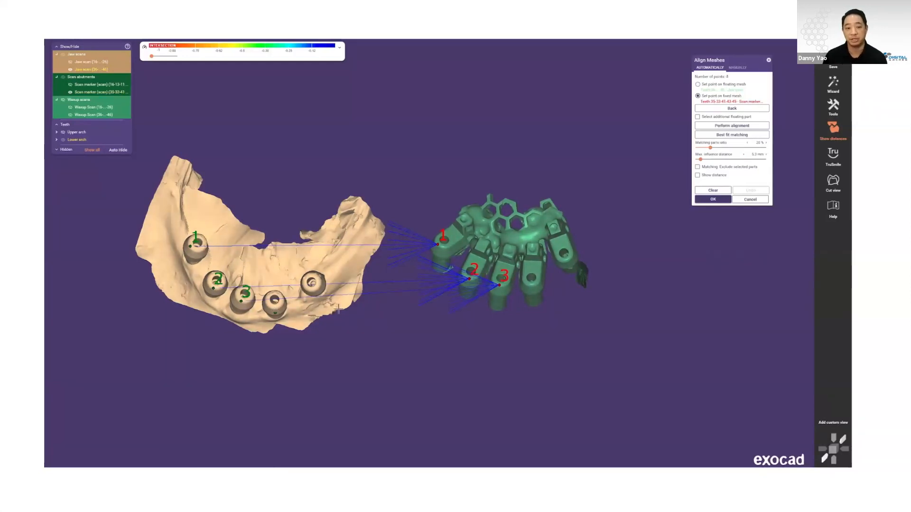
left_click(531, 293)
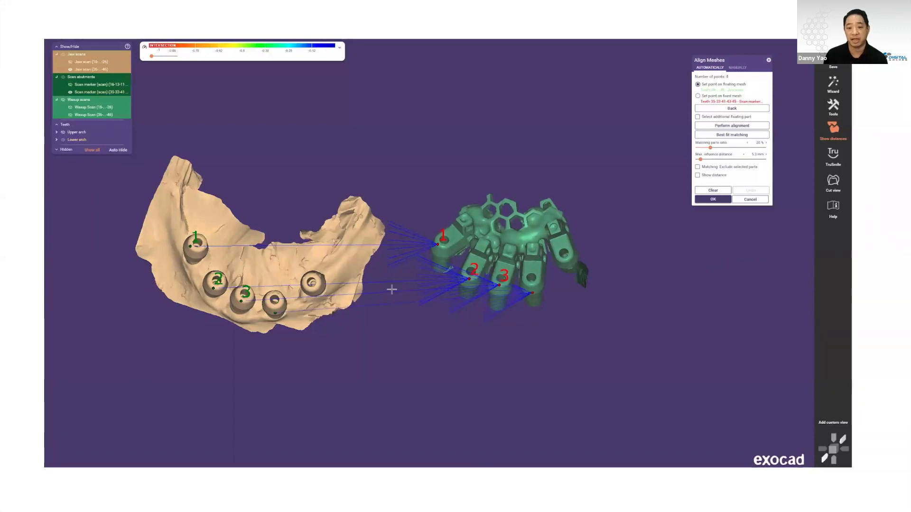
left_click(315, 285)
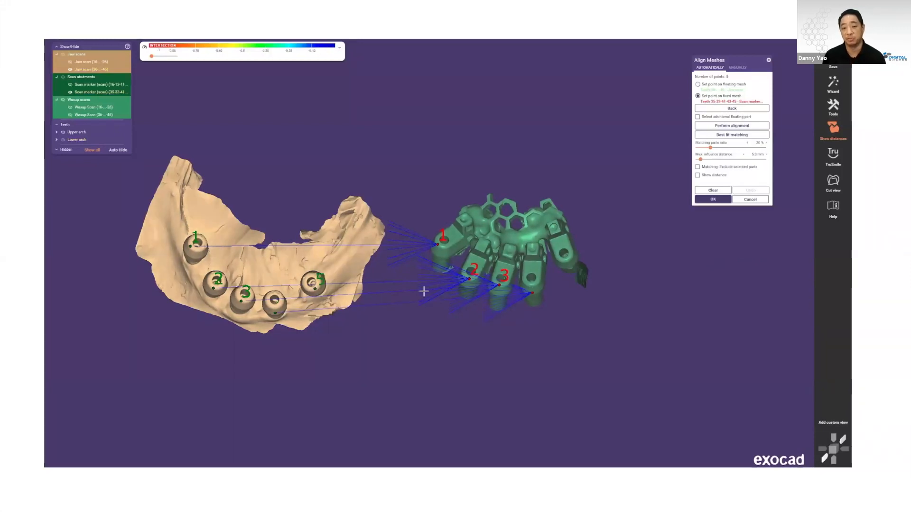
left_click(572, 250)
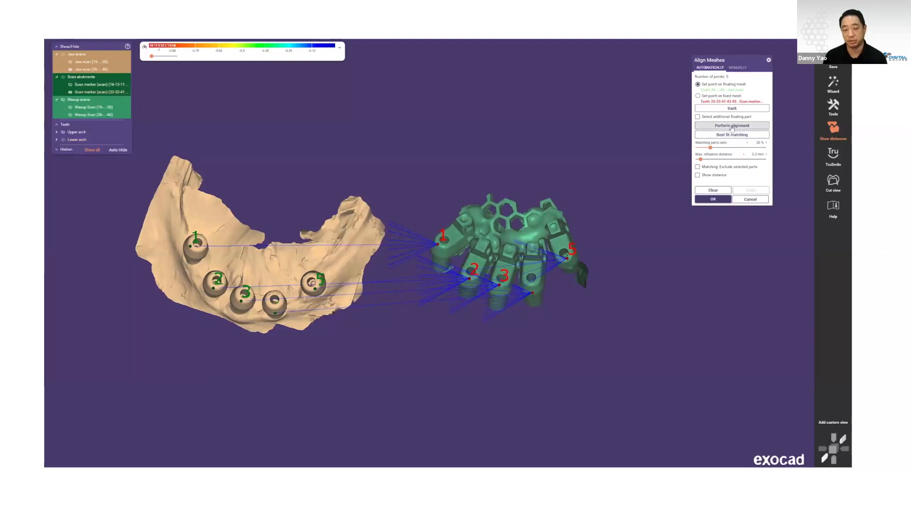
Align the lower jaw scan to the OptiSplint with best fit matching, inspect the distance map, and accept the alignment
left_click(731, 126)
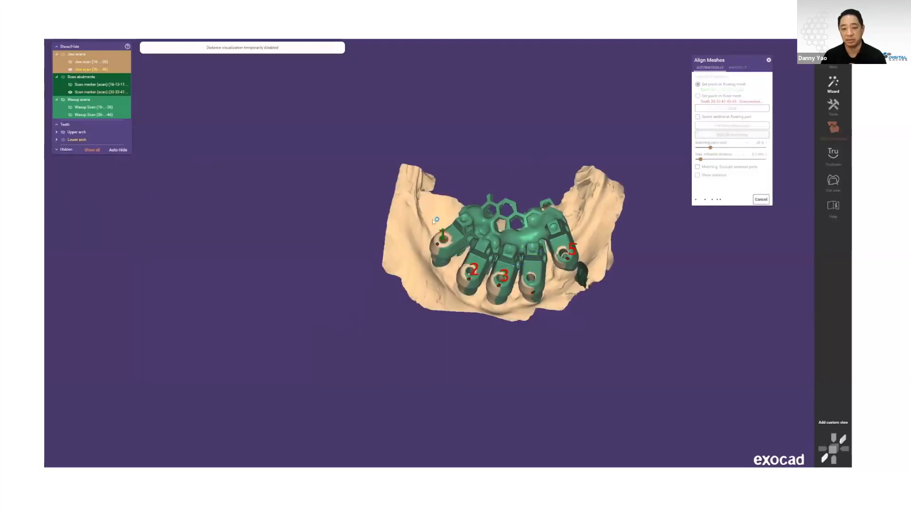
scroll(555, 219, "down", 2)
scroll(597, 212, "up", 4)
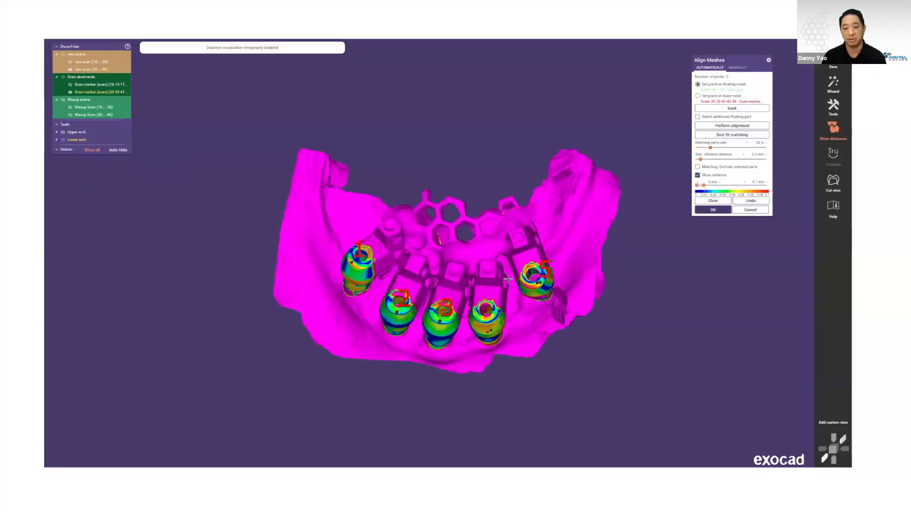
right_click_drag(599, 214, 713, 243)
left_click(713, 210)
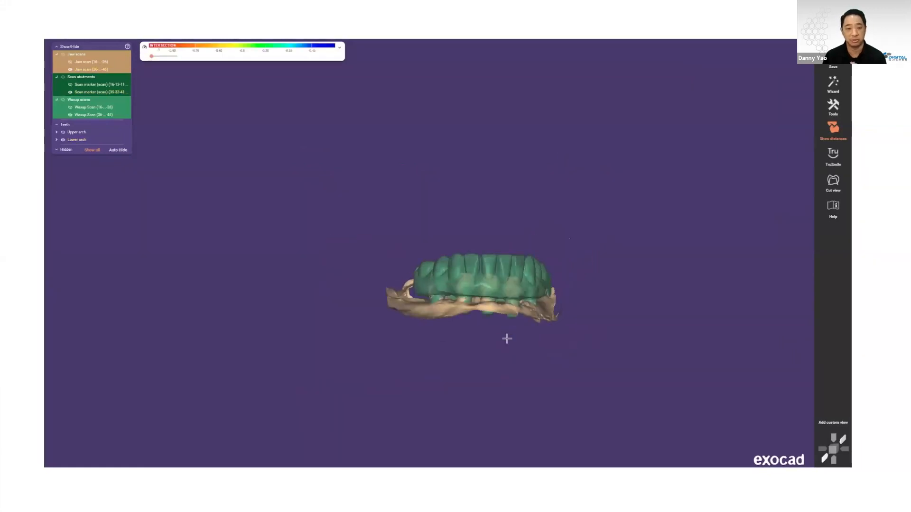
Show all upper and lower jaw, scan marker and waxup scans together, make the waxups opaque, and review the aligned arches
left_click(71, 107)
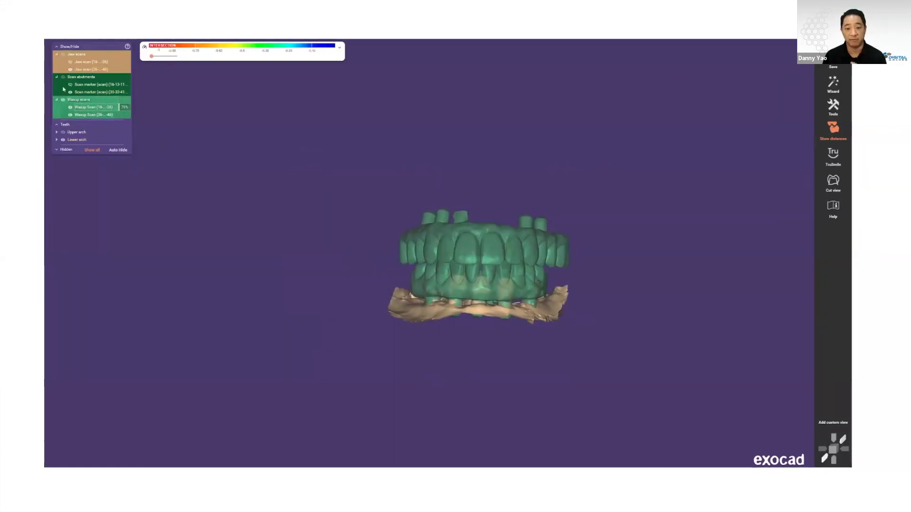
left_click(70, 62)
right_click_drag(388, 232, 393, 254)
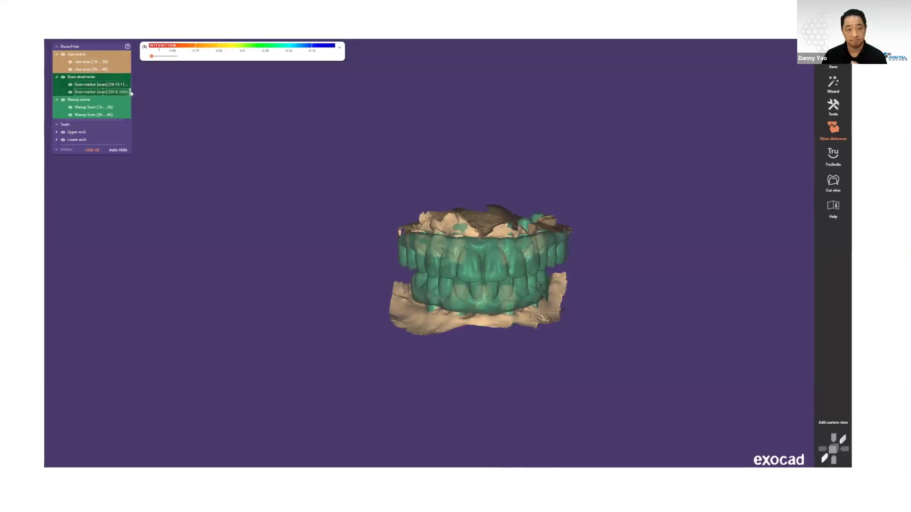
scroll(586, 306, "up", 5)
right_click_drag(584, 306, 588, 287)
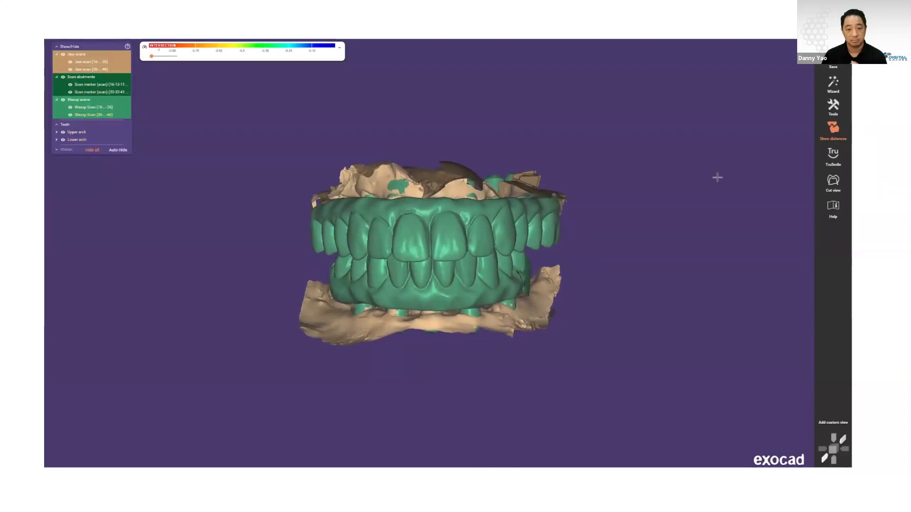
Return to the wizard's implant position detection for tooth 16 and search the library parts for "digital"
left_click(835, 84)
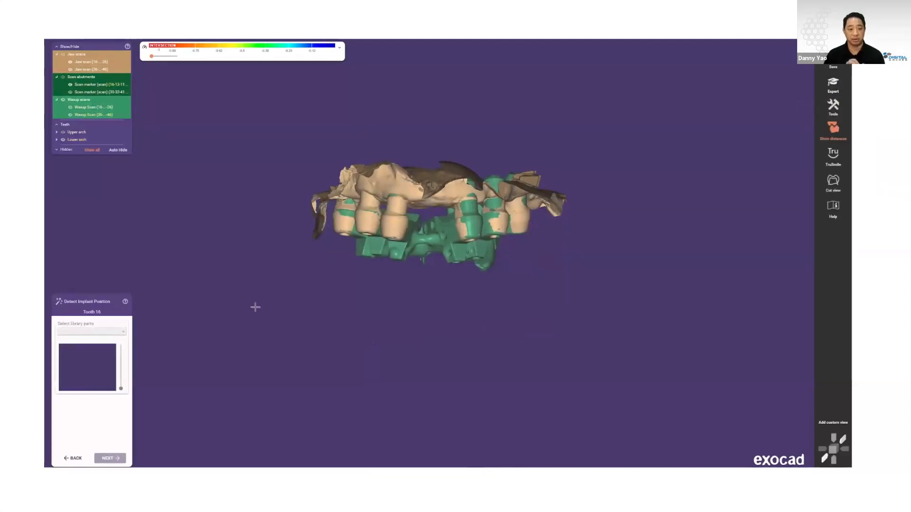
left_click(126, 332)
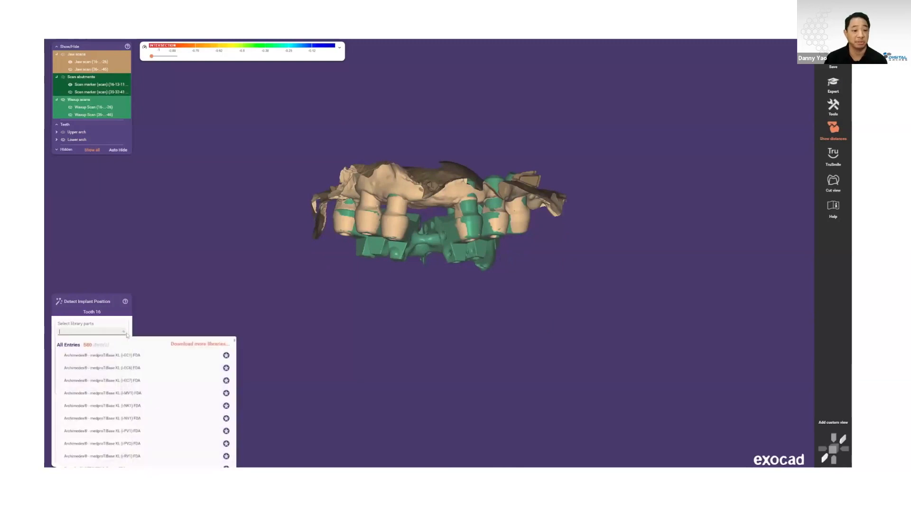
left_click(95, 334)
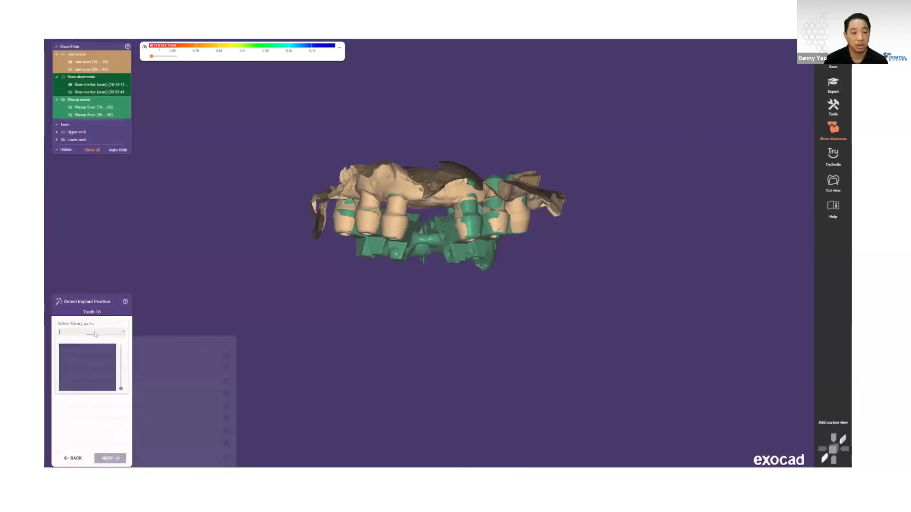
type("da")
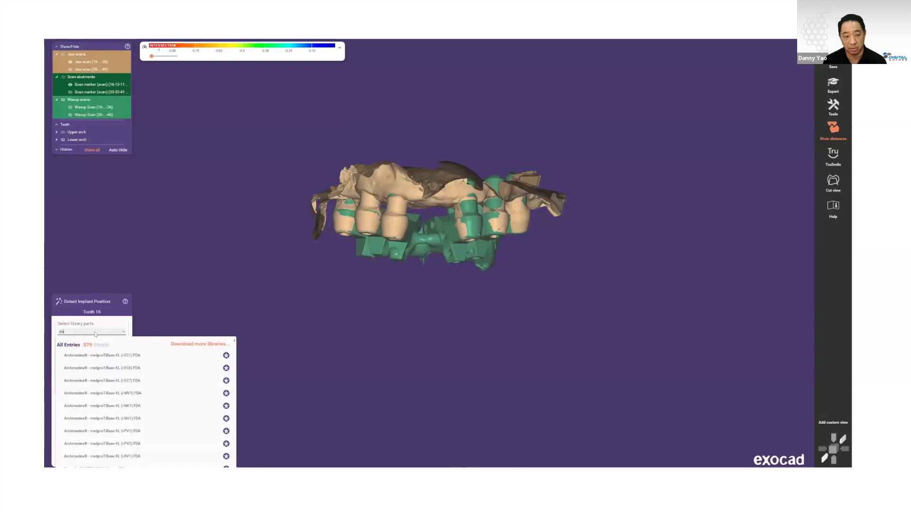
type("gital")
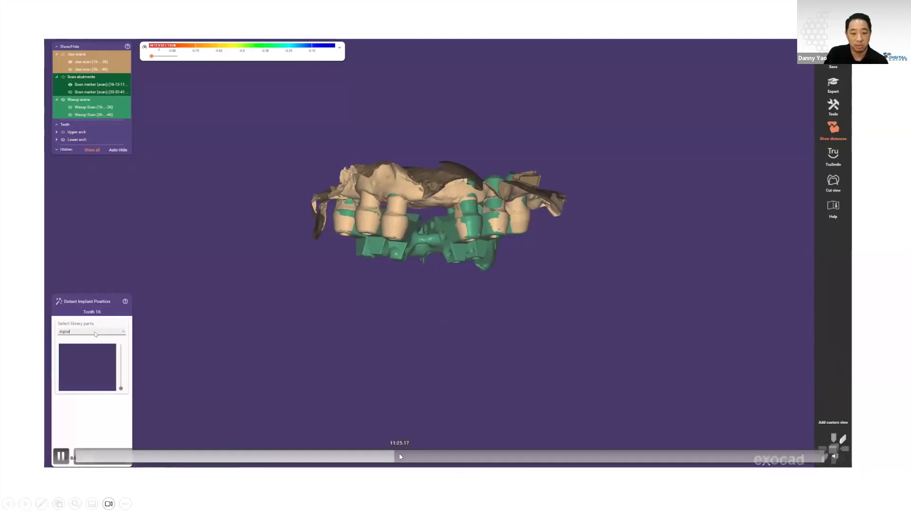
left_click(399, 456)
left_click(406, 458)
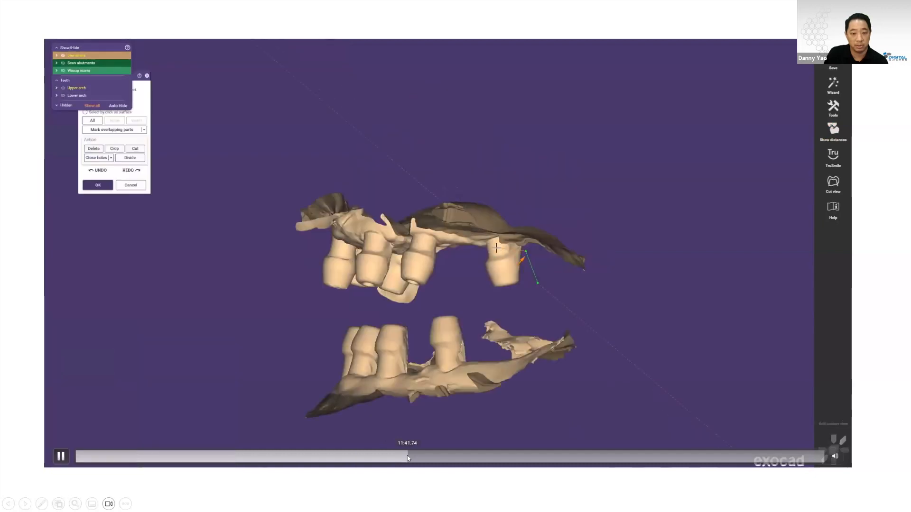
left_click(405, 458)
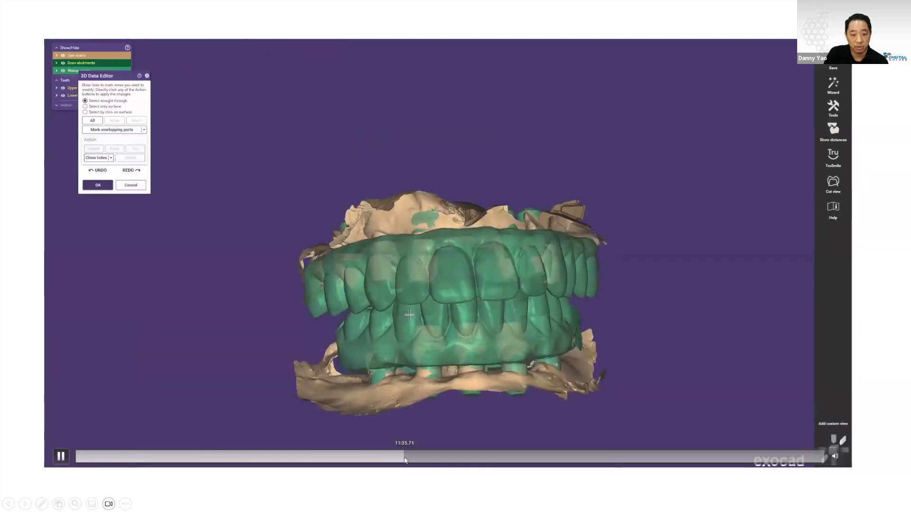
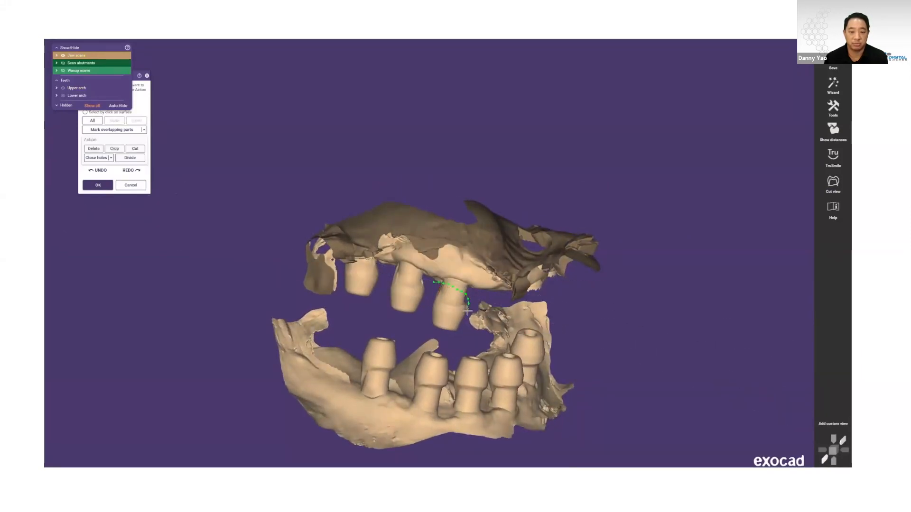
Outline and delete two neighbouring scan bodies from the upper jaw scan in the 3D Data Editor
left_click(429, 289)
key("Delete")
left_click(430, 282)
left_click(395, 268)
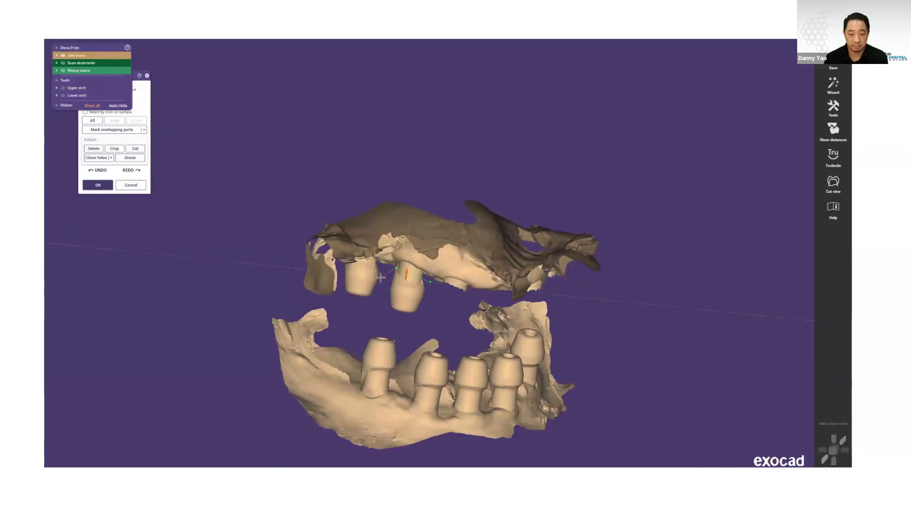
left_click(439, 309)
key("Delete")
mouse_move(439, 308)
right_mouse_down()
mouse_move(436, 284)
mouse_move(419, 277)
right_mouse_up()
Outline and delete the remaining rear scan body together with the adjacent loose scan fragment from the upper jaw scan
left_click(398, 272)
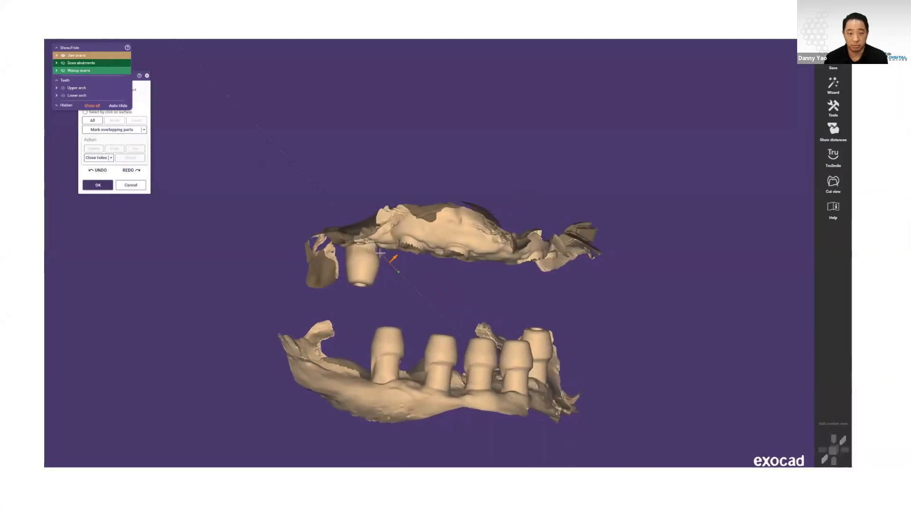
left_click(378, 251)
left_click(348, 252)
left_click(302, 229)
left_click_drag(287, 242, 288, 266)
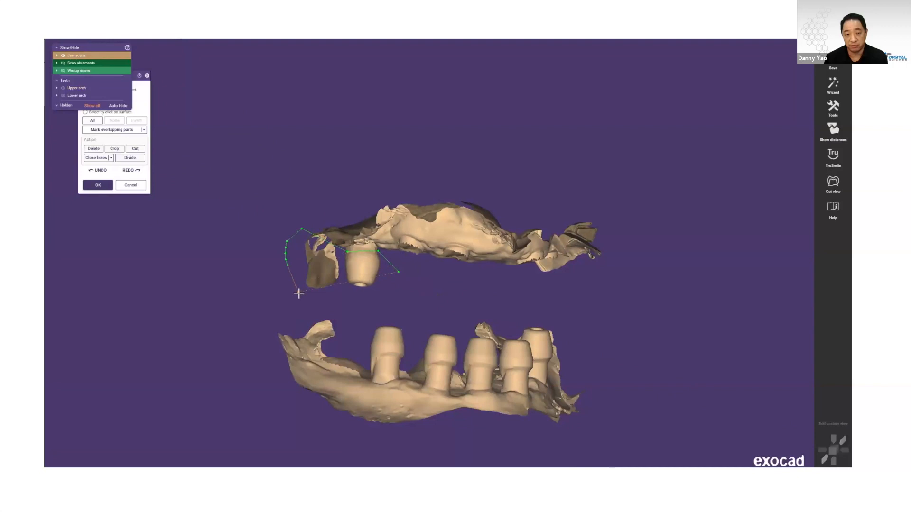
left_click(399, 273)
key("Delete")
mouse_move(404, 287)
right_mouse_down()
mouse_move(415, 290)
mouse_move(196, 151)
right_mouse_up()
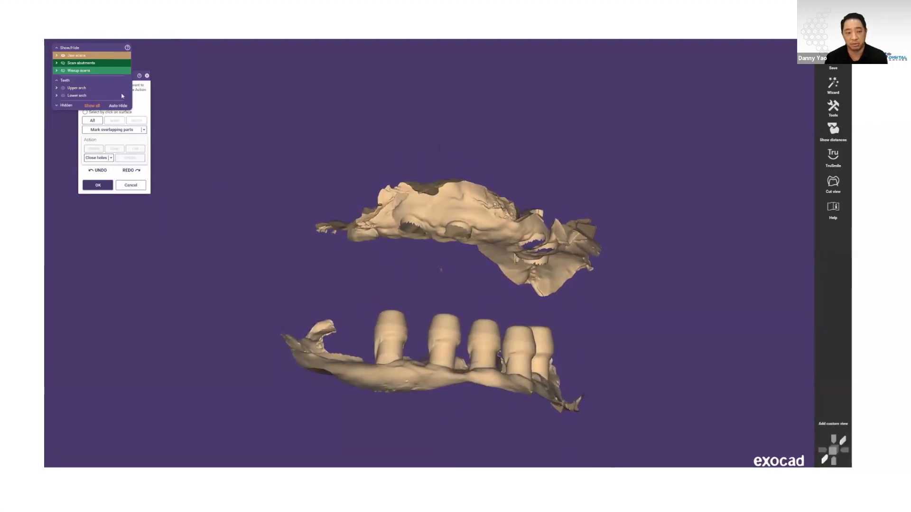
Outline the rear scan body hole in the upper jaw scan and close it in the 3D Data Editor
left_click_drag(133, 76, 156, 185)
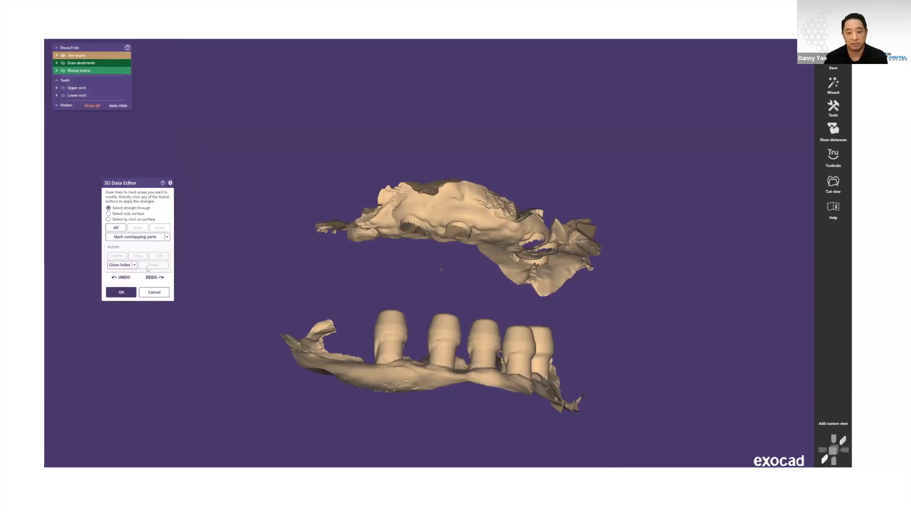
right_click_drag(456, 262, 457, 259)
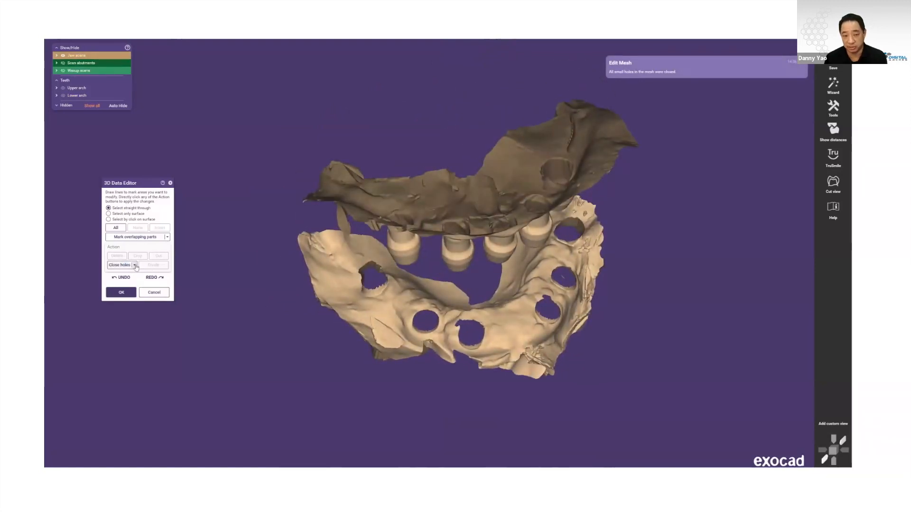
left_click(135, 266)
right_click_drag(331, 281, 345, 281)
left_click_drag(344, 281, 365, 298)
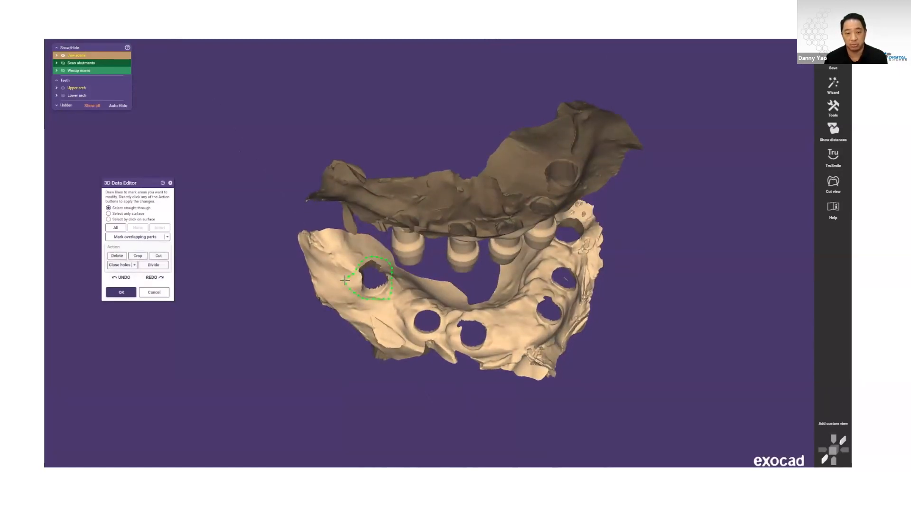
double_click(345, 280)
left_click(120, 264)
Outline the next four scan body holes along the upper jaw scan together, close them and accept the edits
mouse_move(390, 277)
right_mouse_down()
mouse_move(391, 298)
mouse_move(410, 304)
right_mouse_up()
left_click_drag(448, 351, 475, 366)
left_click_drag(560, 335, 578, 300)
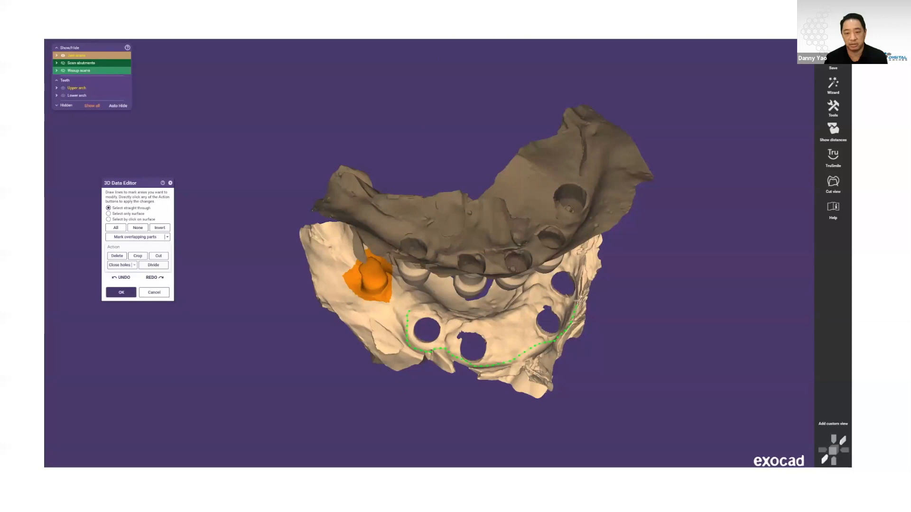
left_click_drag(475, 321, 410, 310)
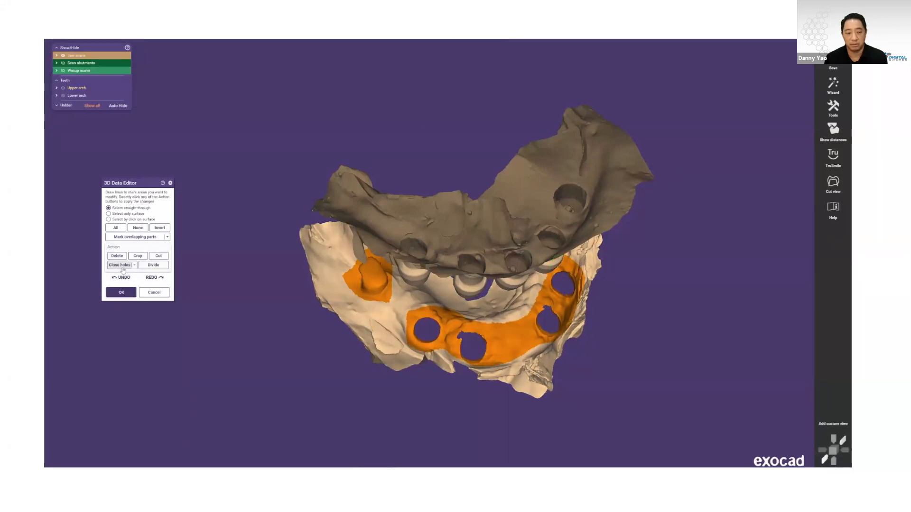
left_click(122, 269)
right_click_drag(389, 304, 394, 344)
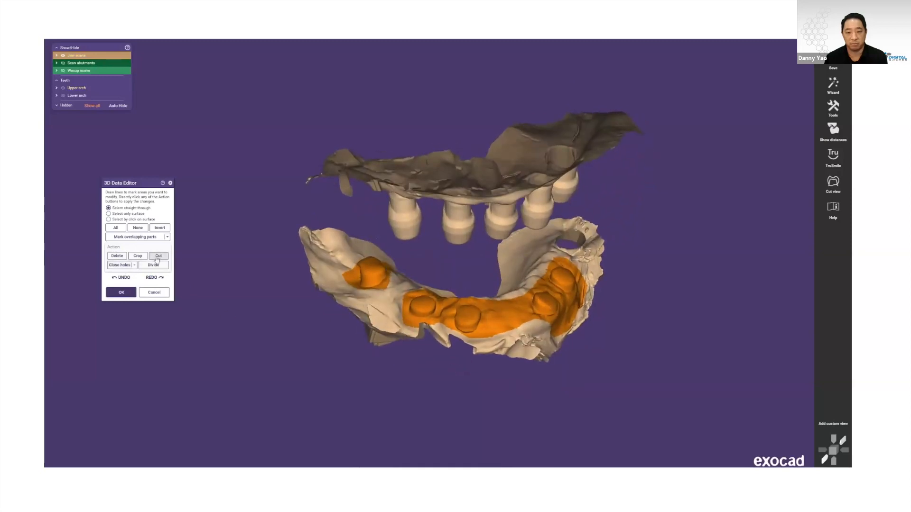
left_click(121, 292)
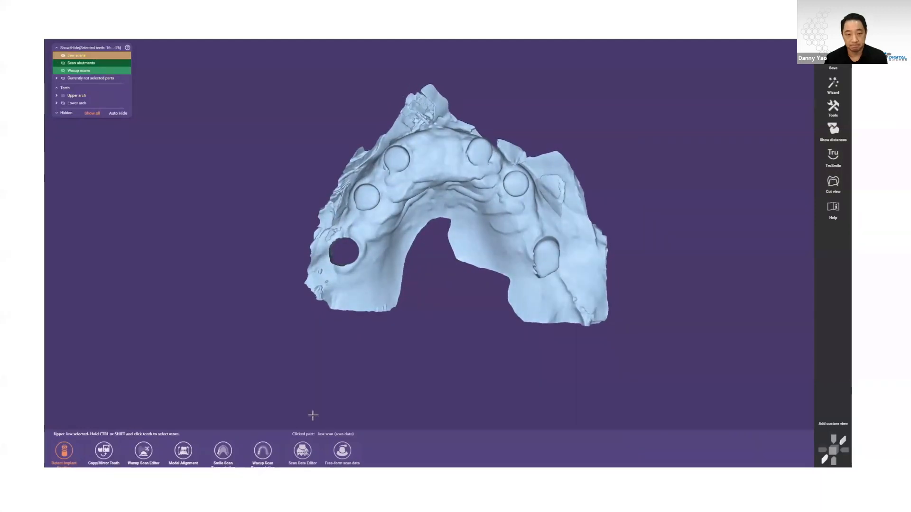
Reopen the upper jaw scan in the 3D Data Editor and isolate it by hiding the waxup scans, scan abutments and lower jaw scan
left_click(302, 450)
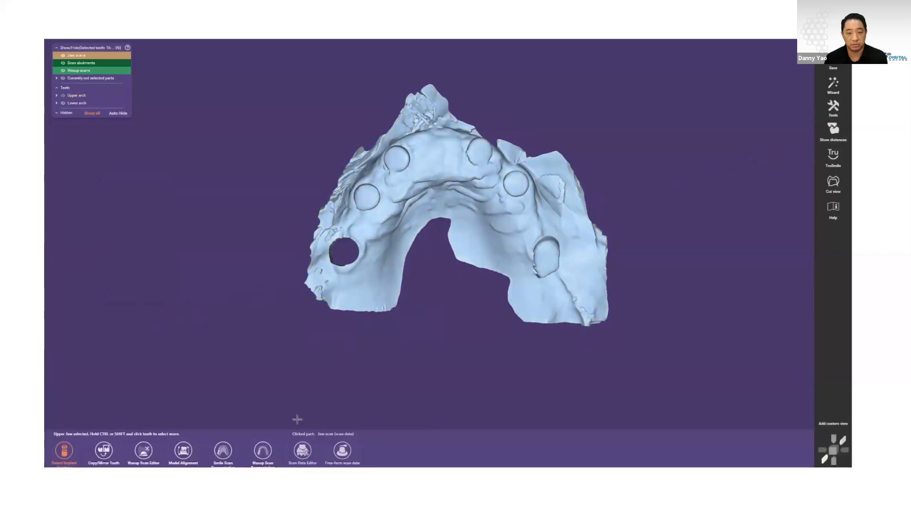
left_click(303, 450)
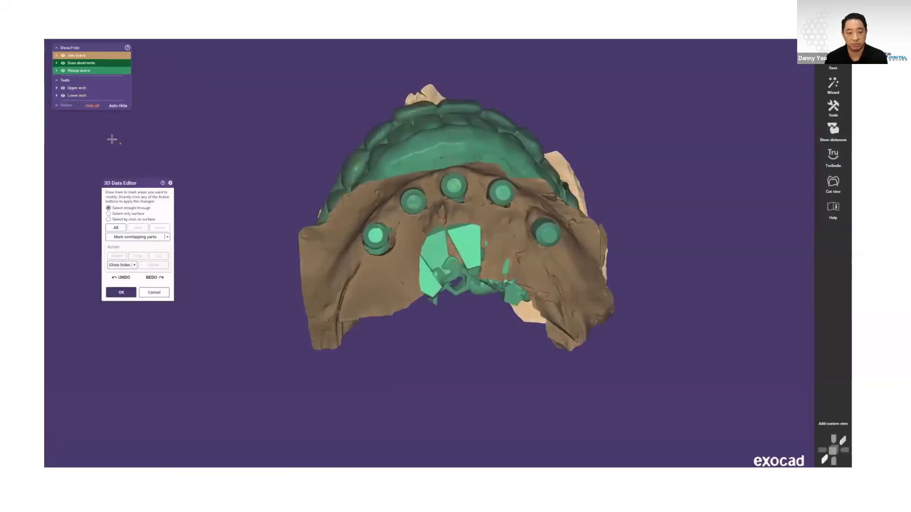
left_click(63, 70)
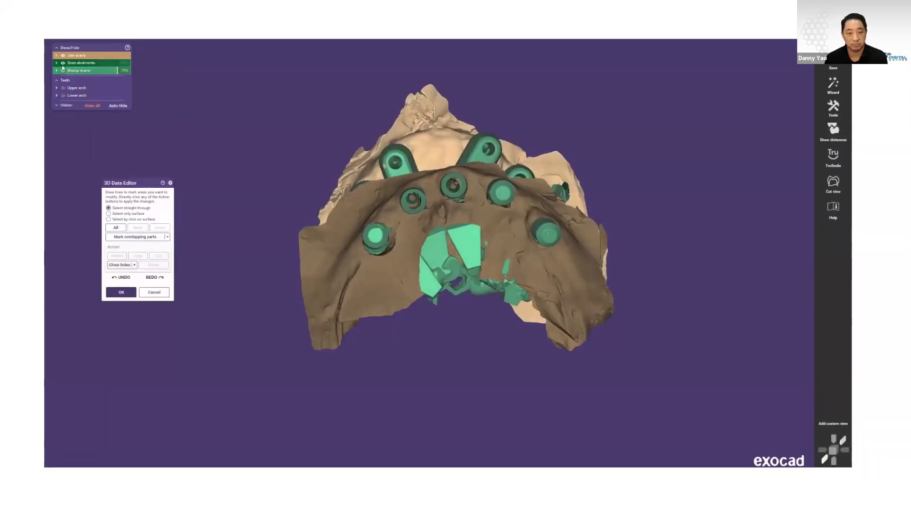
left_click(64, 64)
left_click(56, 55)
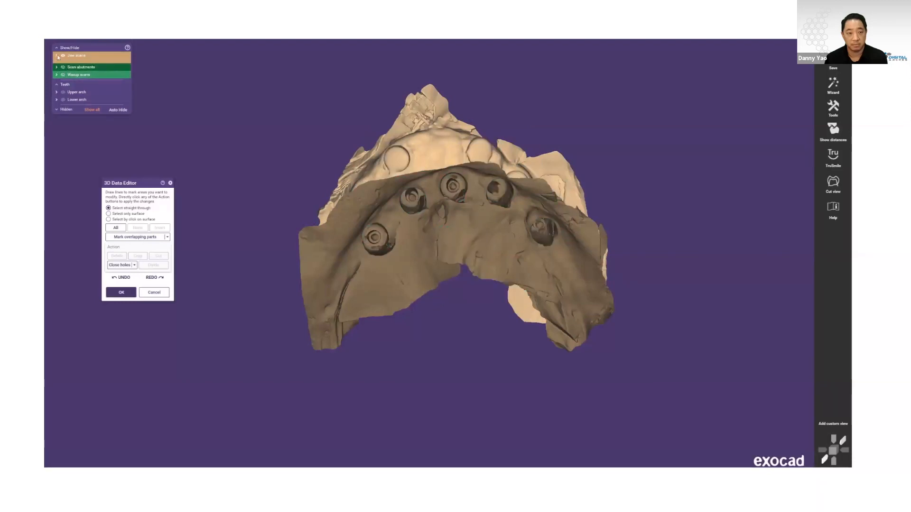
left_click(71, 63)
left_click(70, 63)
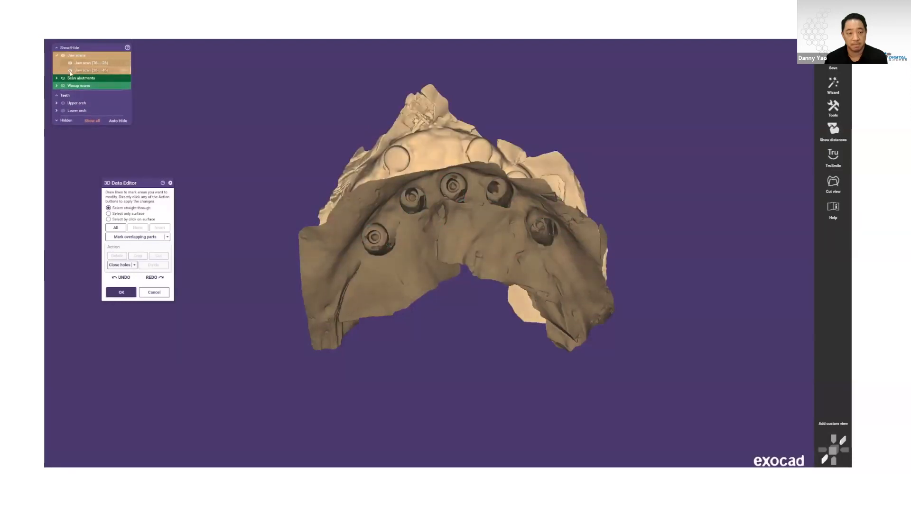
left_click(71, 70)
Outline the last open rear hole in the upper jaw scan, close it and accept the edit
mouse_move(350, 230)
left_mouse_down()
mouse_move(324, 243)
mouse_move(349, 231)
left_mouse_up()
left_click(120, 264)
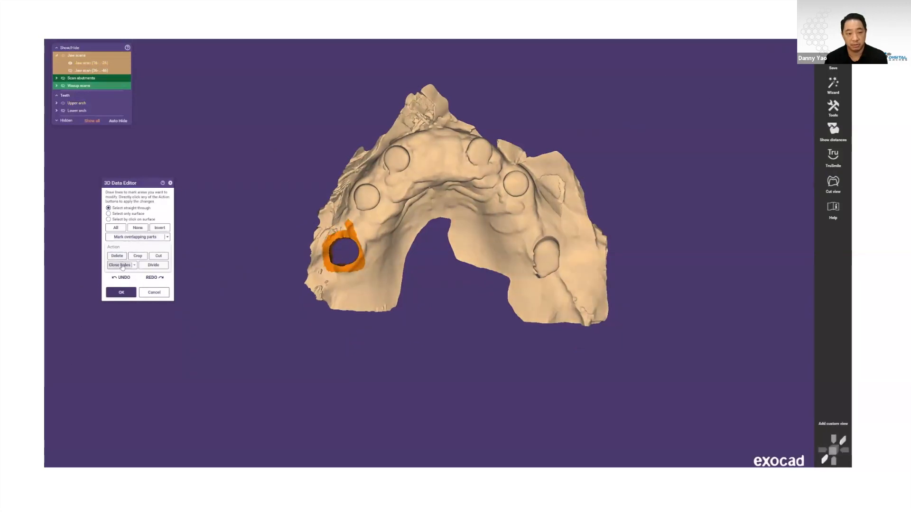
left_click(121, 291)
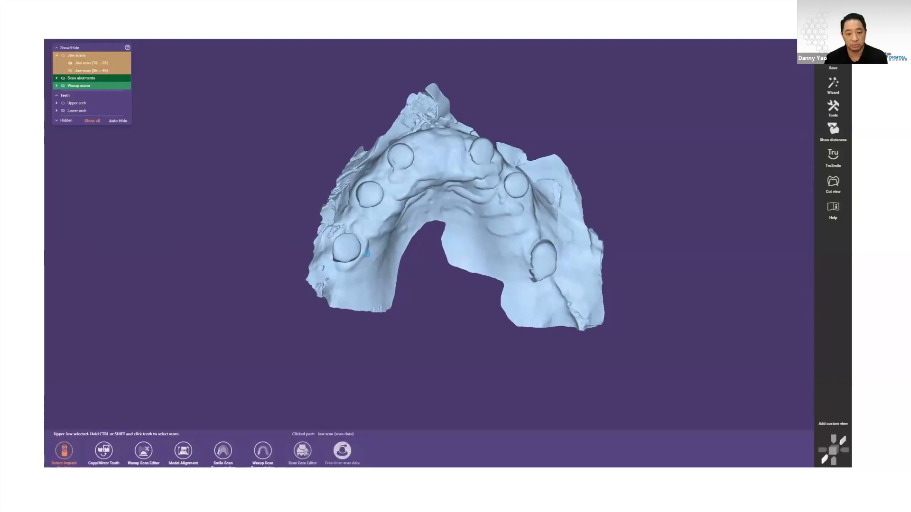
Smooth the filled scan body areas of the upper jaw scan with the free-form Smooth/Flatten tool at maximum strength and a larger brush
left_click(158, 210)
left_click_drag(140, 241, 170, 242)
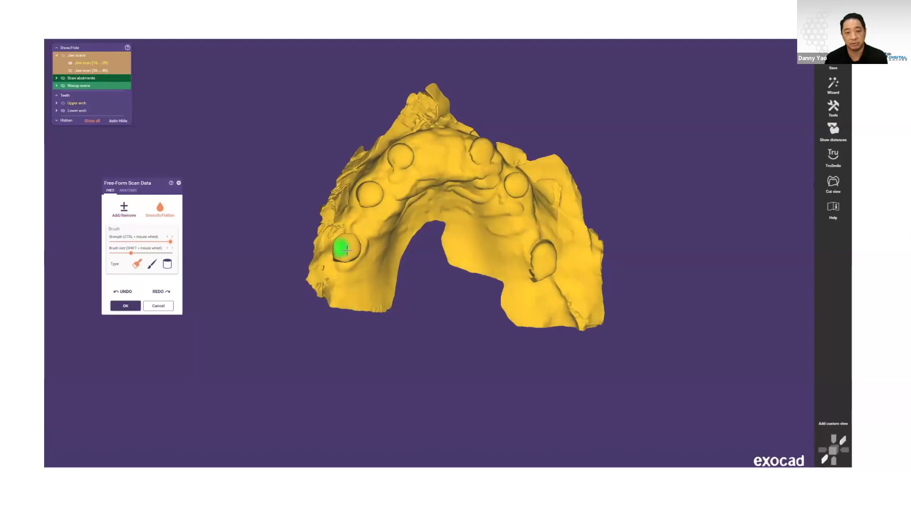
left_click(137, 253)
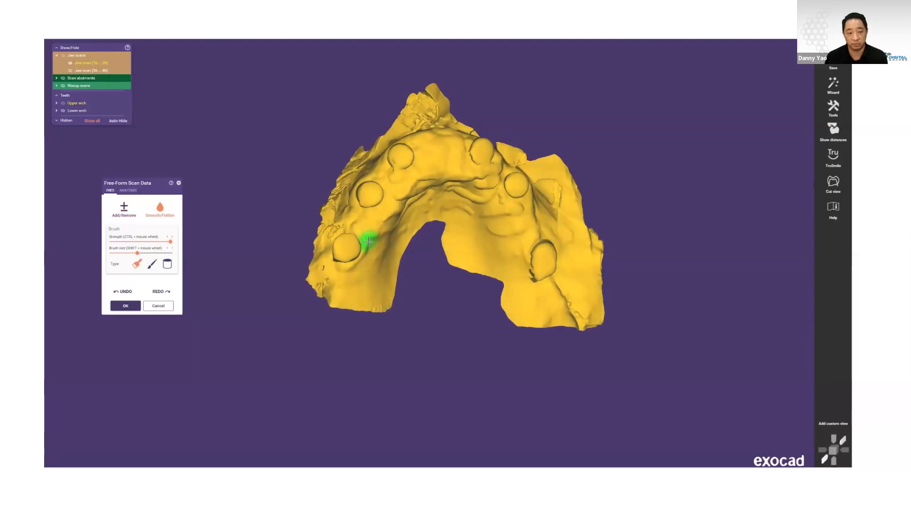
mouse_move(349, 243)
left_mouse_down()
mouse_move(344, 250)
mouse_move(348, 240)
left_mouse_up()
left_click_drag(372, 197, 383, 171)
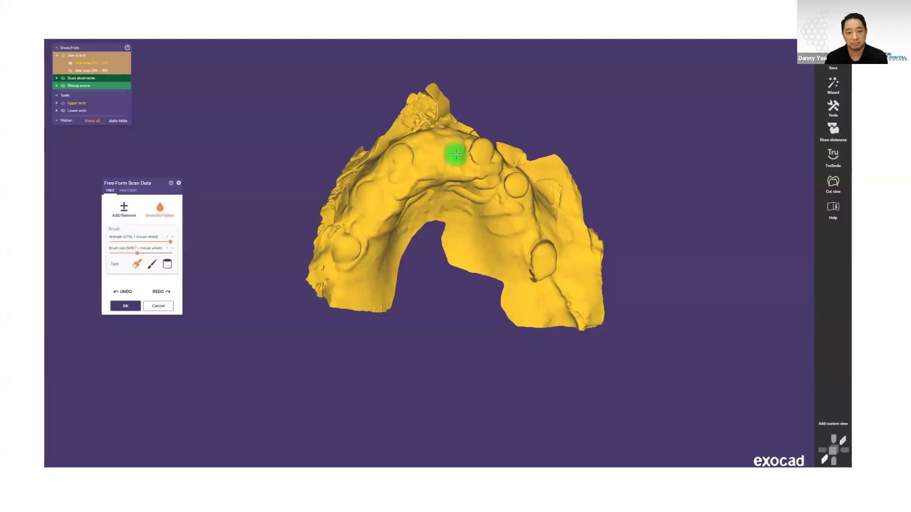
mouse_move(451, 157)
right_mouse_down()
mouse_move(428, 172)
mouse_move(427, 202)
mouse_move(548, 234)
mouse_move(539, 234)
right_mouse_up()
mouse_move(535, 217)
left_mouse_down()
mouse_move(528, 217)
mouse_move(542, 219)
left_mouse_up()
right_click_drag(538, 217, 152, 319)
left_click(128, 310)
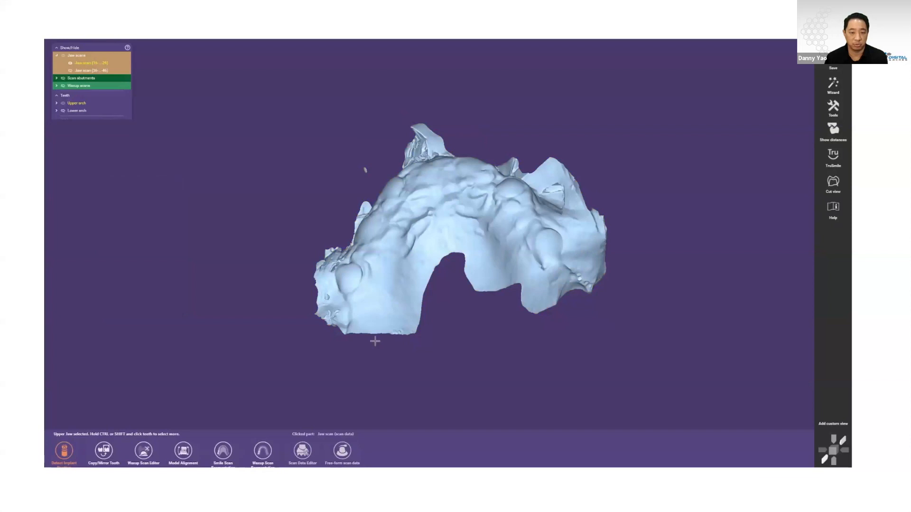
Reopen the 3D Data Editor and show only the lower jaw scan, hiding the scan abutments, waxup scans and upper jaw scan
left_click(302, 450)
right_click_drag(475, 250, 492, 133)
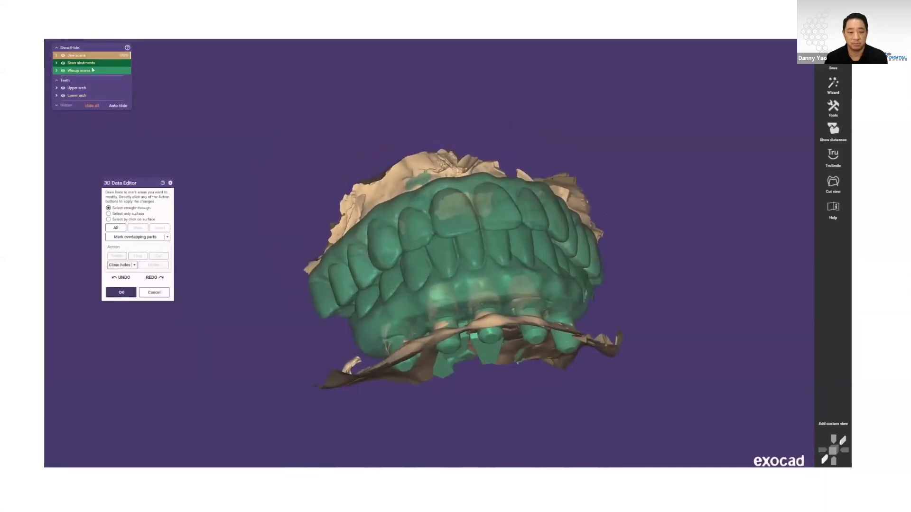
left_click(63, 63)
left_click(63, 70)
right_click_drag(463, 246, 471, 288)
left_click(407, 256)
left_click(425, 255)
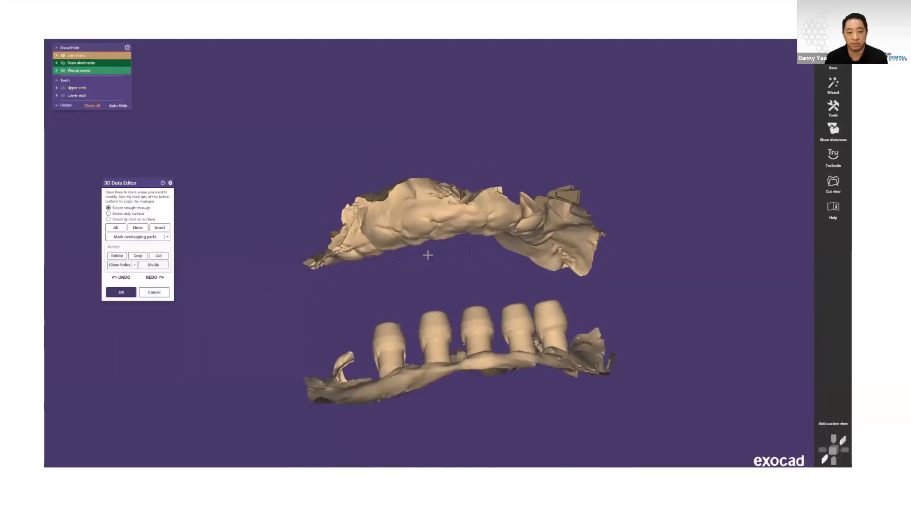
right_click_drag(484, 265, 468, 296)
right_click_drag(325, 302, 346, 308)
left_click(64, 56)
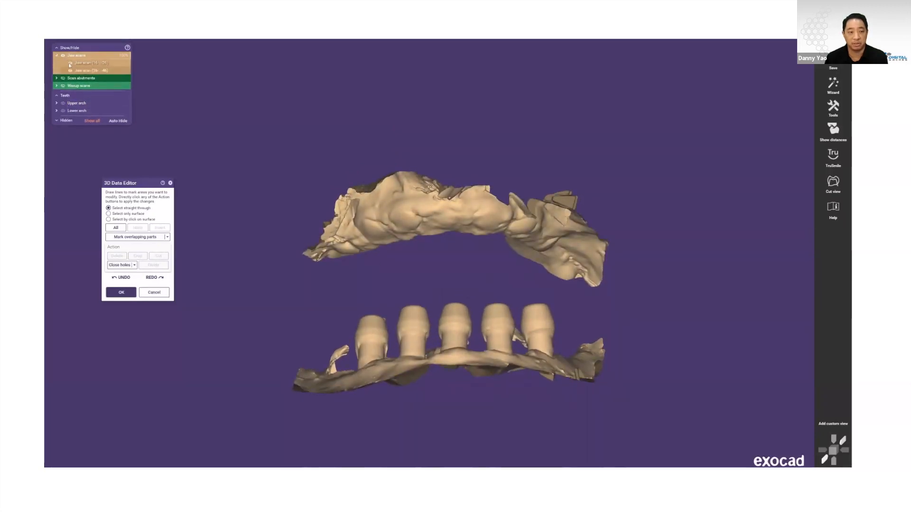
left_click(70, 62)
Try to outline the row of five scan bodies on the lower jaw scan just above the gum line
left_click(346, 304)
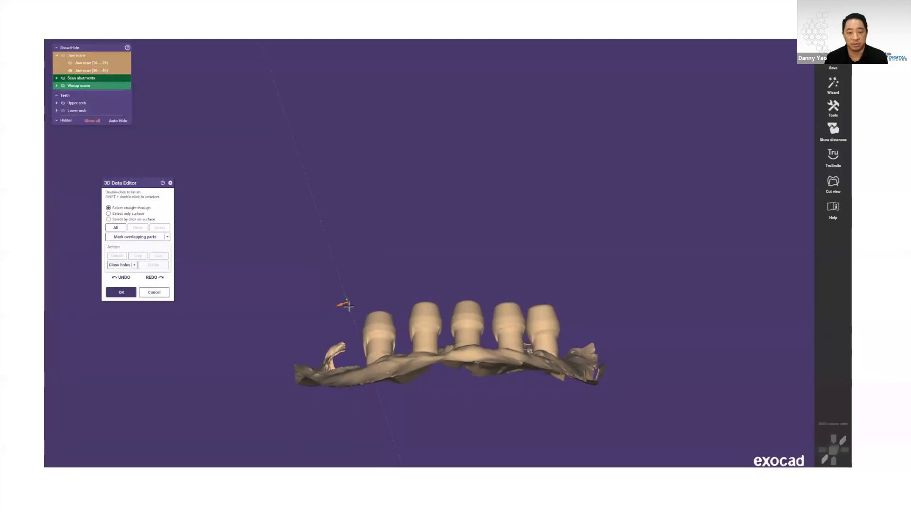
left_click(359, 362)
left_click(377, 351)
left_click(398, 347)
left_click(420, 344)
left_click(445, 340)
left_click(475, 339)
left_click(497, 340)
left_click(507, 342)
left_click(524, 343)
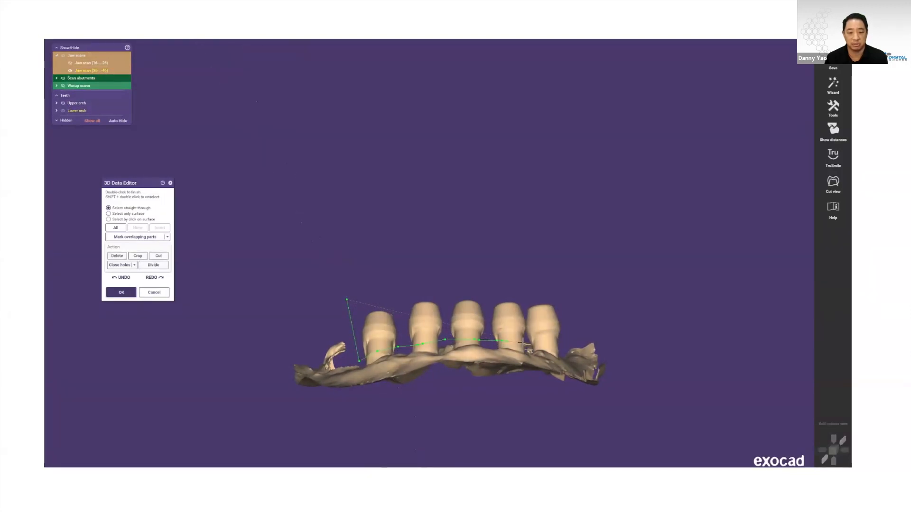
left_click(533, 345)
left_click(561, 346)
double_click(346, 301)
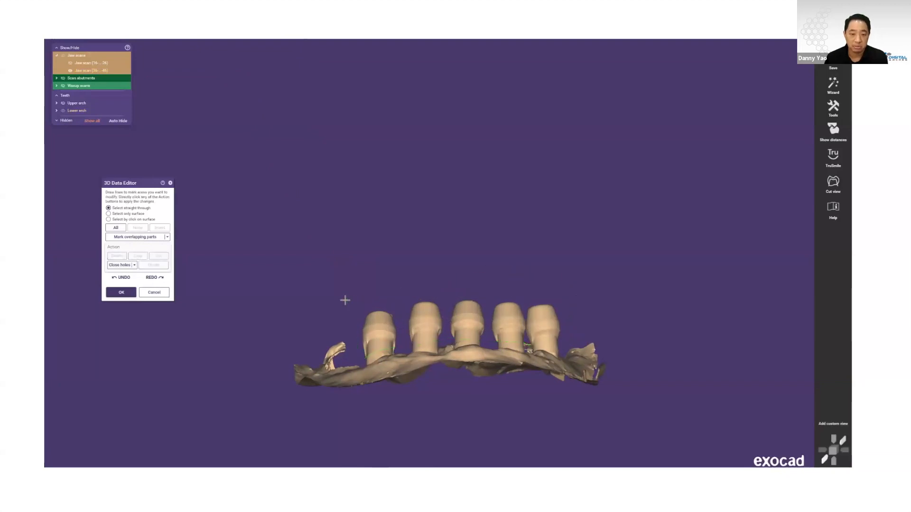
mouse_move(656, 419)
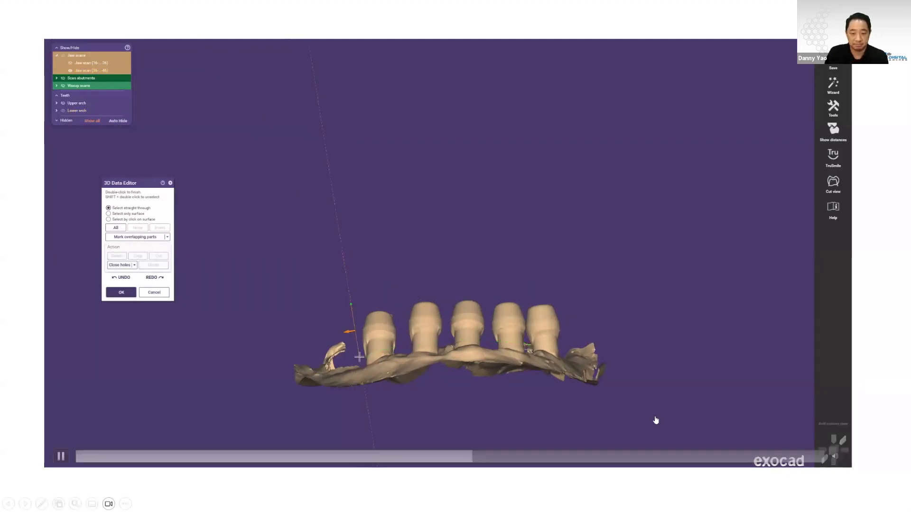
left_click(474, 464)
left_click_drag(474, 463, 486, 463)
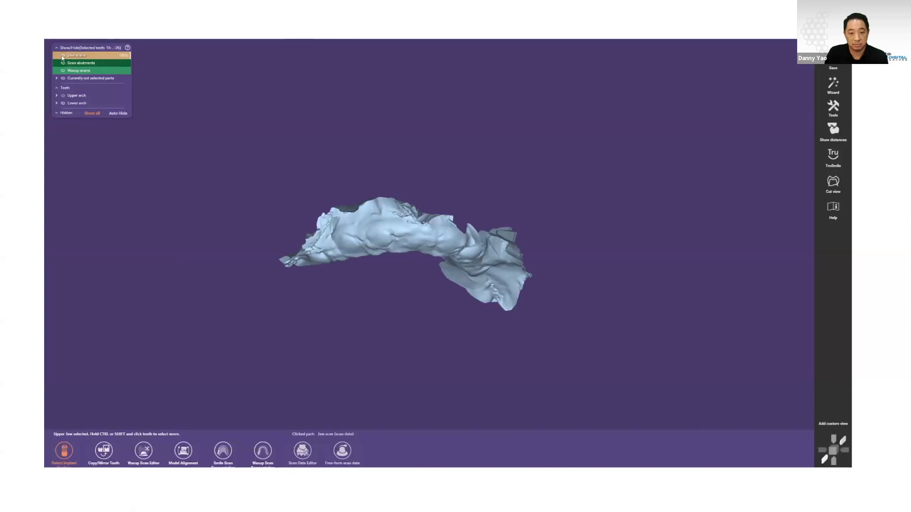
left_click(493, 457)
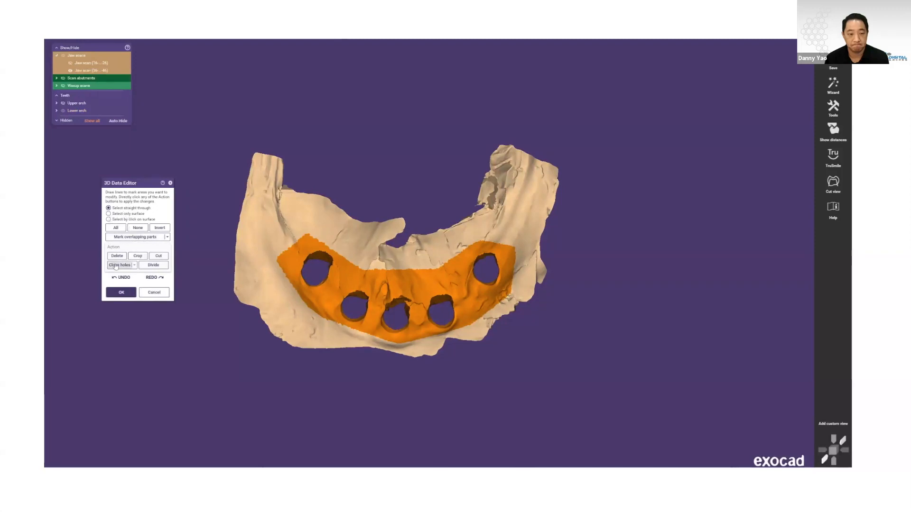
Close the five scan body holes within the marked area of the lower jaw scan and accept the edit
left_click(116, 266)
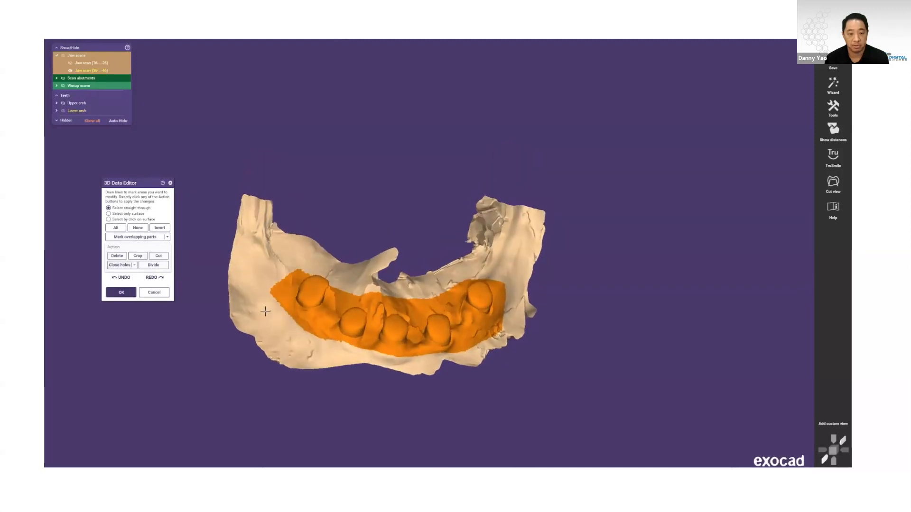
left_click(121, 293)
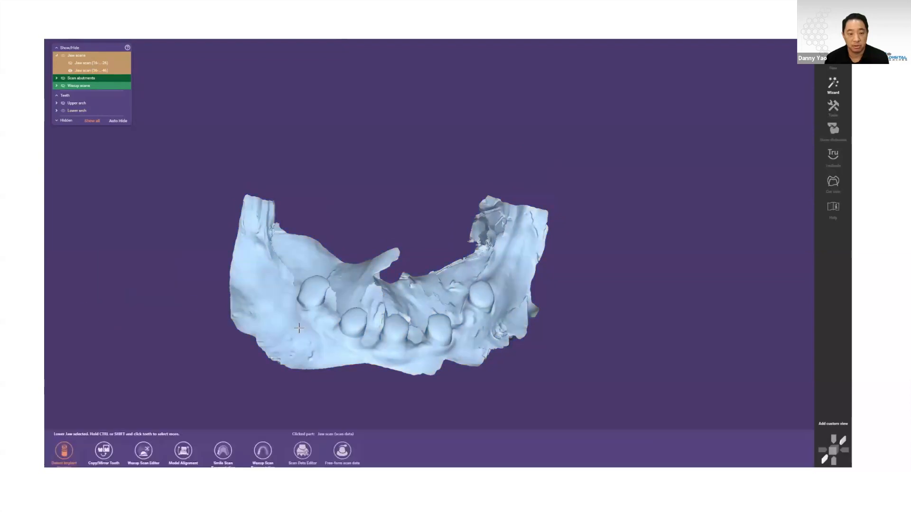
Smooth the filled scan body areas of the lower jaw scan with the free-form Smooth/Flatten tool at maximum strength and accept
right_click_drag(325, 309, 343, 334)
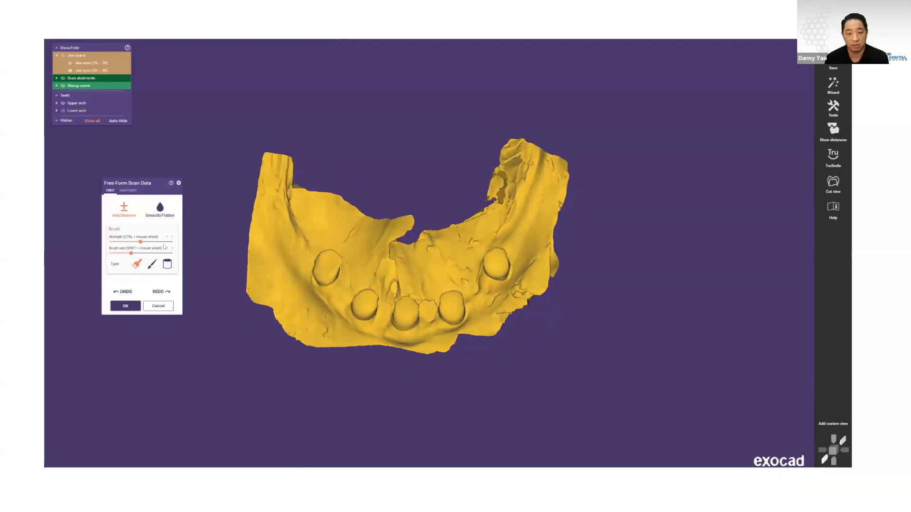
left_click_drag(158, 242, 199, 238)
left_click(166, 211)
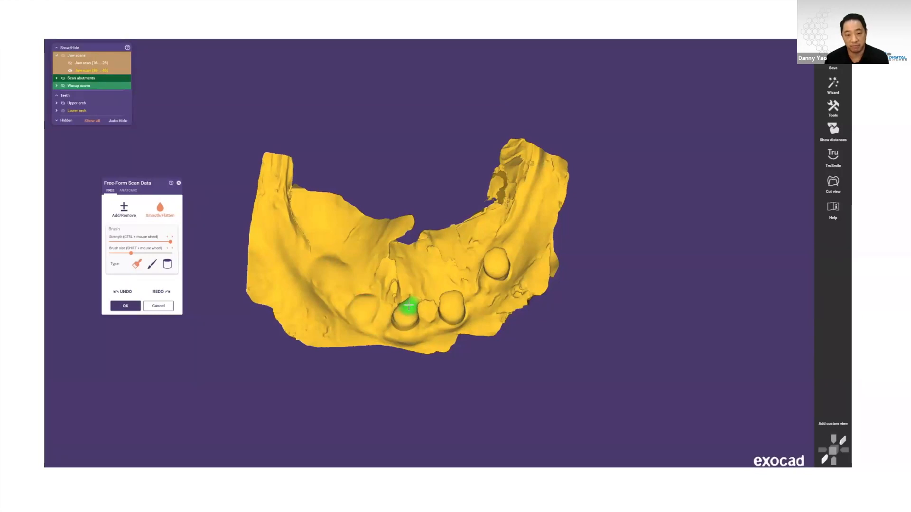
mouse_move(402, 326)
right_mouse_down()
mouse_move(430, 253)
mouse_move(494, 241)
right_mouse_up()
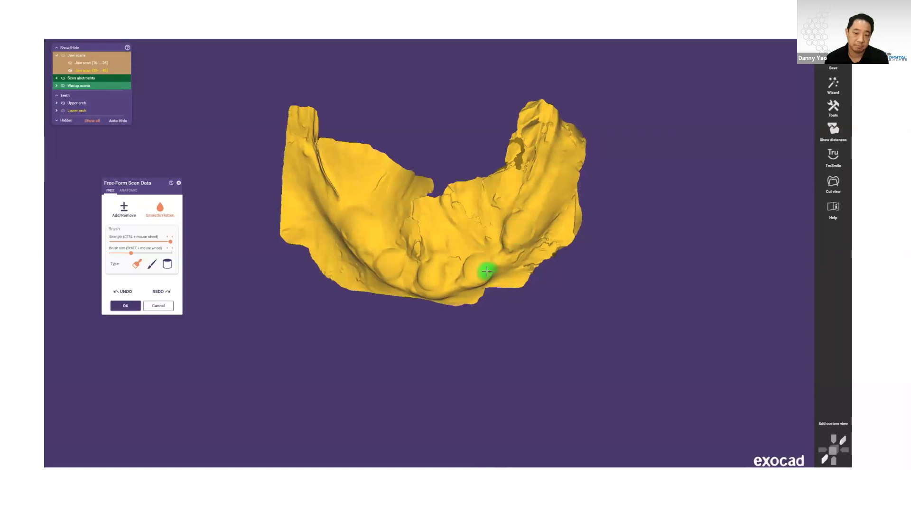
right_click_drag(487, 272, 492, 297)
scroll(492, 297, "down", 3)
left_click(127, 306)
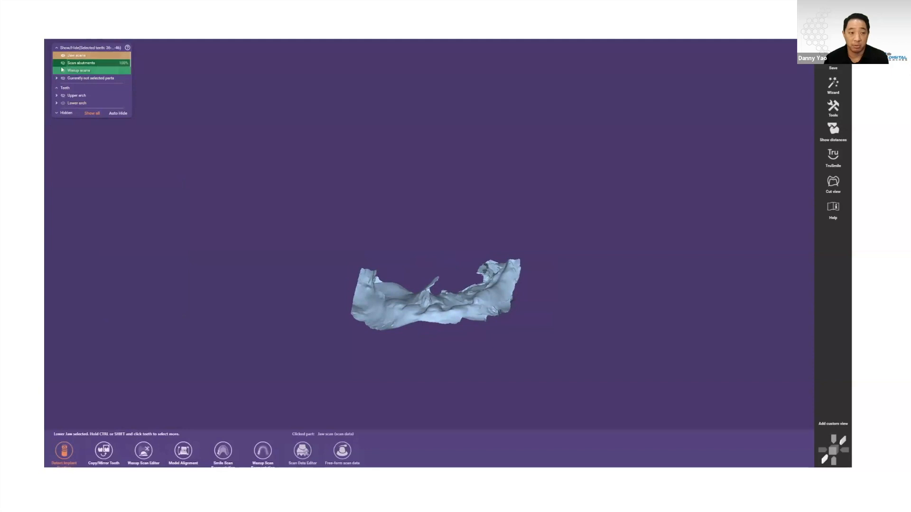
Return to the wizard's implant position detection and display the upper and lower jaw scans together without scan abutments or waxups
left_click(832, 87)
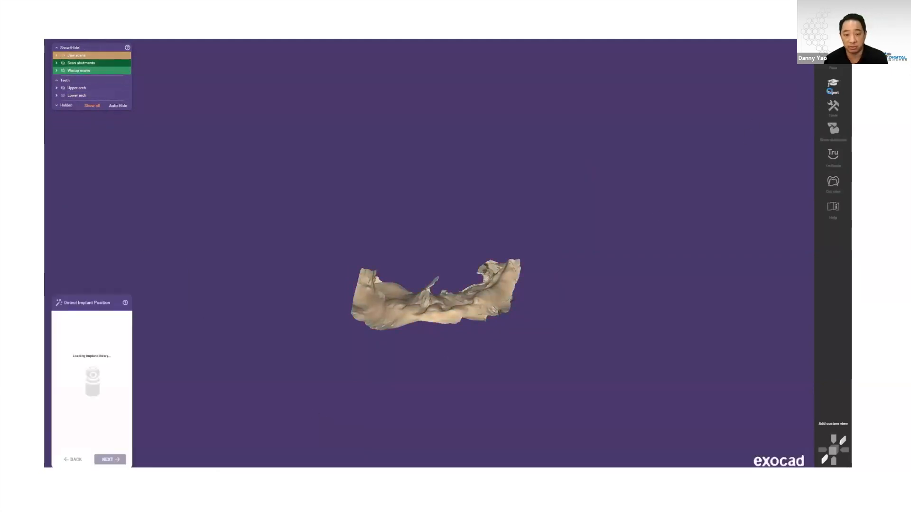
left_click(62, 63)
left_click(63, 56)
left_click(63, 56)
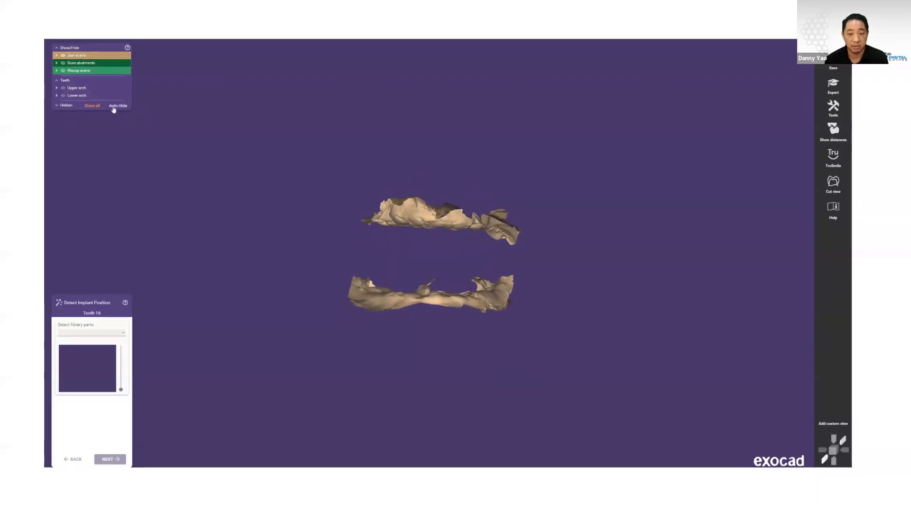
Show the waxup scans together with the jaw scans and set the waxup scans' opacity to 79%
left_click(63, 63)
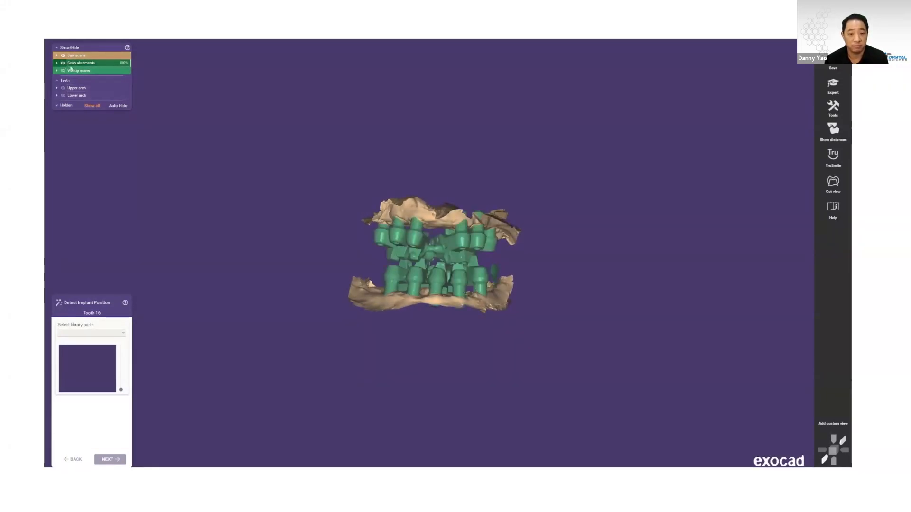
left_click(63, 71)
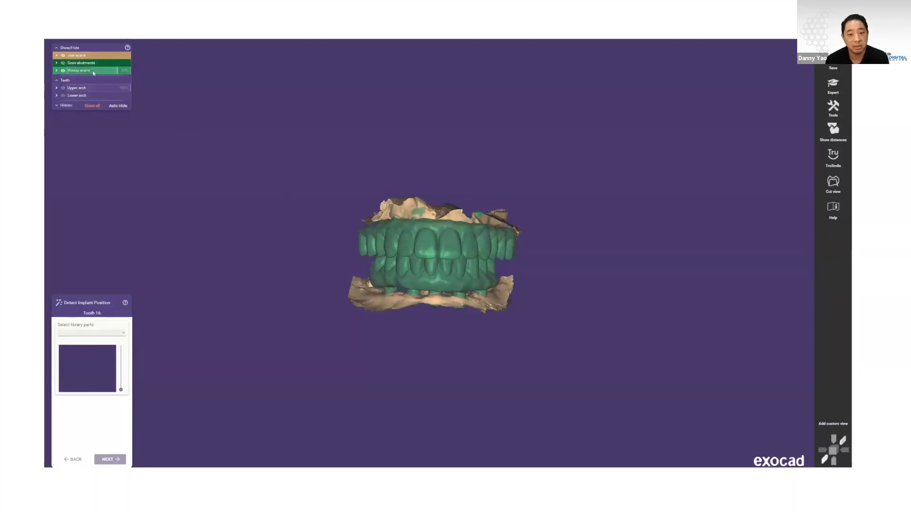
left_click_drag(94, 73, 157, 75)
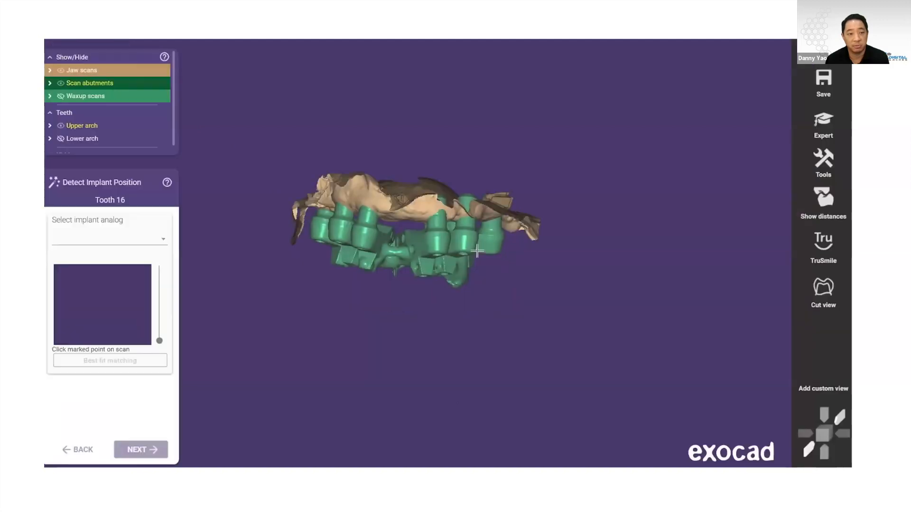
Leave the implant detection wizard and switch to expert mode
right_click_drag(416, 293, 409, 254)
left_click(812, 128)
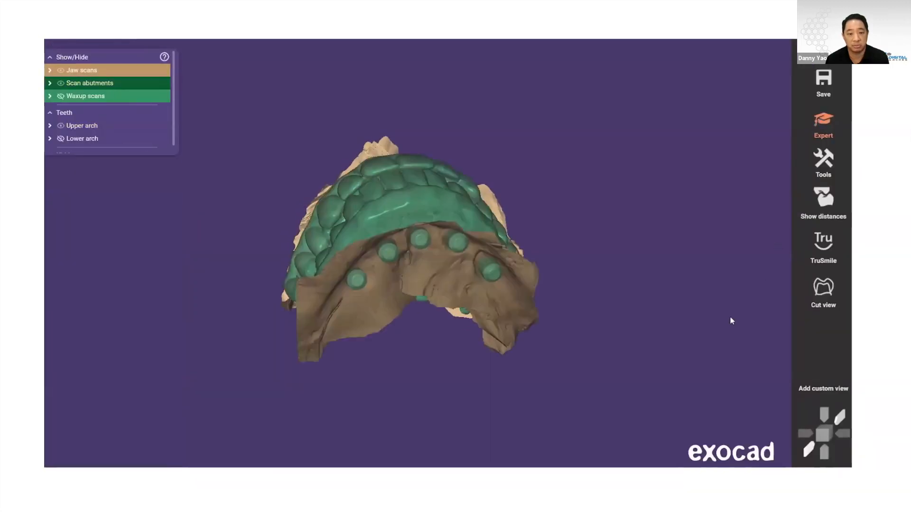
left_click(824, 166)
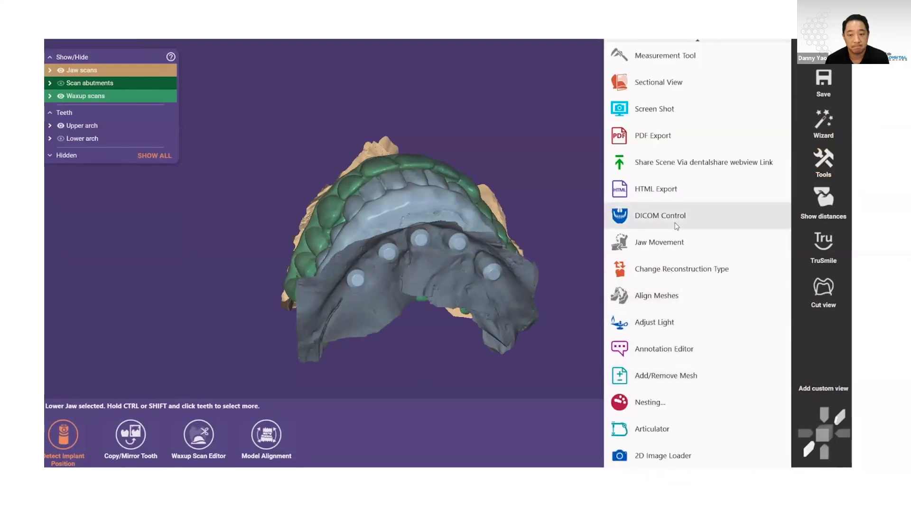
left_click(346, 271)
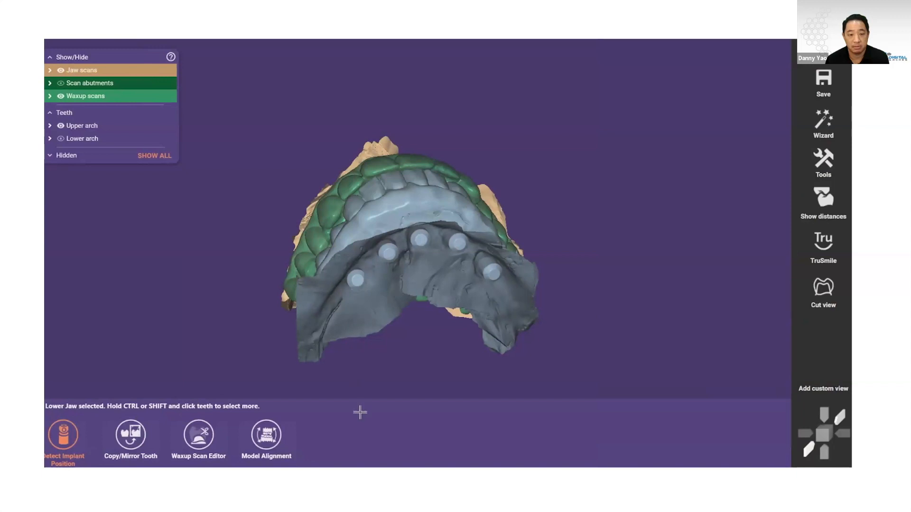
right_click(371, 398)
right_click(317, 290)
right_click(309, 269)
left_click(609, 280)
Select the lower jaw scan and open it in the Scan Data Editor
right_click_drag(432, 256, 427, 370)
scroll(352, 125, "up", 3)
right_click_drag(352, 124, 370, 236)
scroll(380, 236, "down", 3)
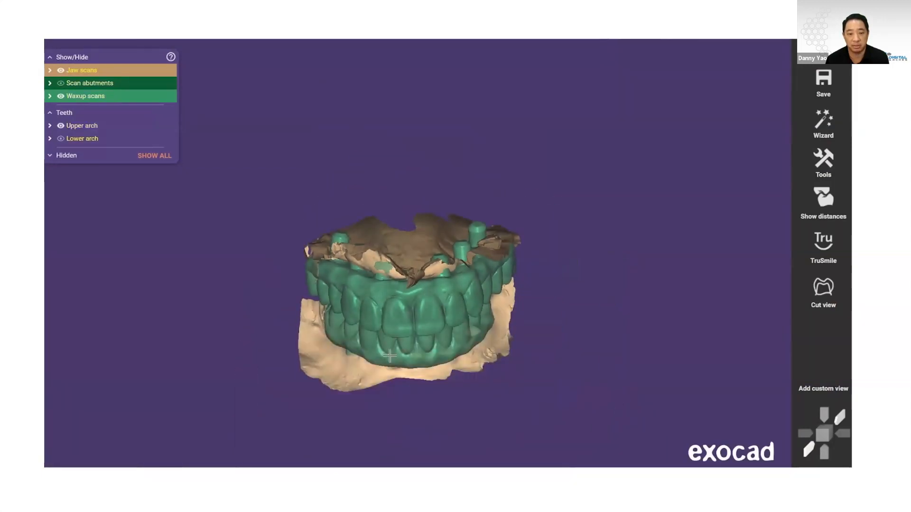
scroll(389, 357, "up", 3)
left_click(383, 327)
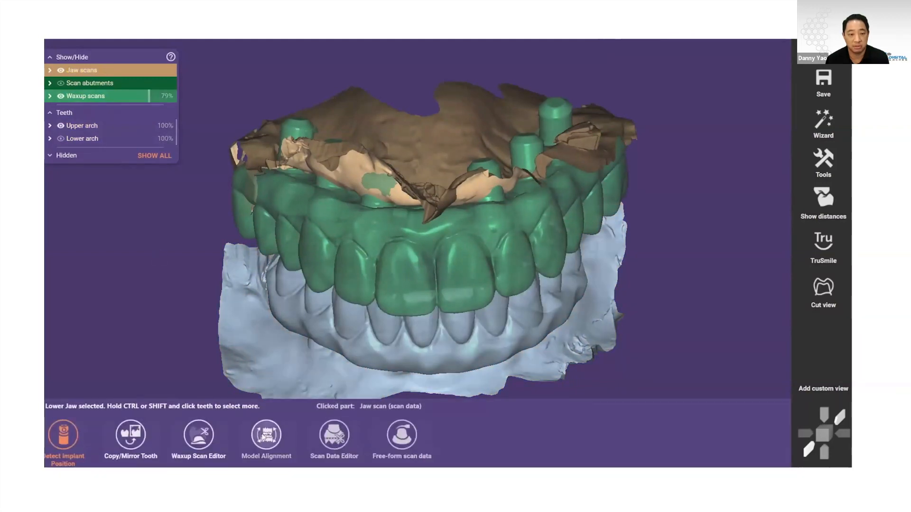
left_click(334, 436)
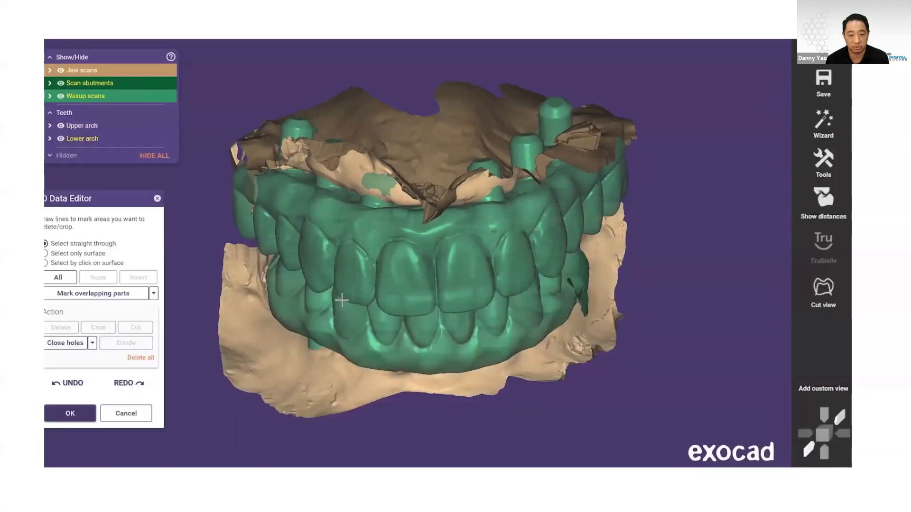
Isolate the lower jaw scan by hiding the waxup scans, the scan abutments and the upper jaw scan
right_click_drag(341, 300, 338, 311)
left_click(61, 95)
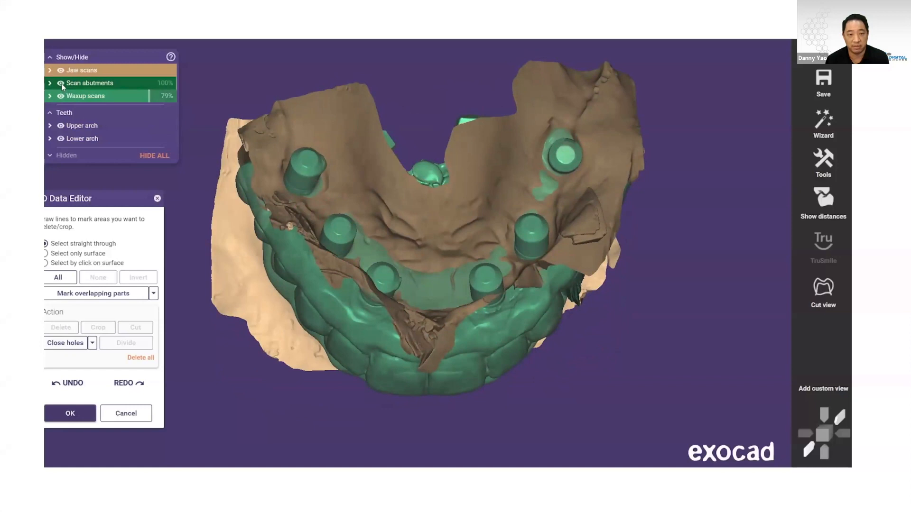
left_click(61, 83)
left_click(50, 70)
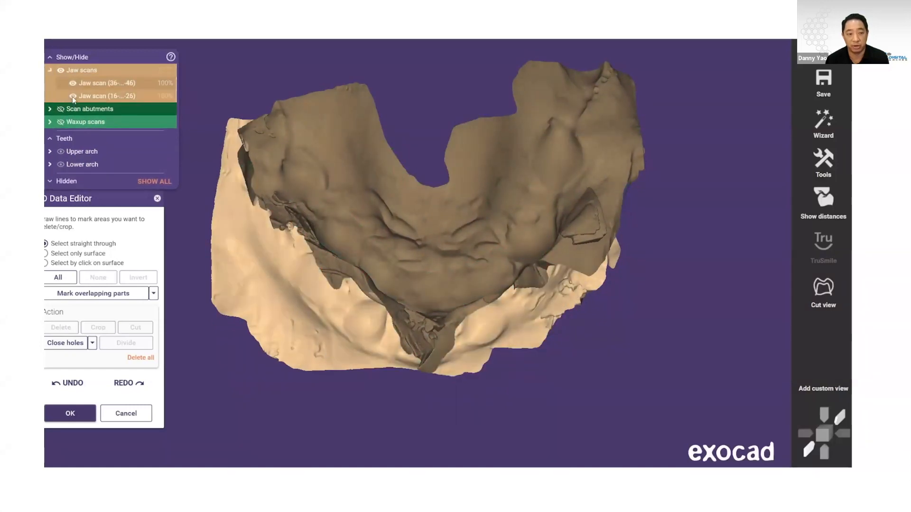
left_click(72, 95)
right_click_drag(303, 288, 303, 279)
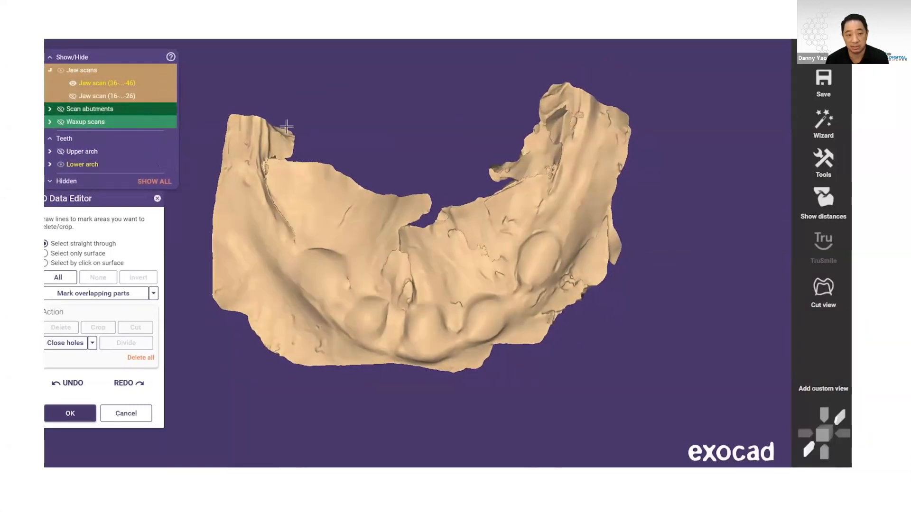
Outline the excess surface along the lingual side of the lower jaw scan and delete it
left_click(287, 109)
left_click(291, 157)
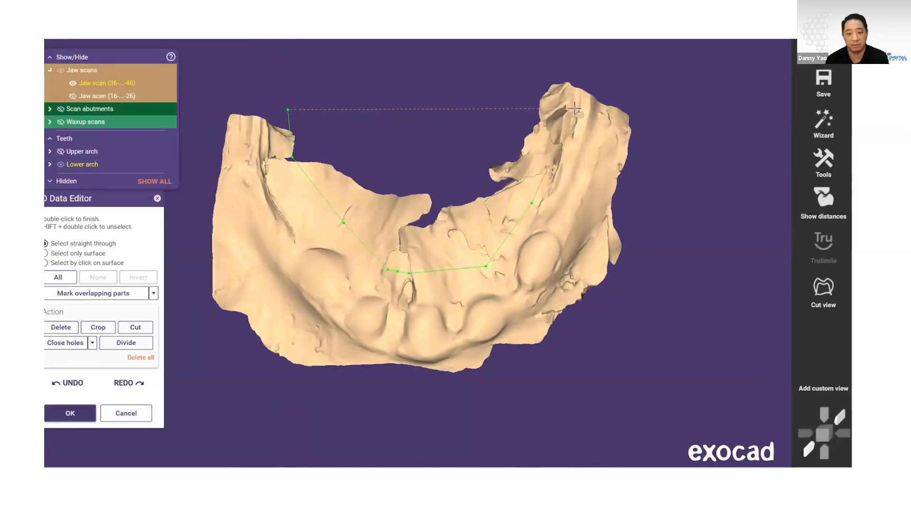
left_click(554, 44)
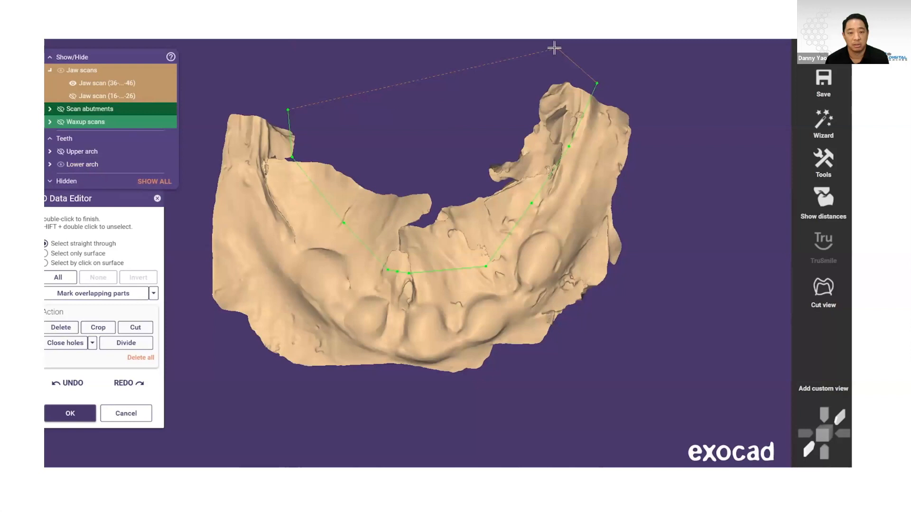
double_click(289, 109)
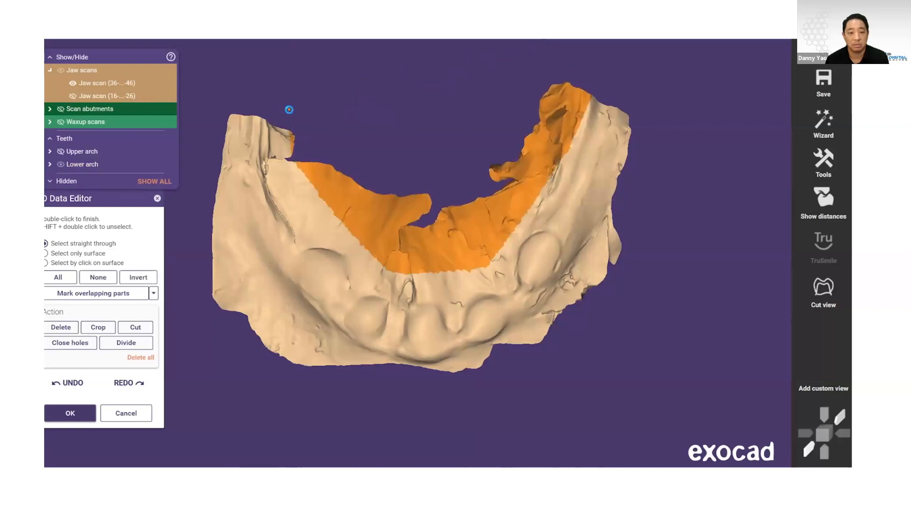
key("Delete")
Outline the excess surface along the outer, vestibular border of the lower jaw scan and delete it
left_click(229, 106)
left_click(231, 207)
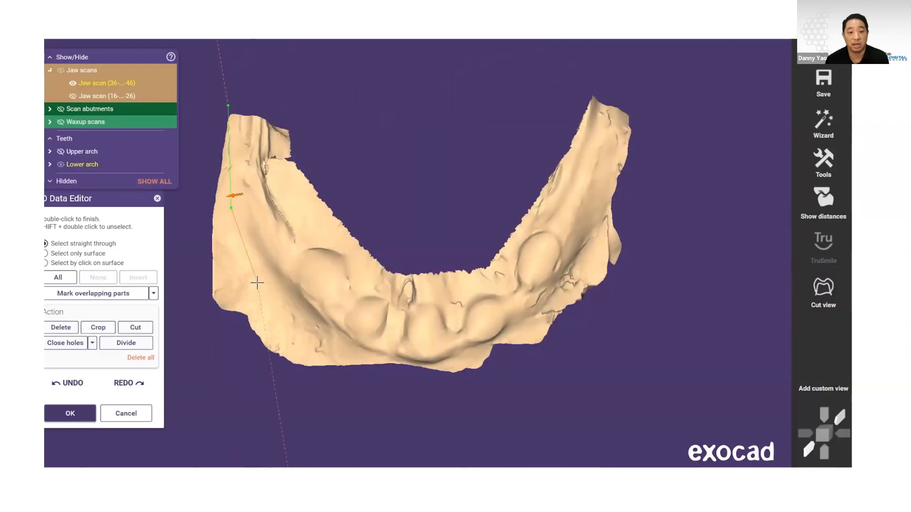
left_click(498, 362)
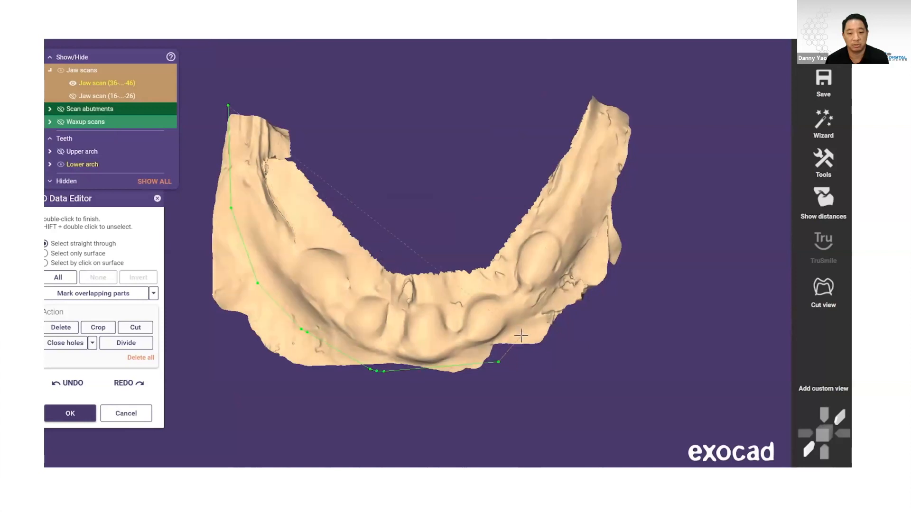
left_click(606, 246)
left_click(651, 197)
left_click_drag(620, 397, 589, 411)
left_click_drag(305, 435, 283, 416)
double_click(227, 104)
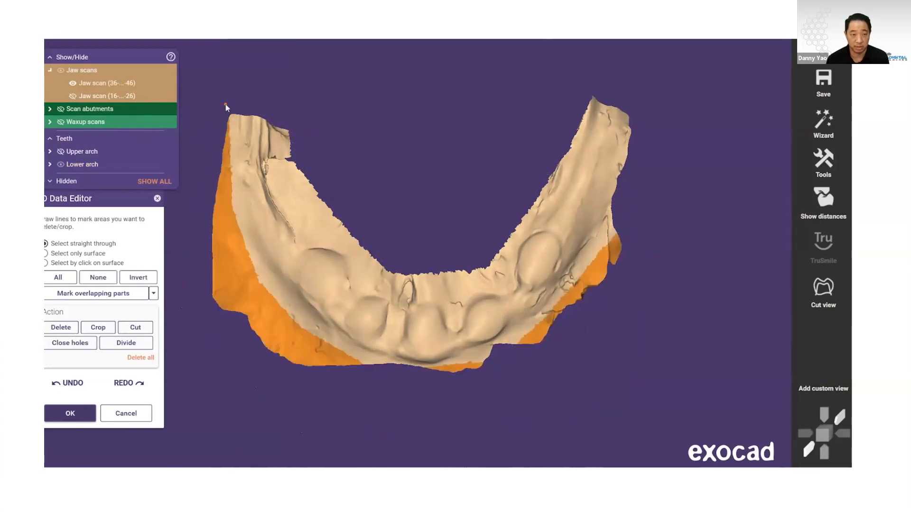
key("Delete")
Mark and delete the upward-protruding flap near one posterior end of the lower jaw scan, and accept the edit
right_click_drag(369, 273, 370, 288)
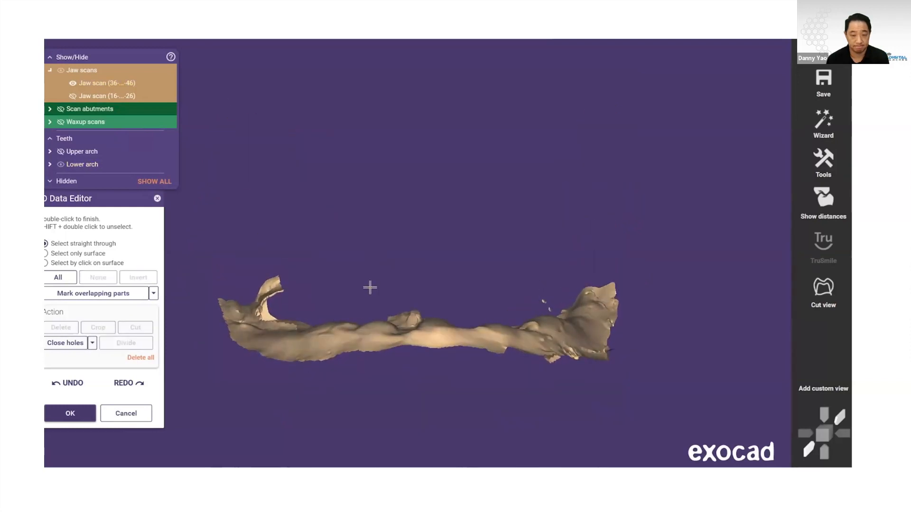
left_click(225, 254)
left_click(245, 309)
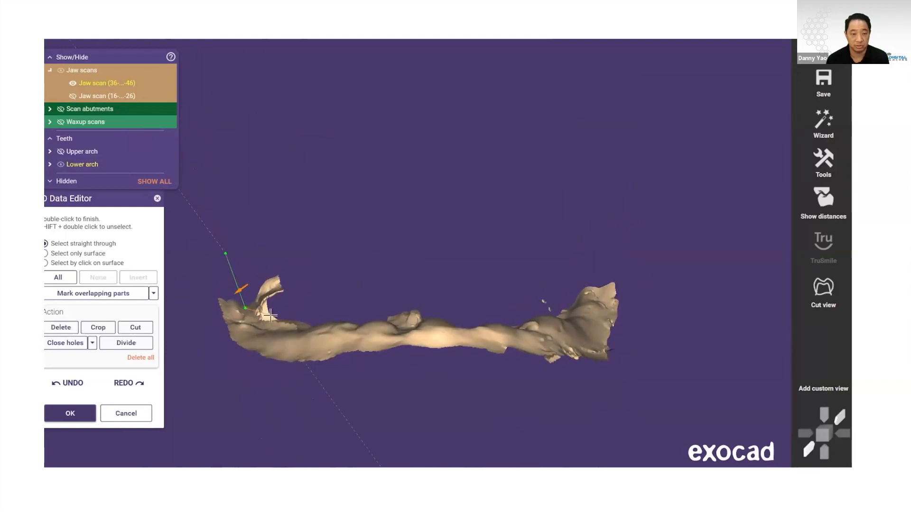
left_click_drag(281, 315, 306, 310)
left_click(329, 263)
double_click(232, 255)
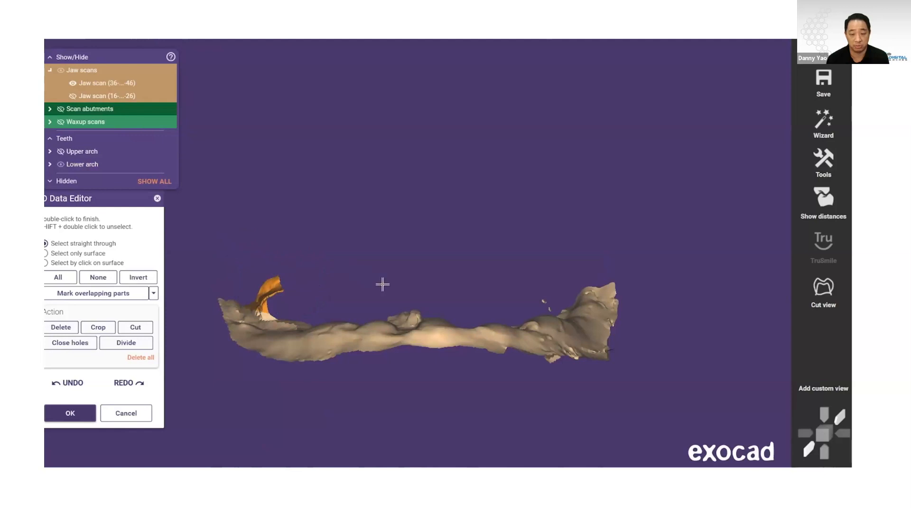
key("Delete")
right_click_drag(382, 284, 171, 335)
left_click(70, 414)
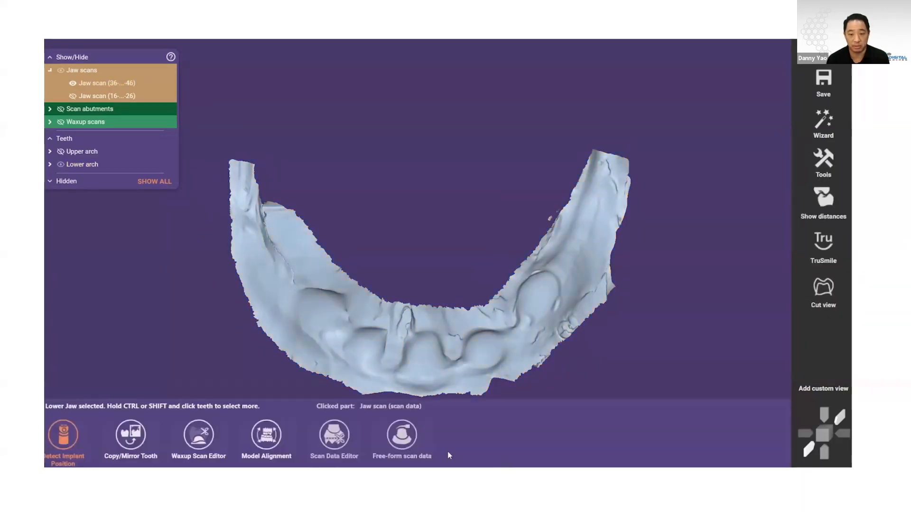
Smooth the long crease at the posterior of the lower jaw scan with free-form Smooth/Flatten at maximum strength and a smaller brush, and accept
left_click(389, 446)
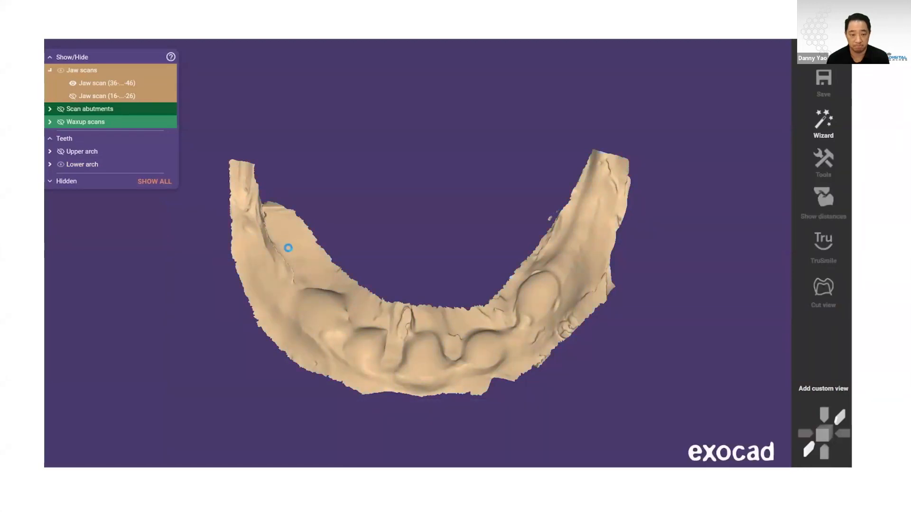
right_click_drag(286, 269, 306, 255)
scroll(306, 256, "up", 5)
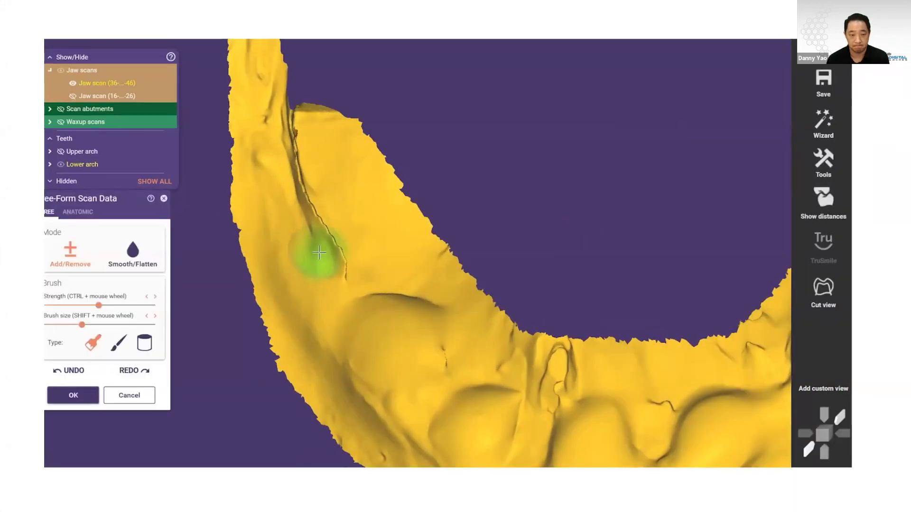
left_click(133, 252)
left_click_drag(103, 306, 234, 302)
left_click(66, 325)
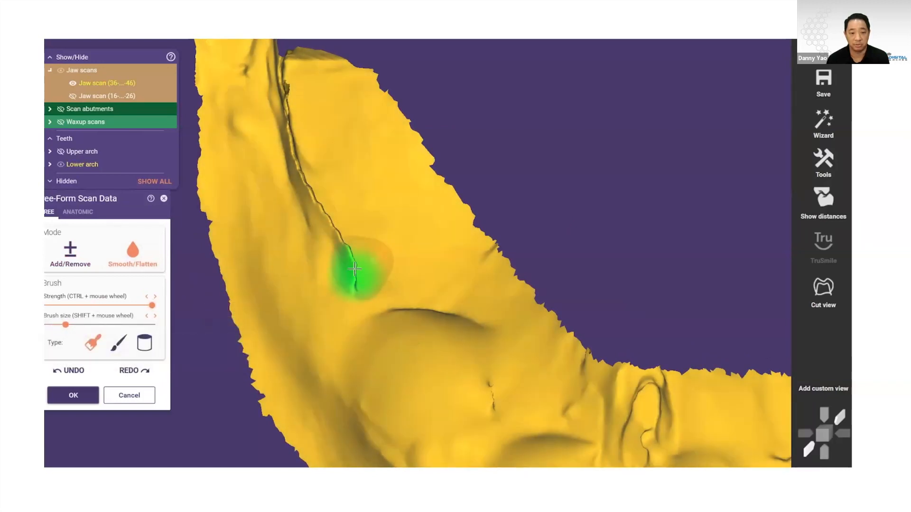
scroll(353, 268, "down", 2)
mouse_move(346, 265)
left_mouse_down()
mouse_move(316, 218)
mouse_move(300, 112)
left_mouse_up()
scroll(349, 223, "down", 4)
right_click_drag(414, 272, 682, 321)
left_click(66, 390)
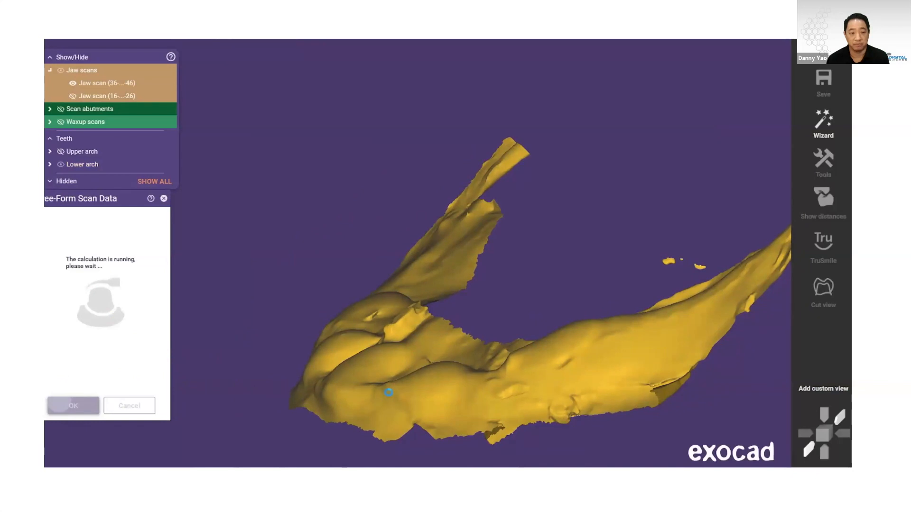
Reopen the lower jaw scan in the Scan Data Editor and delete the loose fragments floating beside its posterior ridge
left_click(334, 435)
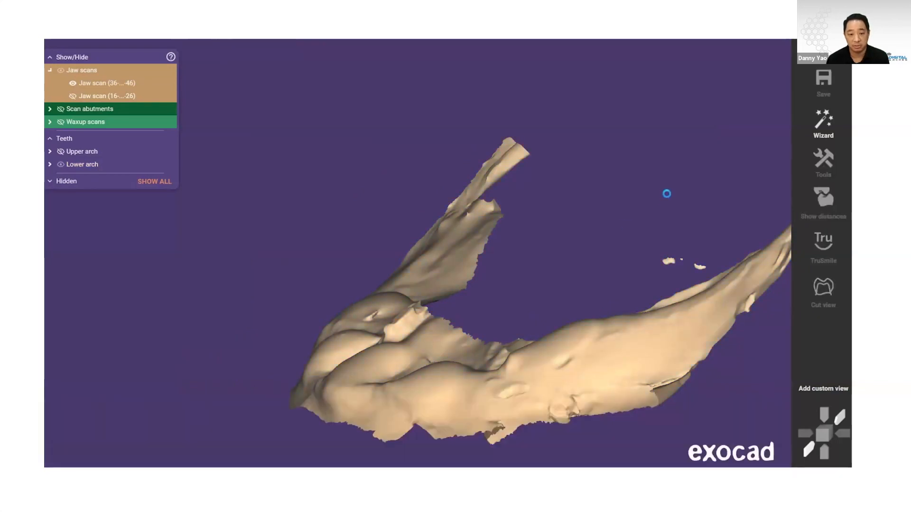
left_click_drag(685, 237, 661, 289)
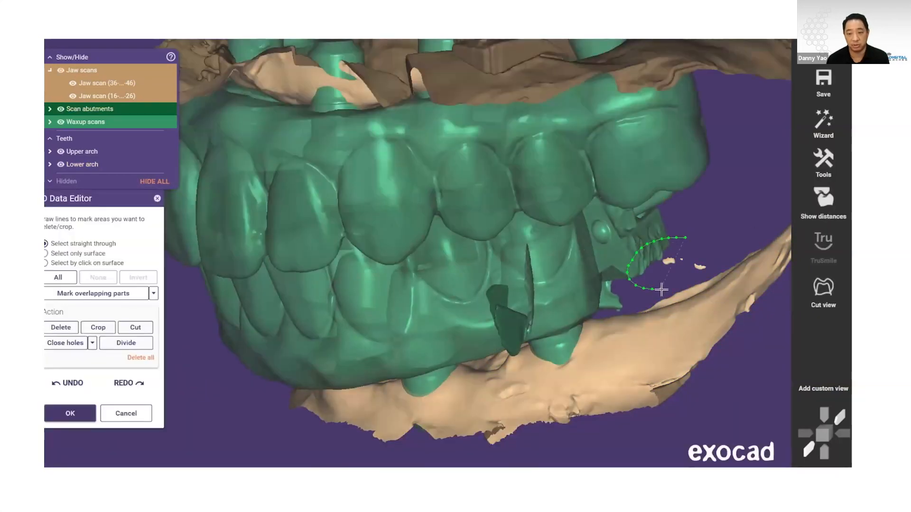
double_click(695, 237)
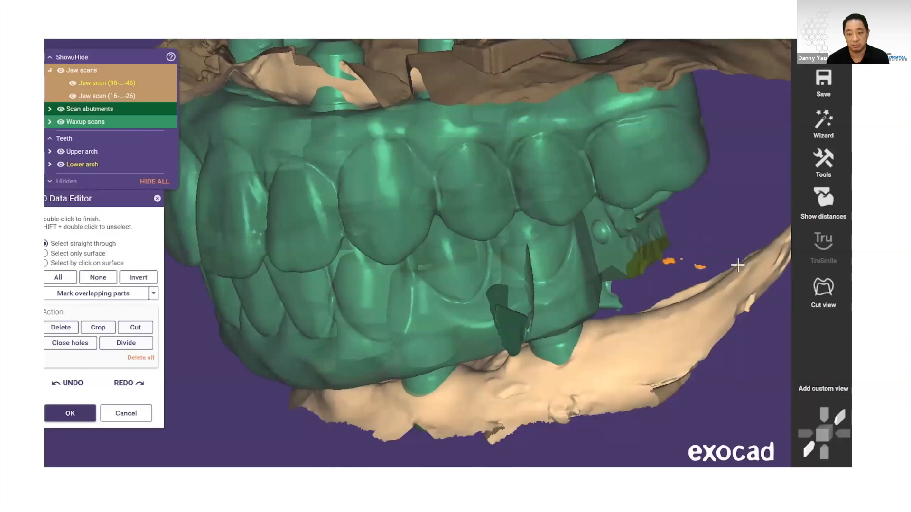
key("Delete")
Hide the scan abutments and waxup scans, check the trimmed lower jaw scan and accept the edit
right_click_drag(603, 338, 598, 345)
left_click(61, 109)
left_click(61, 121)
right_click_drag(397, 235, 336, 301)
scroll(337, 301, "down", 3)
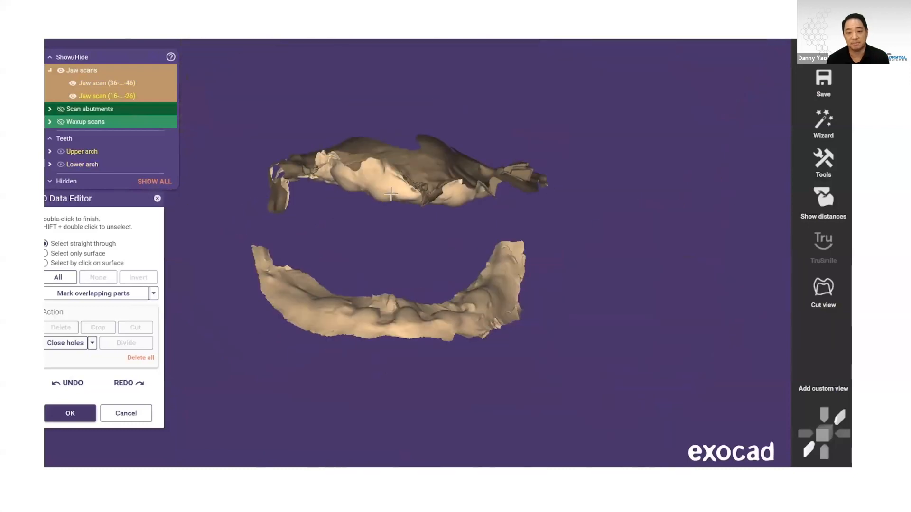
left_click(79, 419)
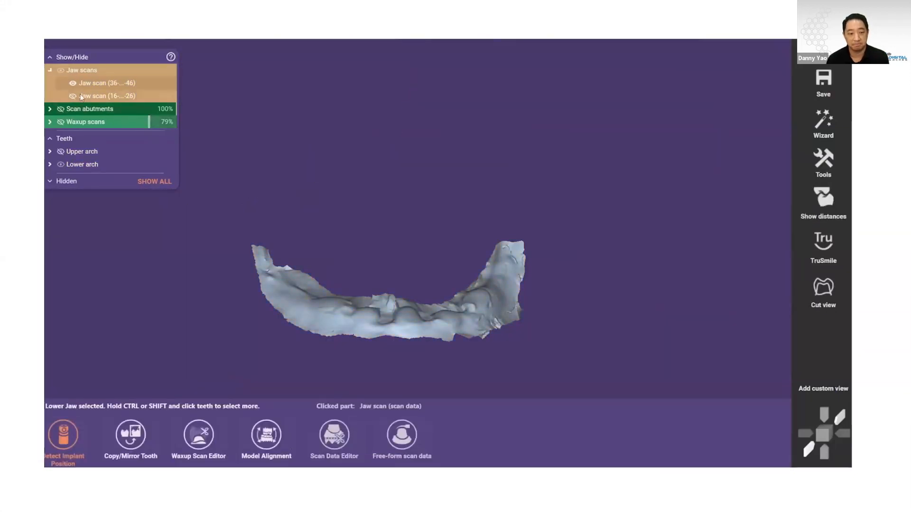
Open the upper jaw scan in the Scan Data Editor and display it alone, without the lower scan, abutments or waxups
left_click(76, 95)
left_click(74, 83)
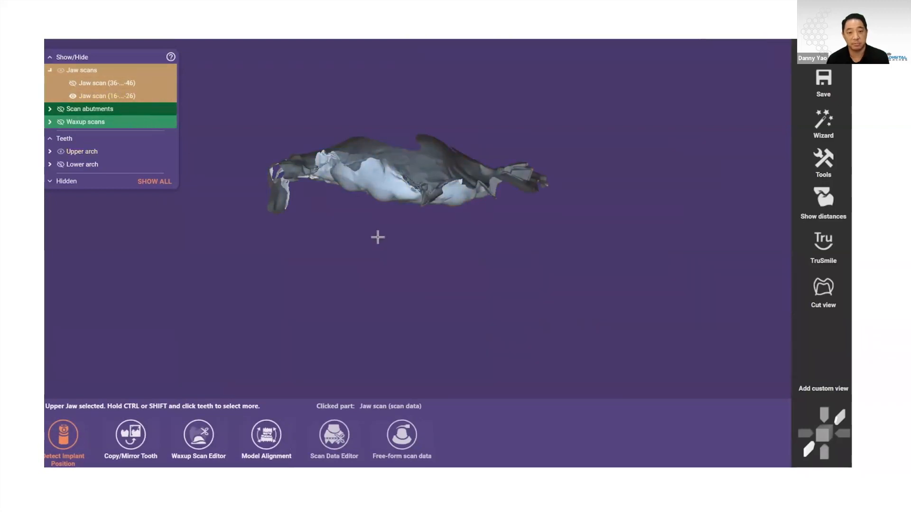
left_click(334, 434)
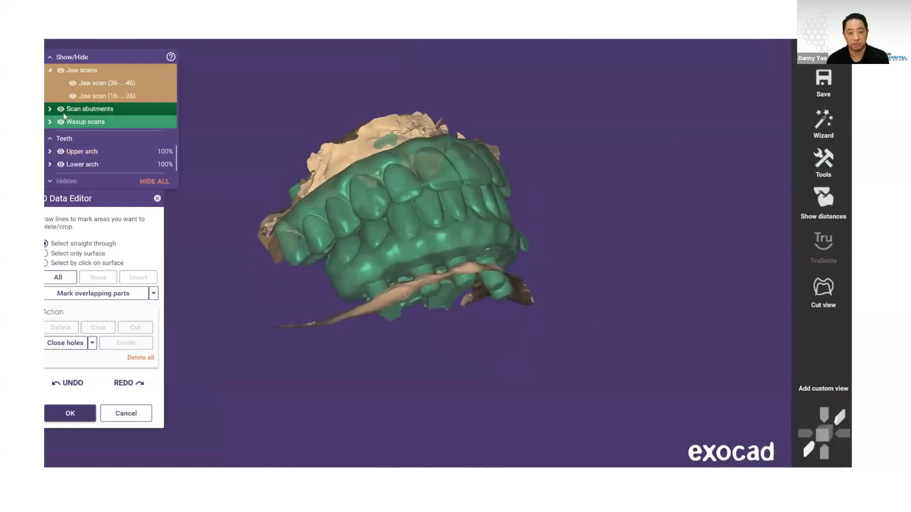
left_click(61, 109)
left_click(61, 121)
left_click(72, 96)
right_click_drag(293, 199, 343, 234)
left_click(73, 96)
left_click(72, 83)
Outline the surplus palatal and posterior border of the upper jaw scan, straight through the mesh, and delete it
left_click(345, 232)
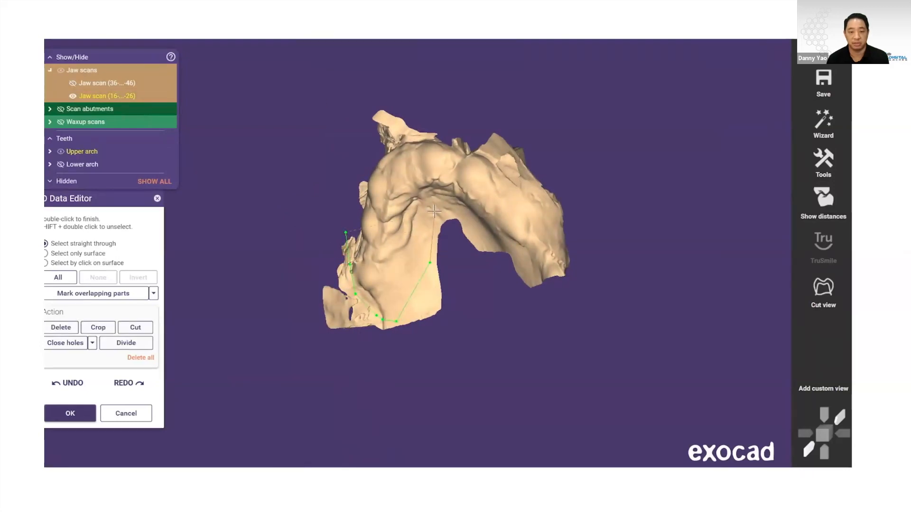
left_click(521, 265)
left_click(549, 309)
left_click(549, 316)
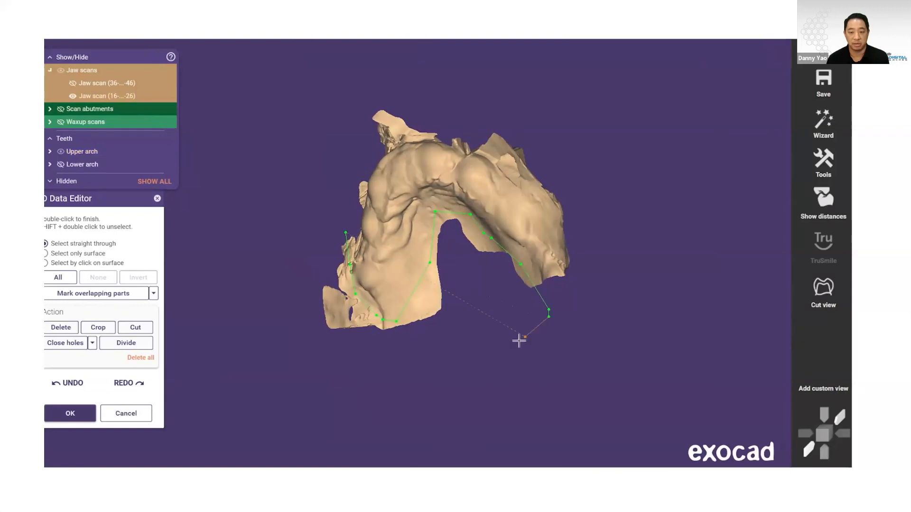
double_click(346, 234)
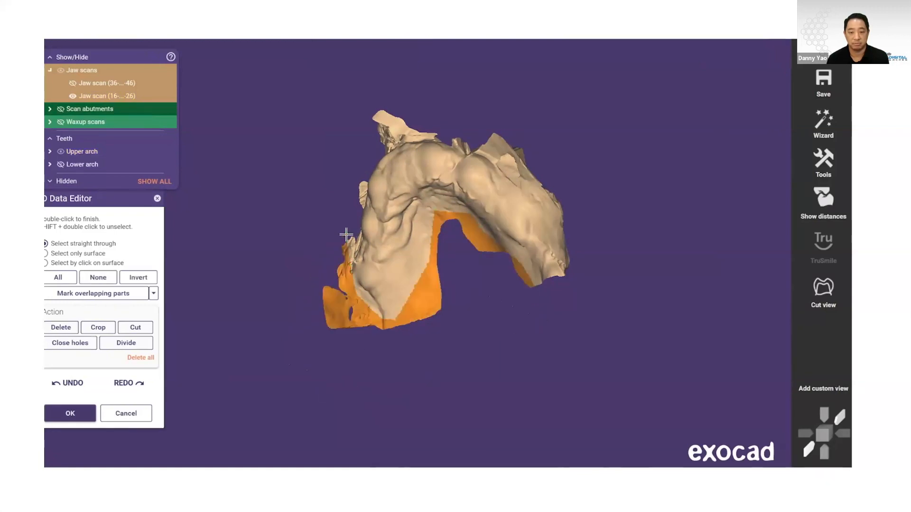
key("Delete")
Cut away the excess outer flange and the ragged anterior patch on the facial side of the upper jaw scan
right_click_drag(345, 234, 433, 206)
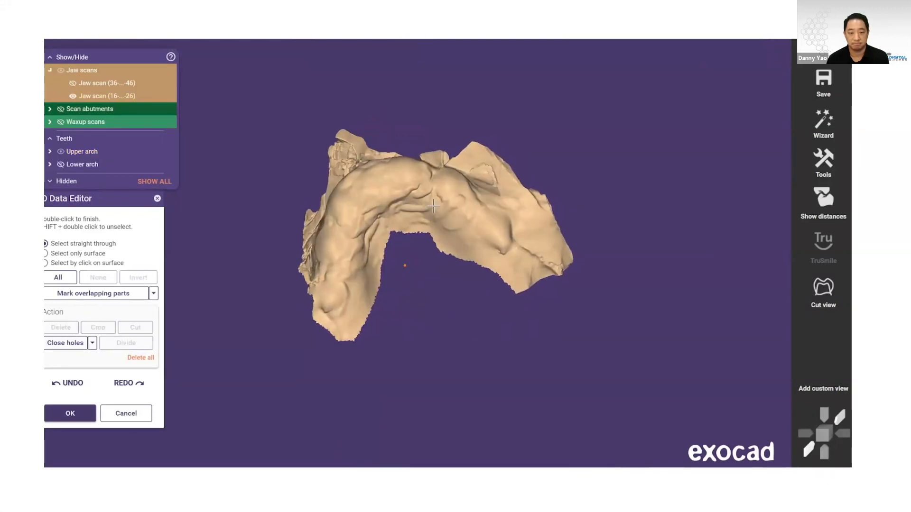
left_click(405, 137)
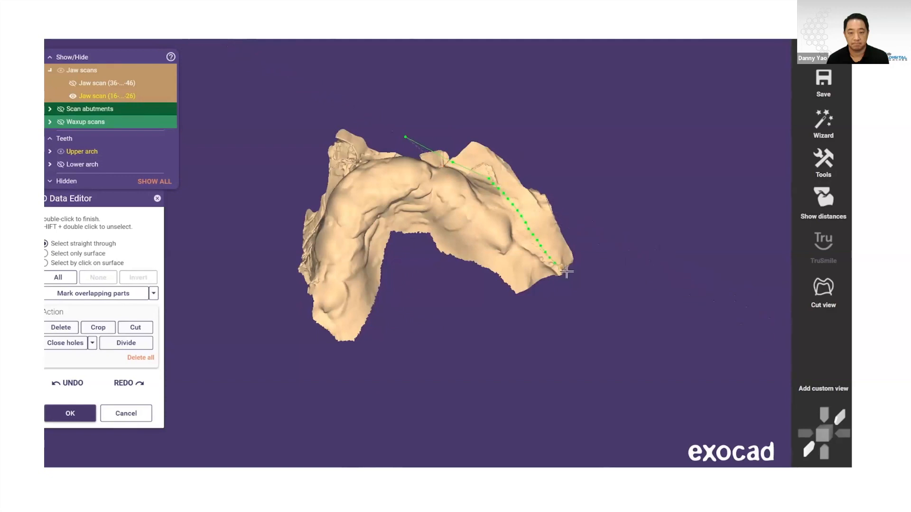
double_click(407, 133)
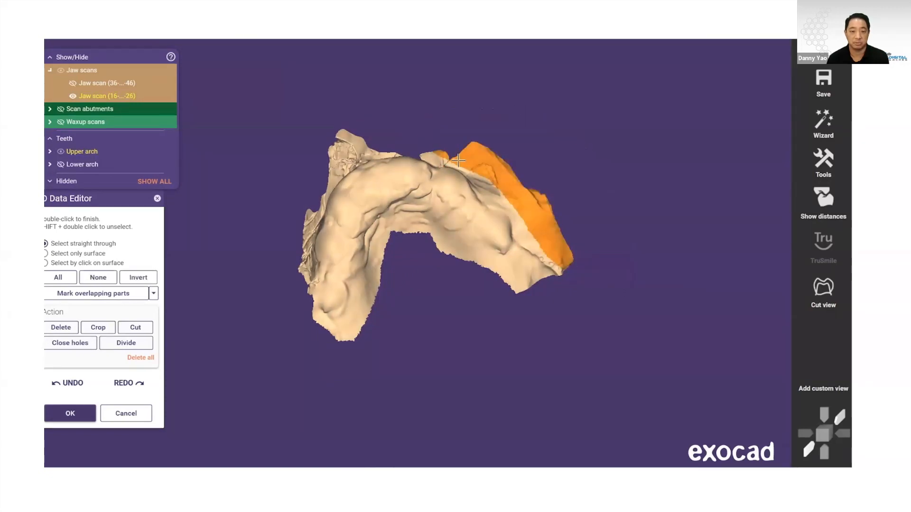
key("Delete")
left_click(404, 143)
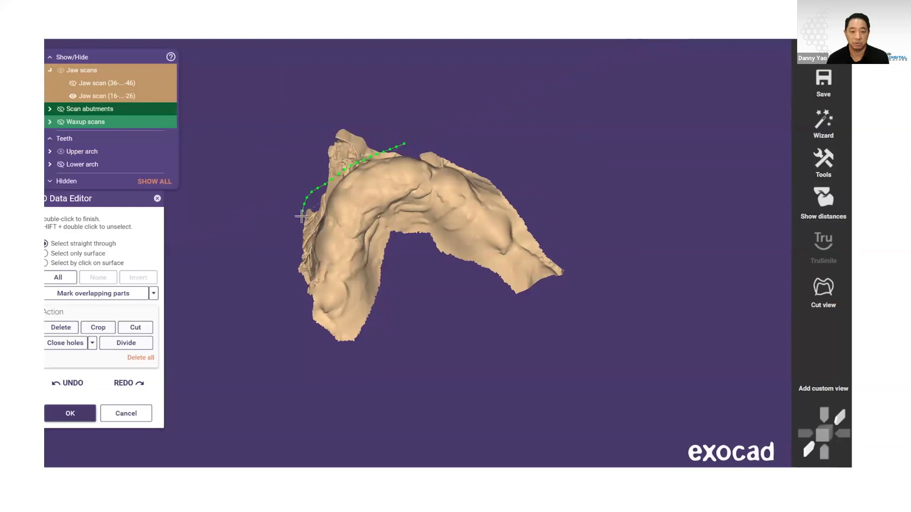
double_click(403, 143)
key("Delete")
Delete the rough fragments protruding from the outer side of the upper jaw scan's posterior ridge
right_click_drag(432, 146, 313, 212)
left_click(306, 221)
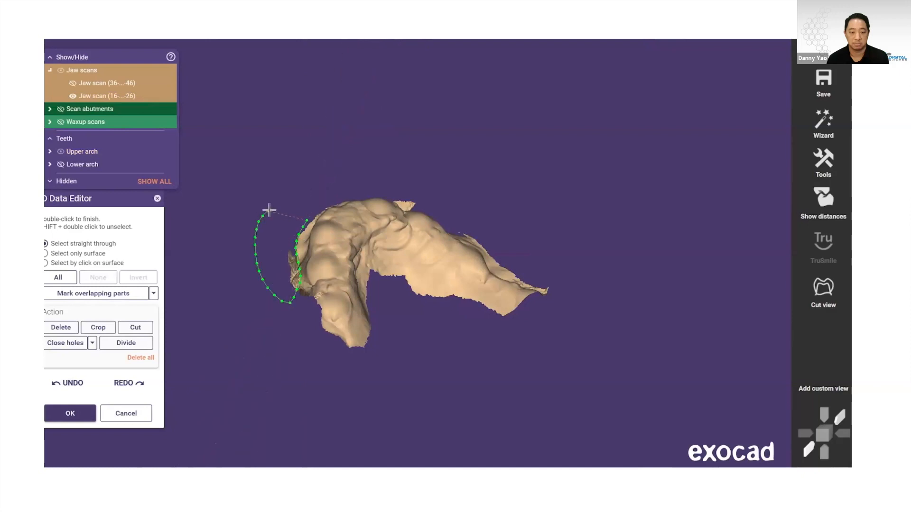
double_click(304, 219)
key("Delete")
Remove the small flap beyond the outer border beside the upper ridge and accept the scan edit
mouse_move(385, 295)
right_mouse_down()
mouse_move(380, 252)
mouse_move(372, 295)
mouse_move(389, 294)
right_mouse_up()
scroll(496, 274, "up", 4)
left_click_drag(480, 159, 501, 217)
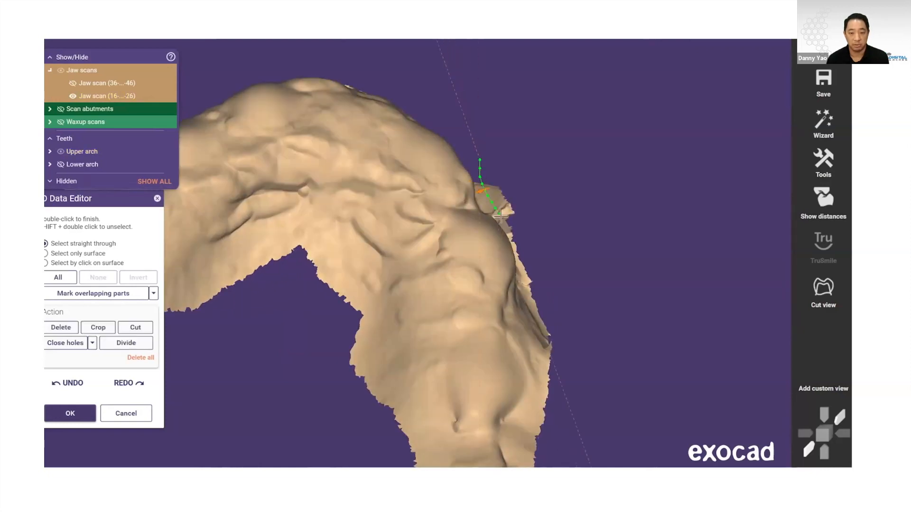
double_click(475, 165)
key("Delete")
scroll(512, 212, "down", 5)
right_click_drag(513, 212, 460, 259)
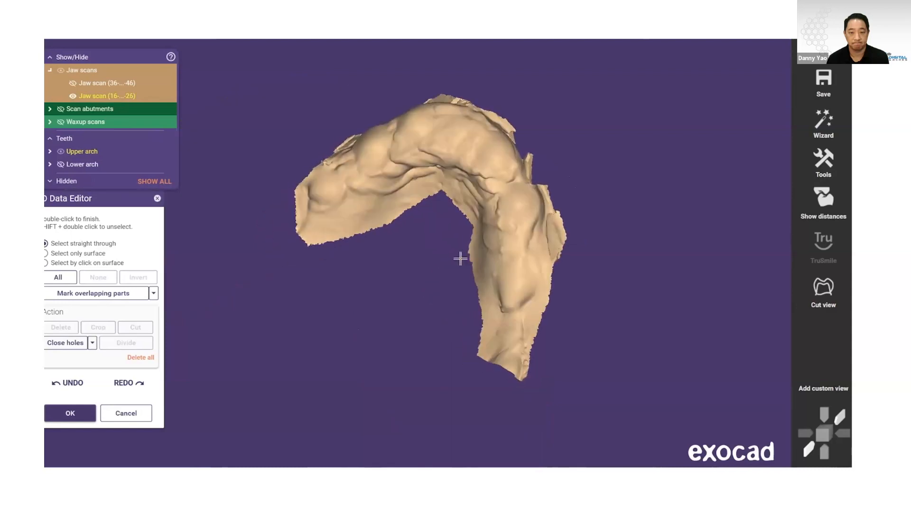
left_click(78, 416)
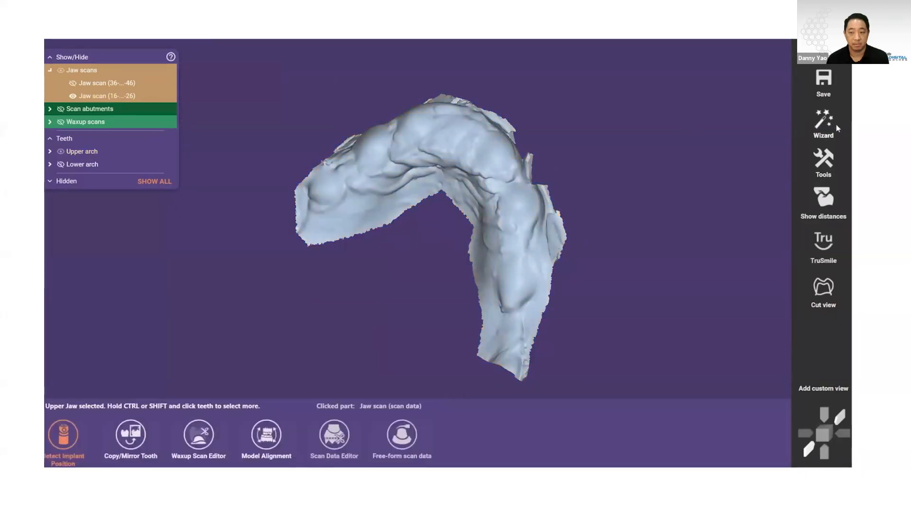
Return to the wizard and assign tooth 16 the DIGITAL ARCHES OPTISPLINT Lab Scan Finals analog, DESS, Direct to MUA NP/RP, using the unofficial library anyway
left_click(835, 127)
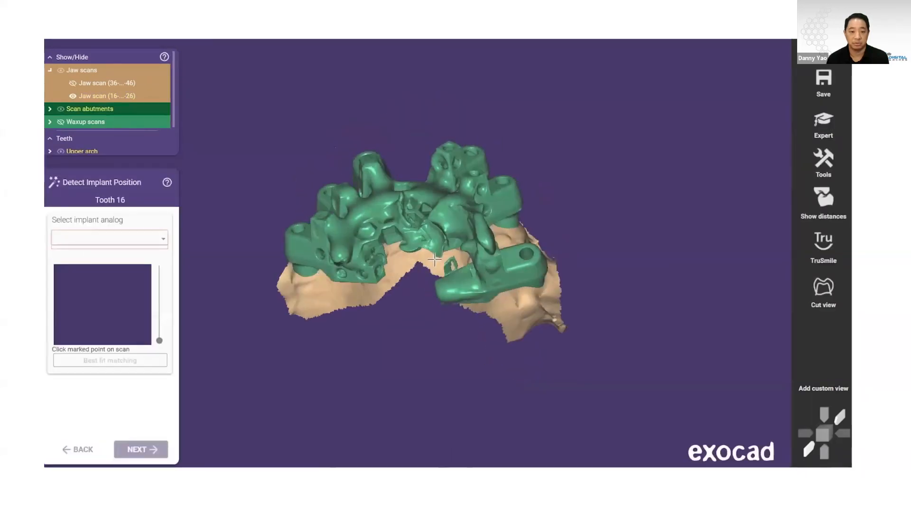
left_click(110, 235)
type("digital arch")
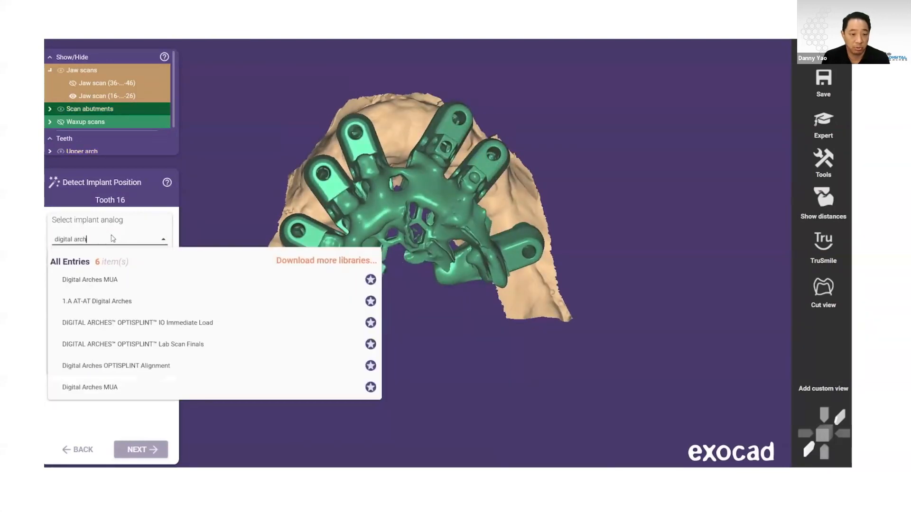
left_click(126, 347)
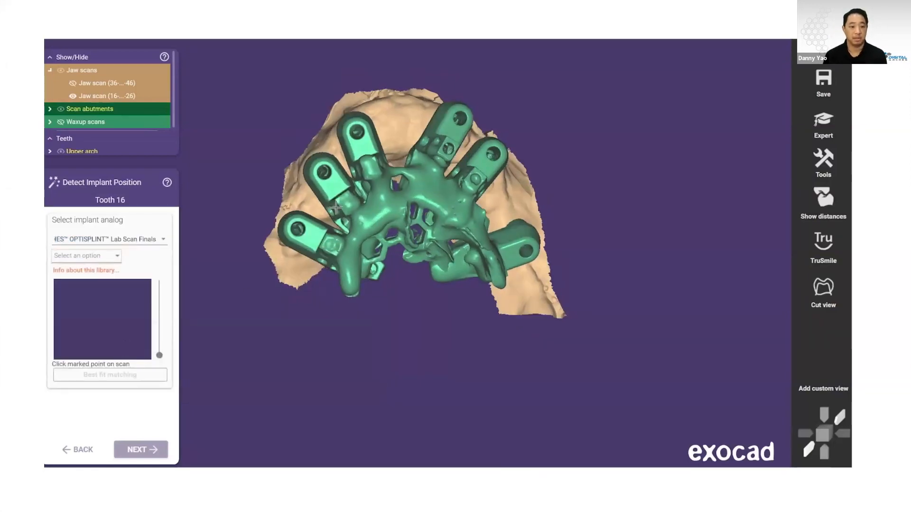
left_click(116, 256)
left_click(94, 390)
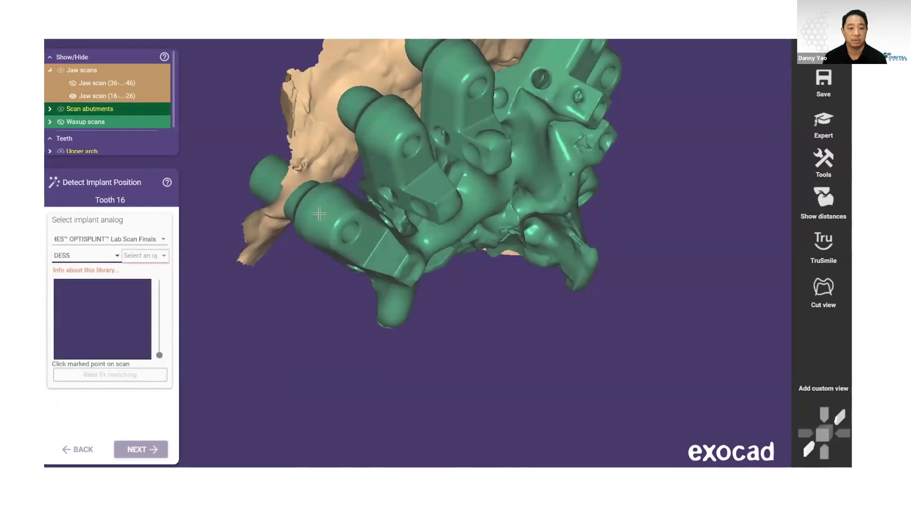
left_click(143, 255)
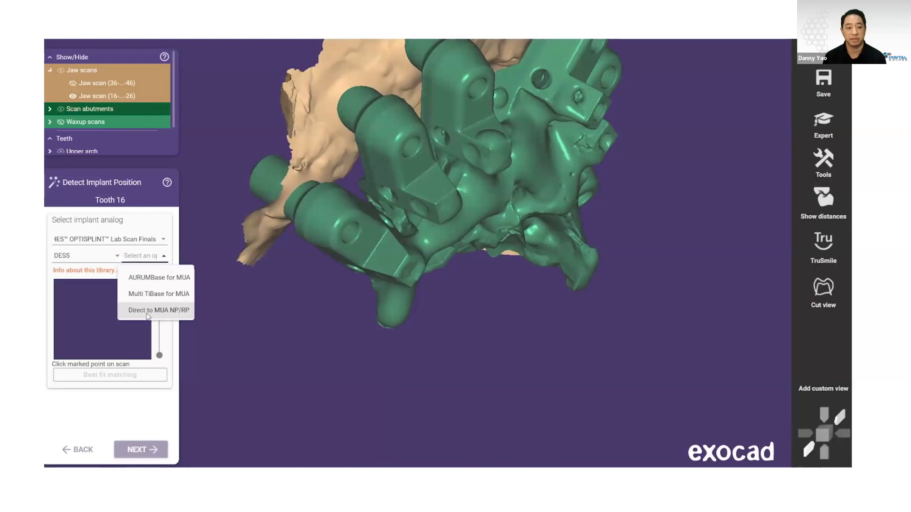
left_click(146, 311)
left_click(356, 358)
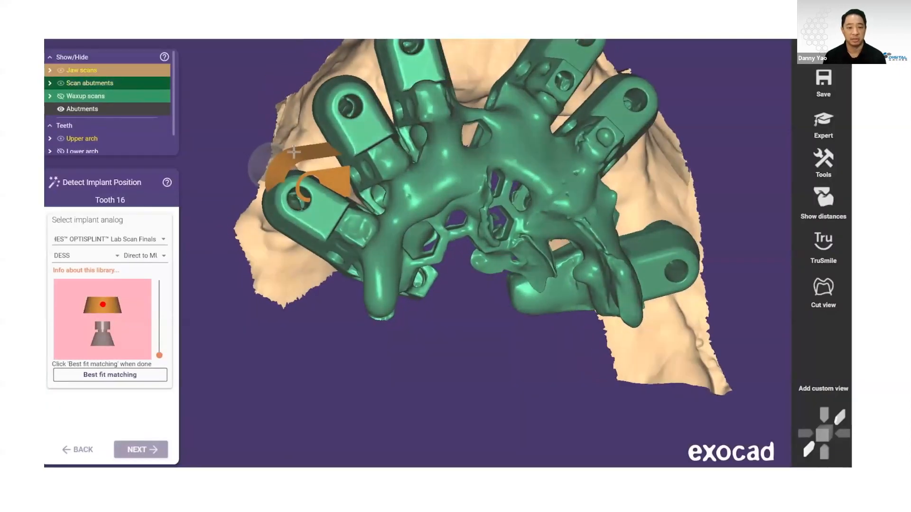
Best-fit match the tooth 16 implant analog to its scan abutment and continue to tooth 13 with the same library
left_click(152, 371)
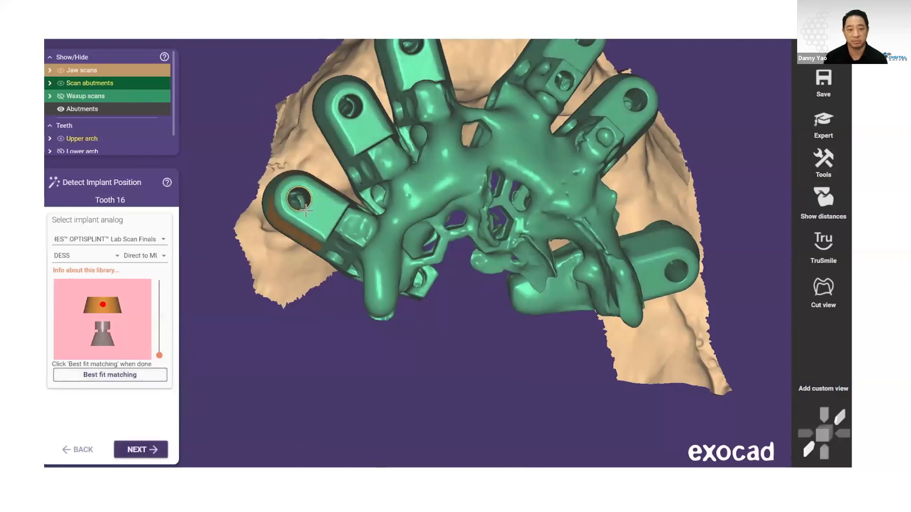
left_click(143, 449)
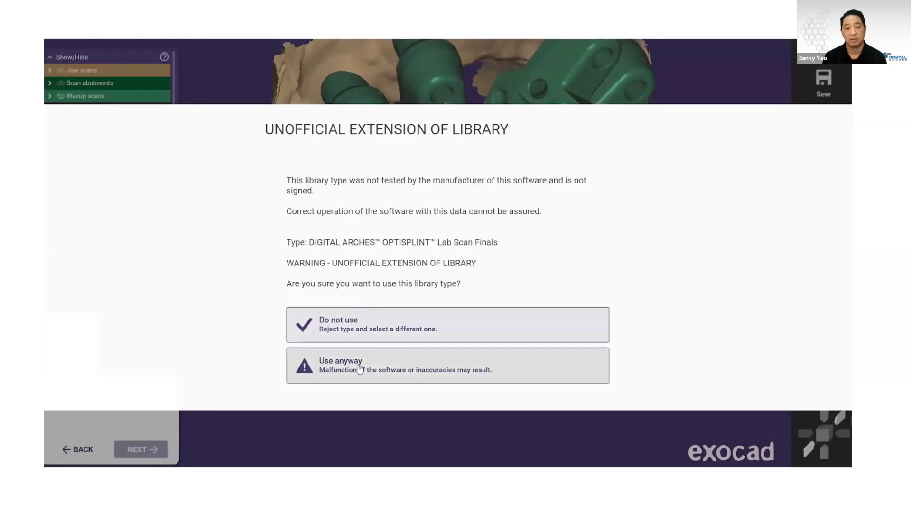
left_click(357, 370)
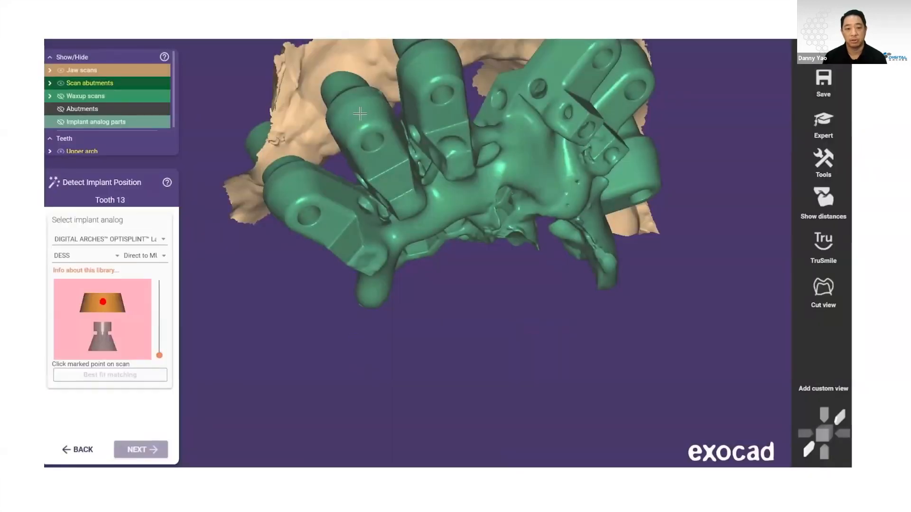
Try to place and best-fit match the tooth 13 implant analog on its scan abutment, and go back to tooth 16 detection
left_click(356, 117)
right_click_drag(436, 295, 403, 185)
scroll(400, 182, "down", 3)
scroll(366, 161, "up", 4)
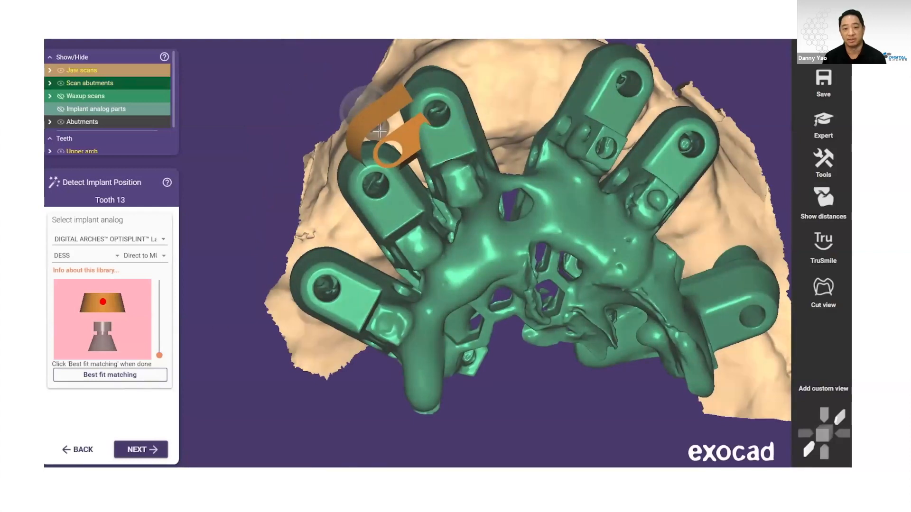
left_click(151, 375)
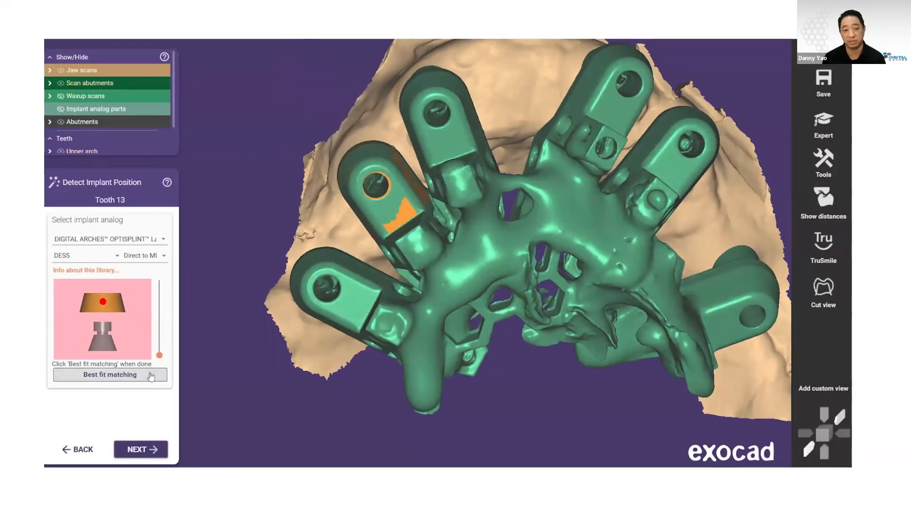
mouse_move(366, 155)
left_mouse_down()
mouse_move(351, 154)
mouse_move(361, 163)
left_mouse_up()
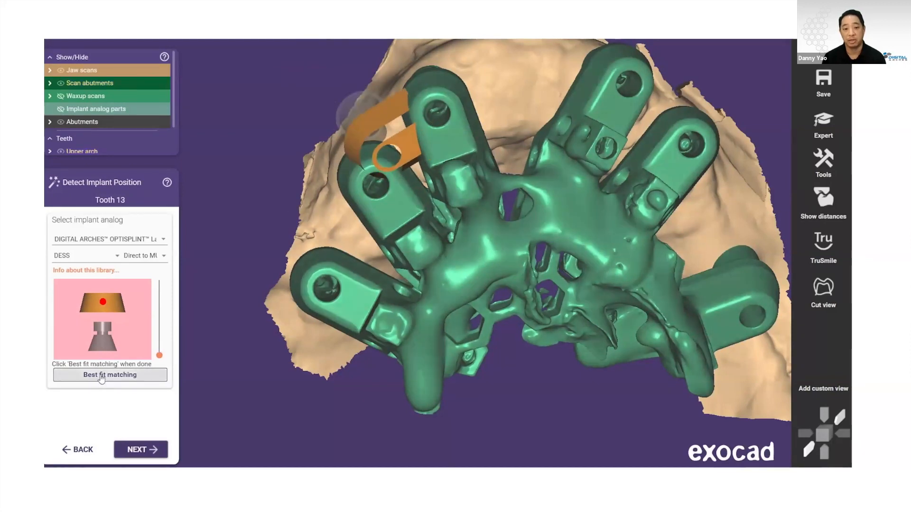
left_click(112, 375)
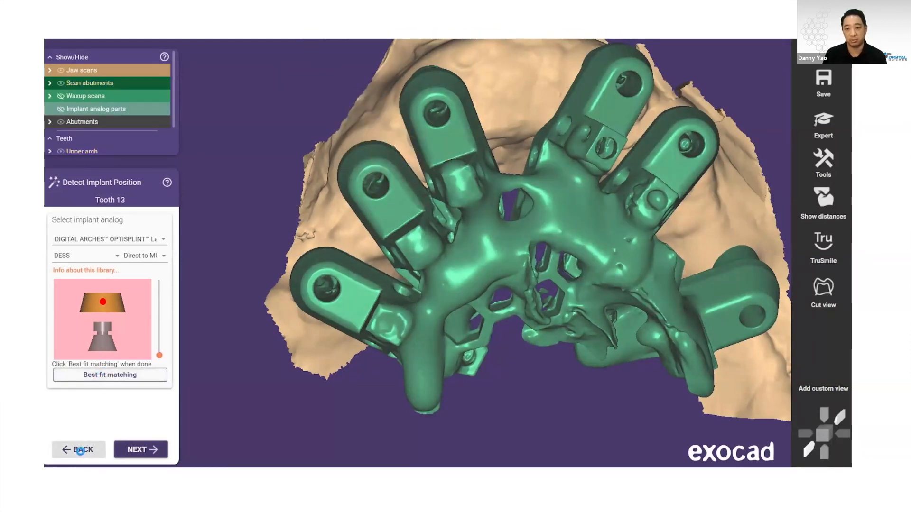
left_click(81, 451)
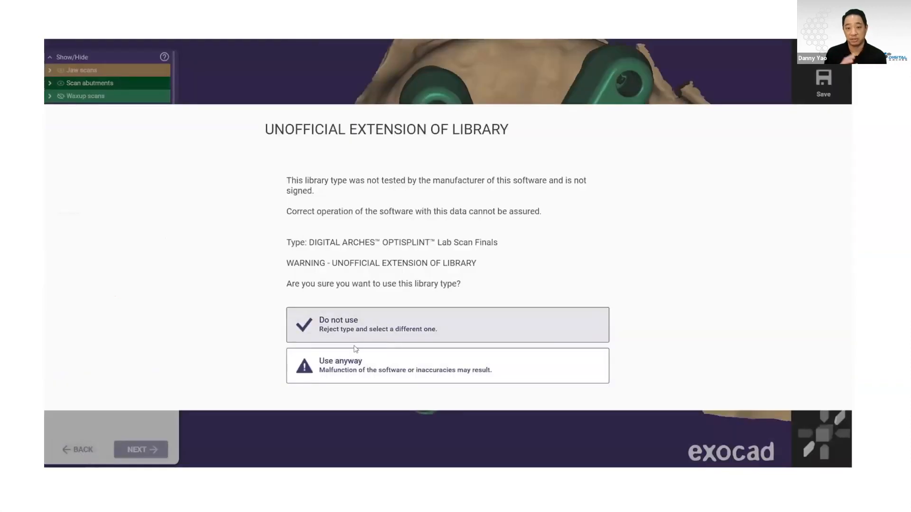
left_click(356, 360)
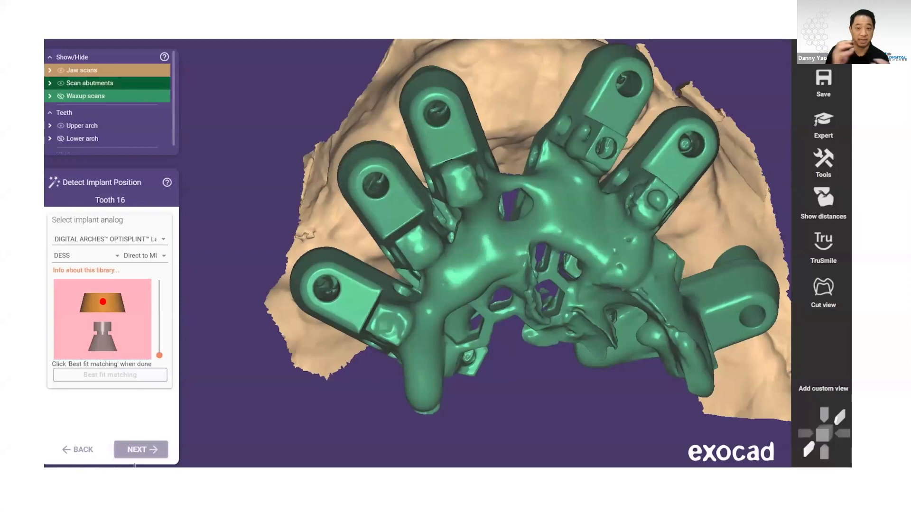
Switch to expert mode and adjust the scan data orientation with the lower jaw scan viewed from its occlusal side, and close the adjustment
scroll(497, 137, "down", 4)
right_click_drag(497, 137, 545, 137)
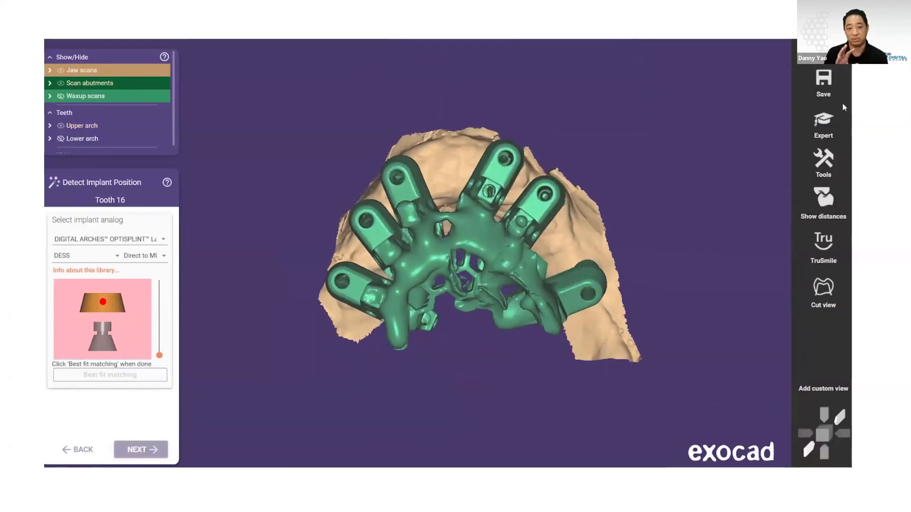
left_click(824, 124)
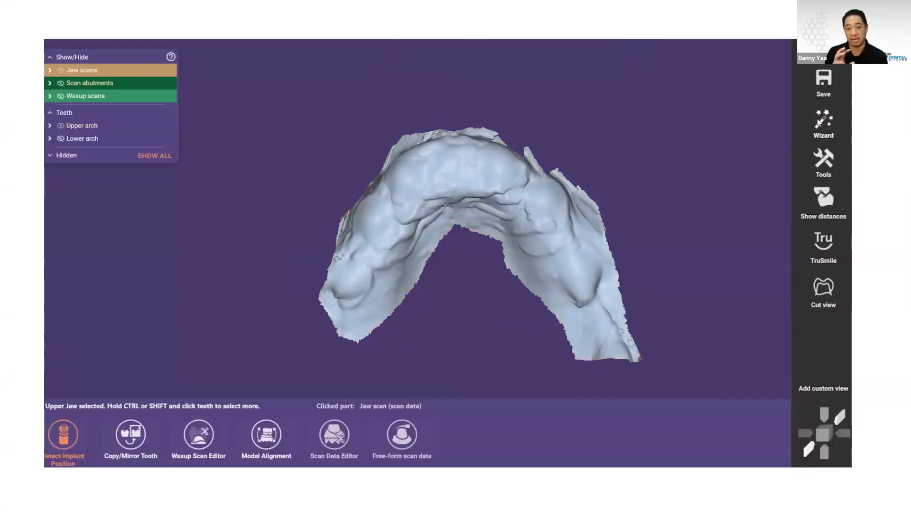
right_click(649, 74)
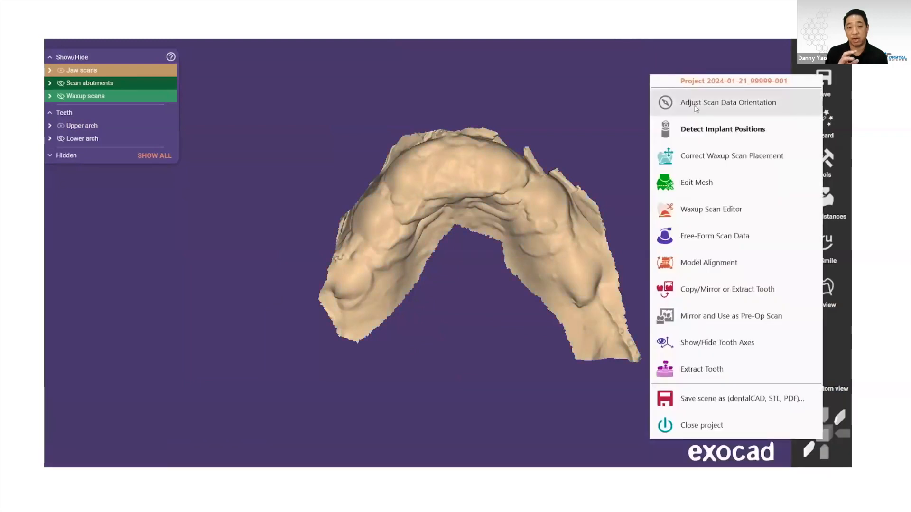
left_click(725, 106)
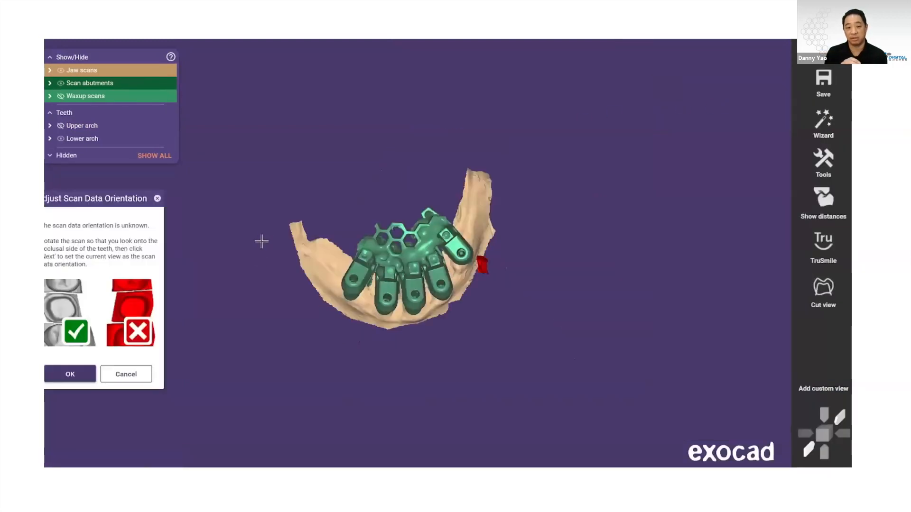
mouse_move(438, 246)
right_mouse_down()
mouse_move(436, 209)
mouse_move(432, 247)
mouse_move(428, 240)
right_mouse_up()
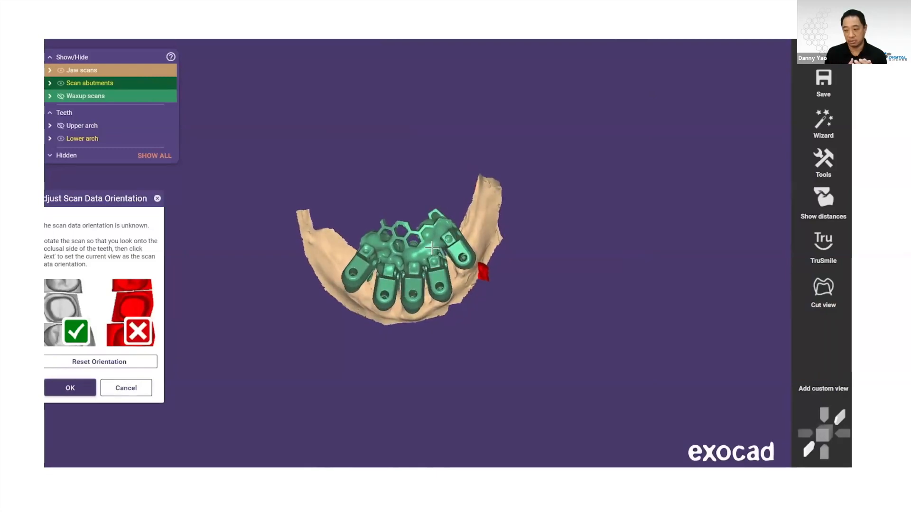
right_click_drag(356, 319, 354, 305)
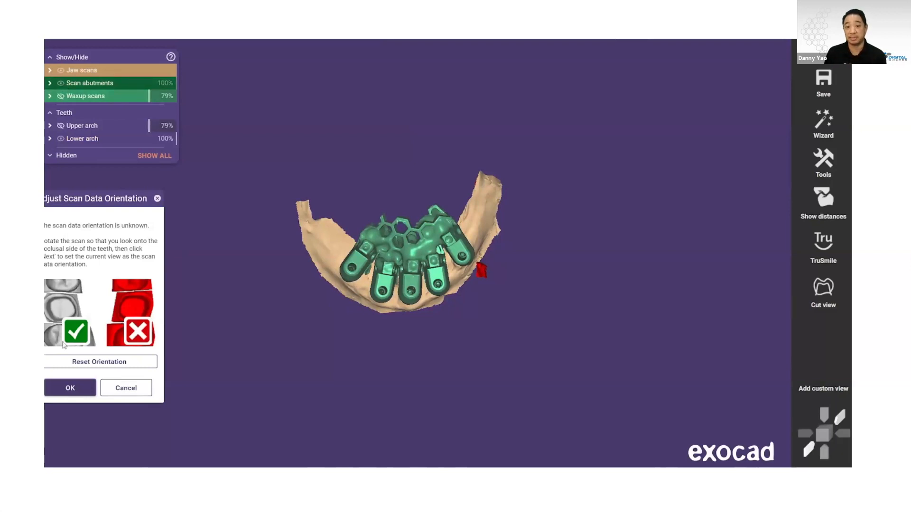
left_click(84, 366)
right_click_drag(382, 305, 382, 302)
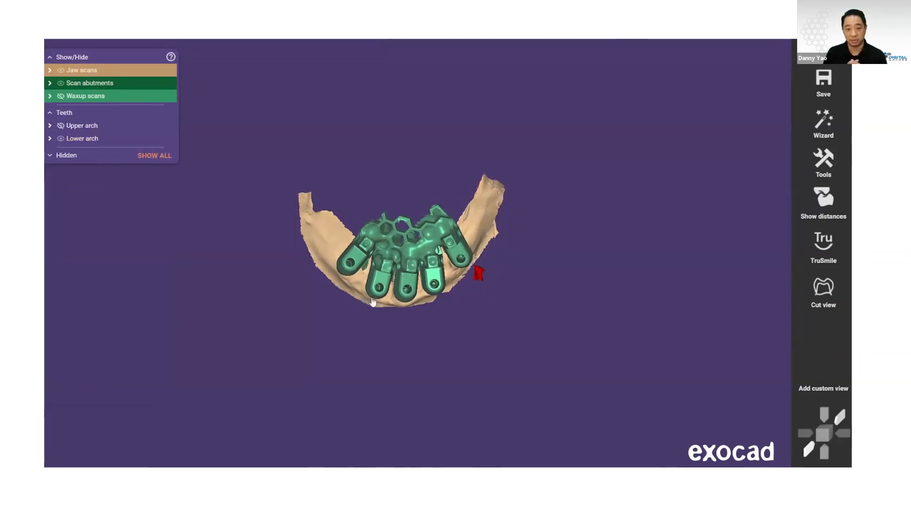
Resume implant position detection at tooth 16 in the wizard, using the unofficial OPTISPLINT Lab Scan Finals library anyway
left_click(819, 127)
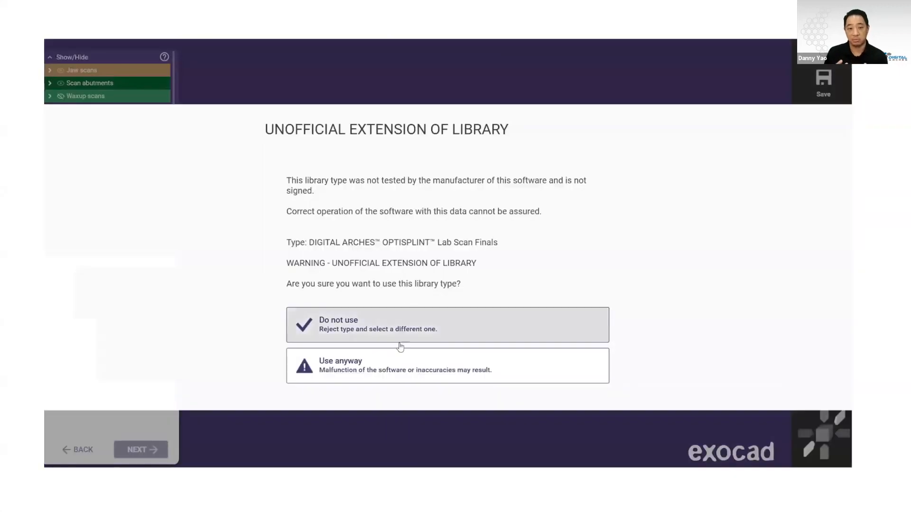
left_click(396, 360)
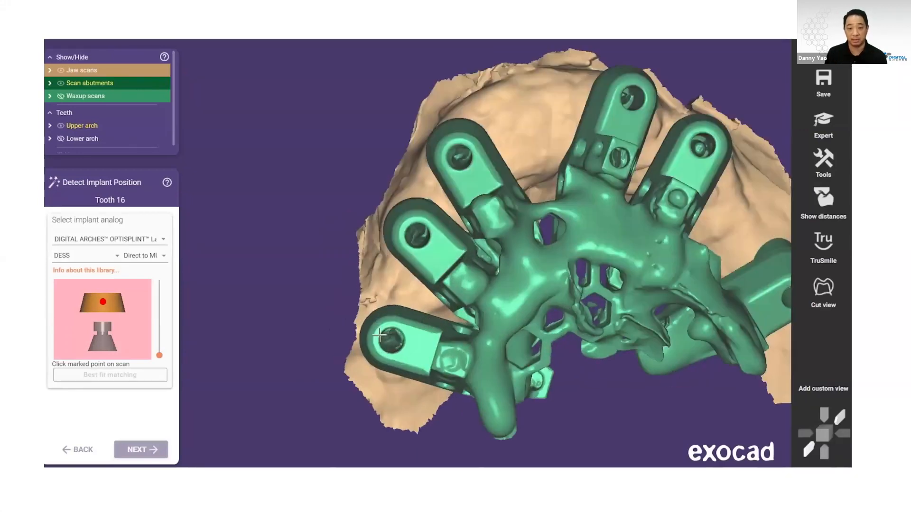
Best-fit match the implant analogs of teeth 16 and 13 to their scan abutments, using the OPTISPLINT Lab Scan Finals library anyway
left_click(351, 328)
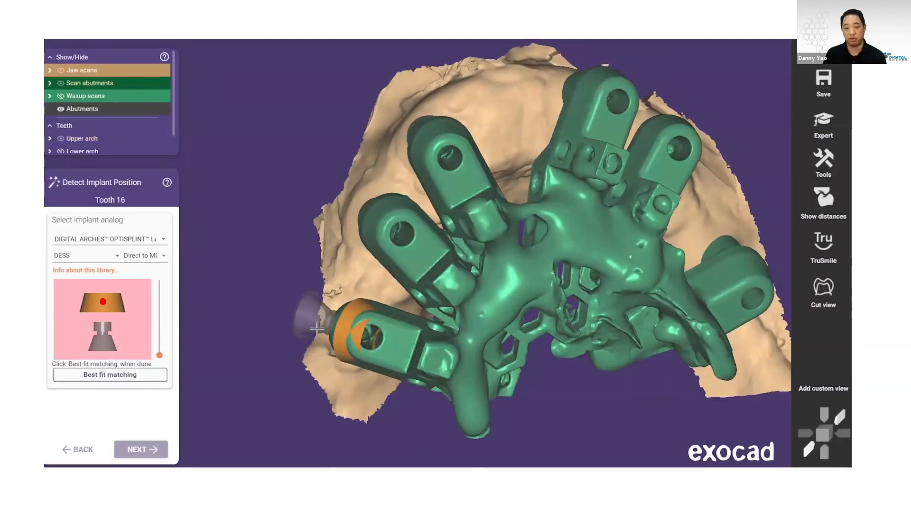
left_click(112, 376)
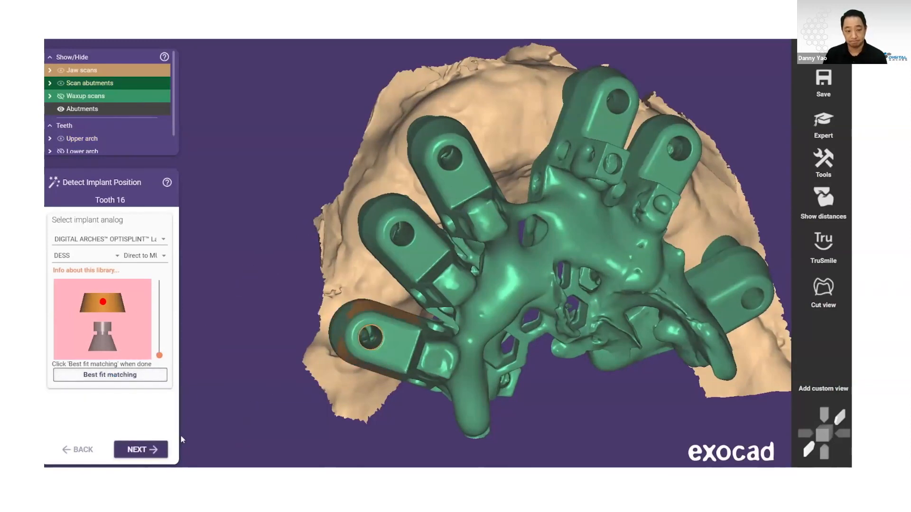
left_click(140, 449)
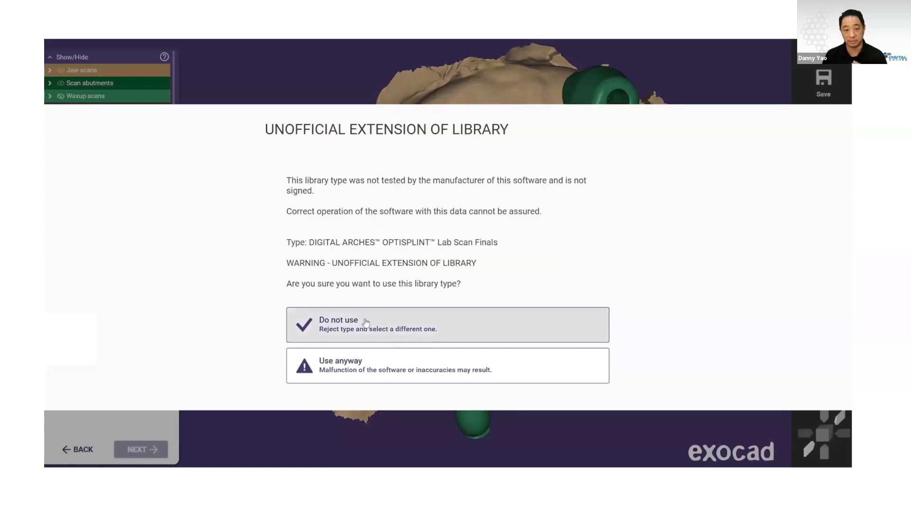
left_click(357, 365)
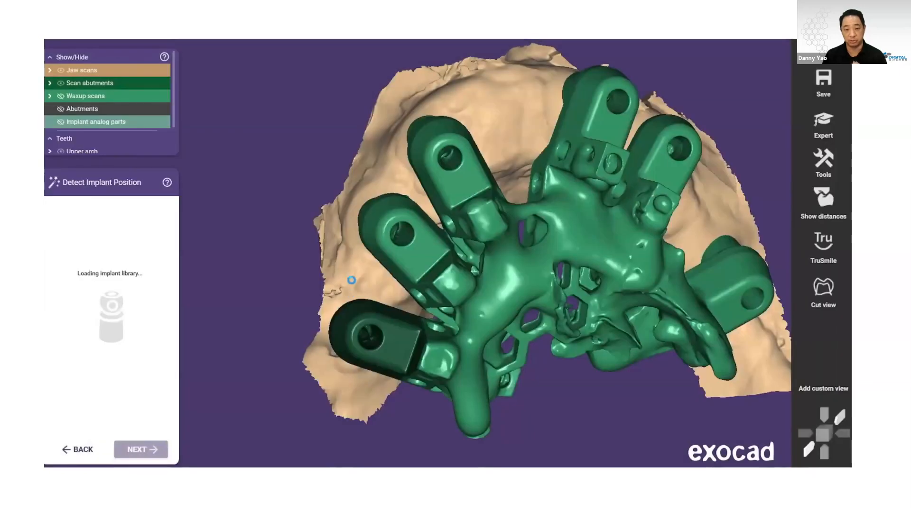
left_click(381, 215)
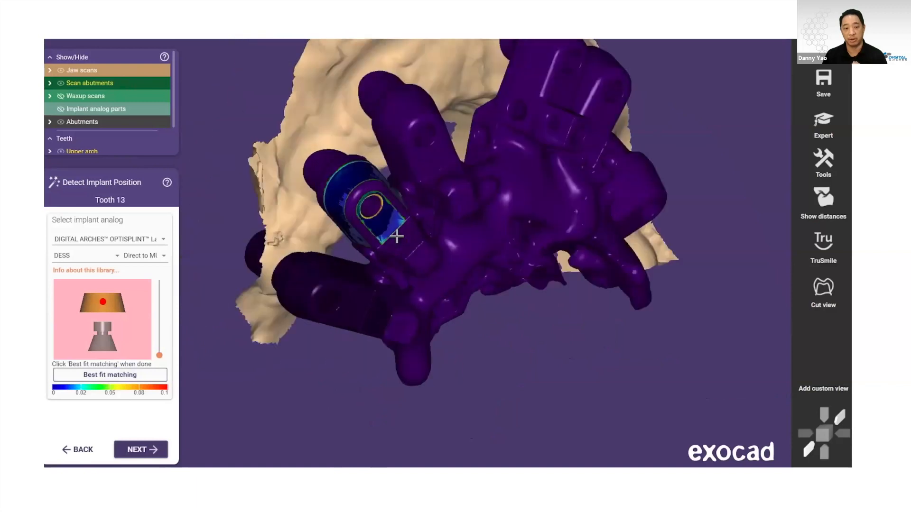
left_click(141, 450)
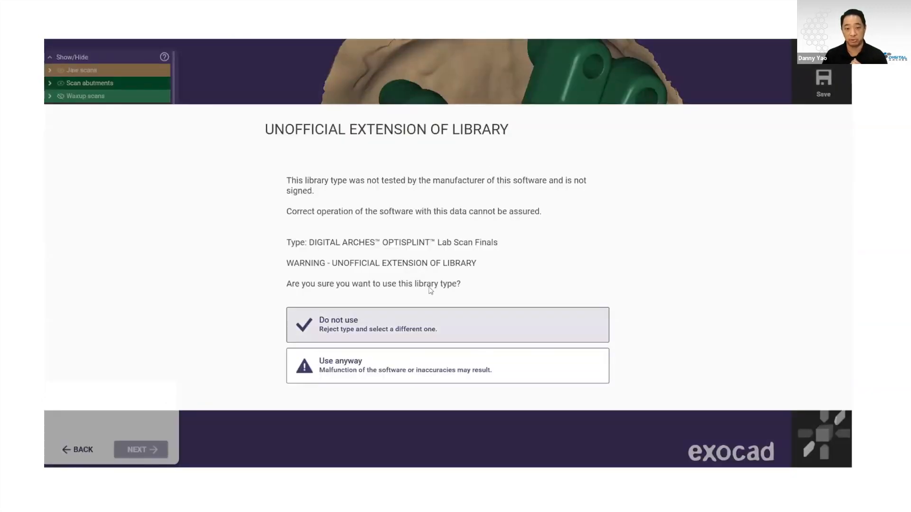
left_click(423, 362)
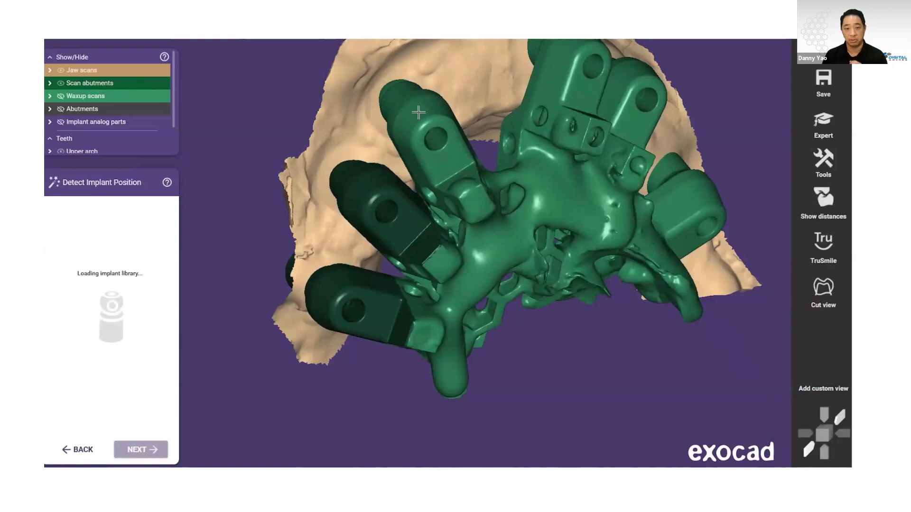
Best-fit match the implant analogs of teeth 11 and 21 to their scan abutments and continue to tooth 23 with the same unofficial library
scroll(384, 176, "down", 3)
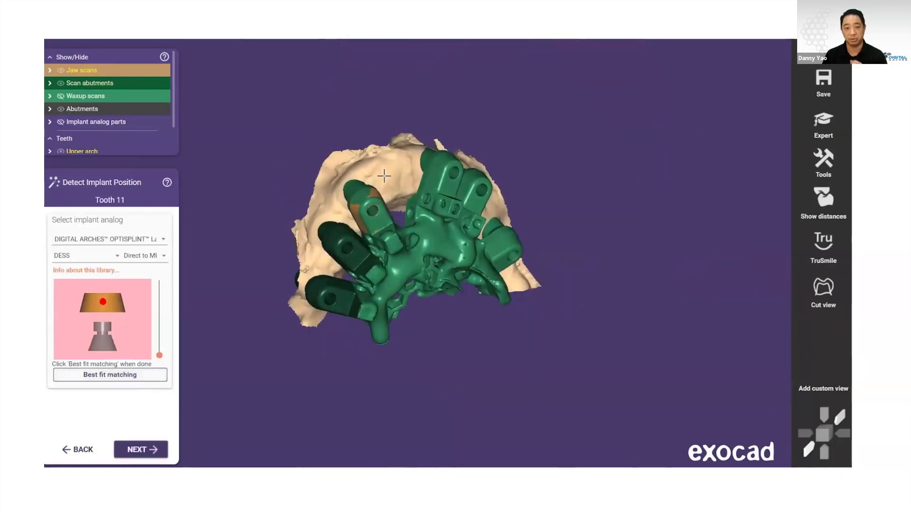
scroll(384, 176, "up", 3)
left_click(149, 449)
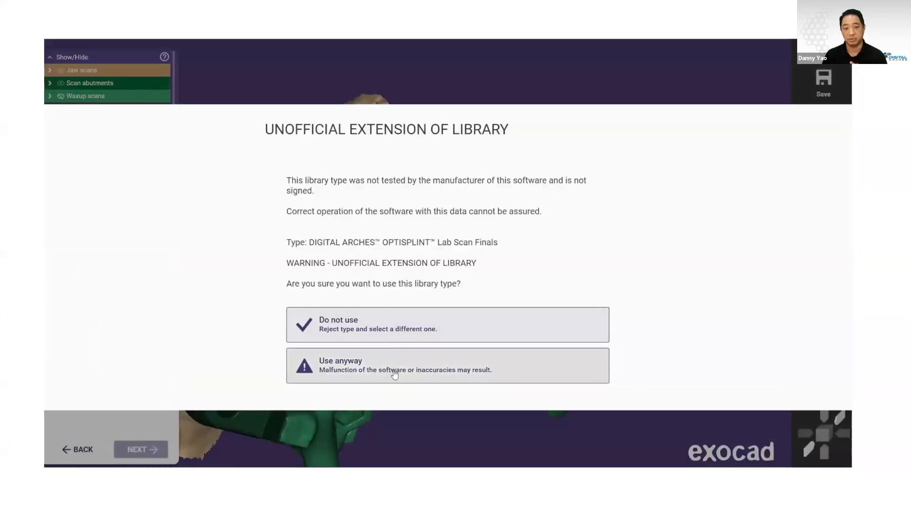
left_click(394, 351)
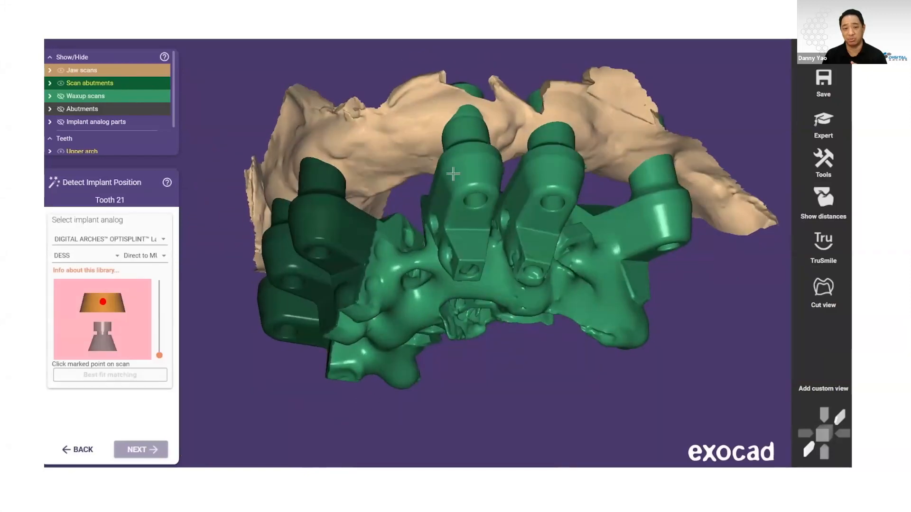
left_click(138, 379)
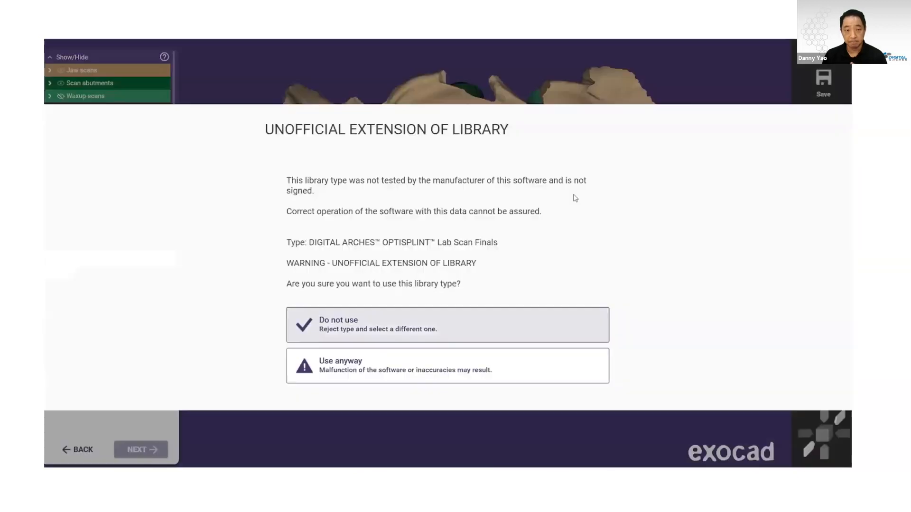
left_click(503, 376)
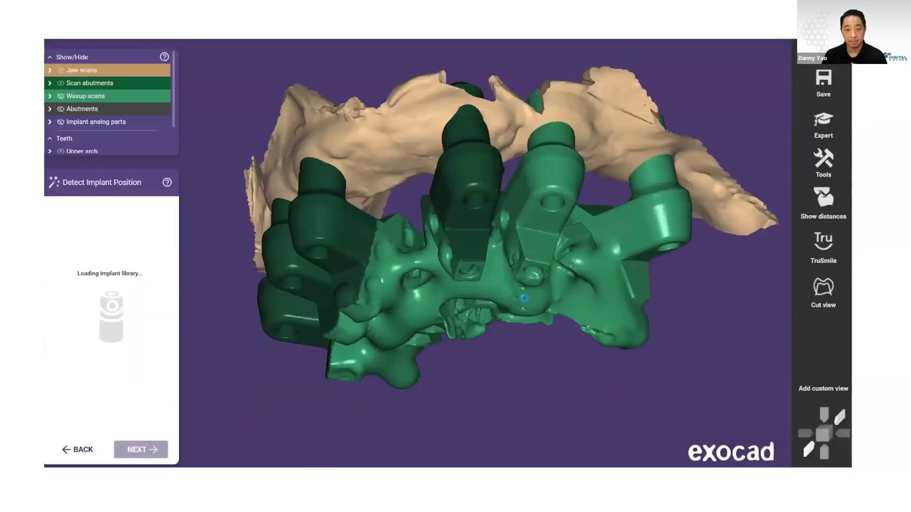
Best-fit match the tooth 23 and 26 implant analogs to their scan abutments and continue to the lower arch at tooth 35 with the same library
left_click(559, 177)
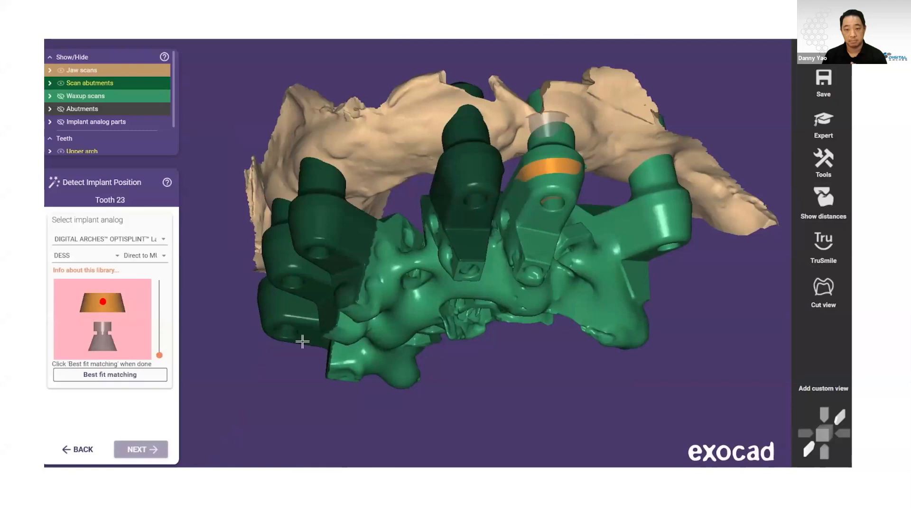
left_click(148, 379)
left_click(133, 455)
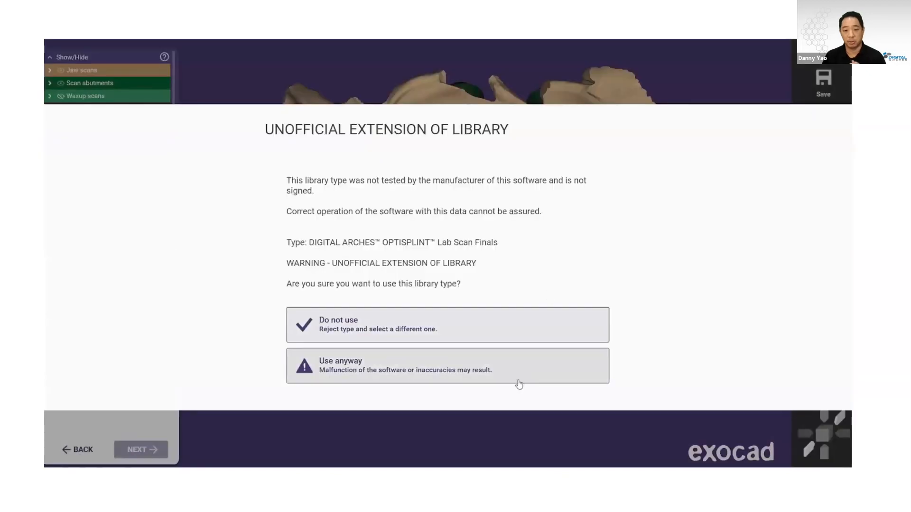
left_click(518, 381)
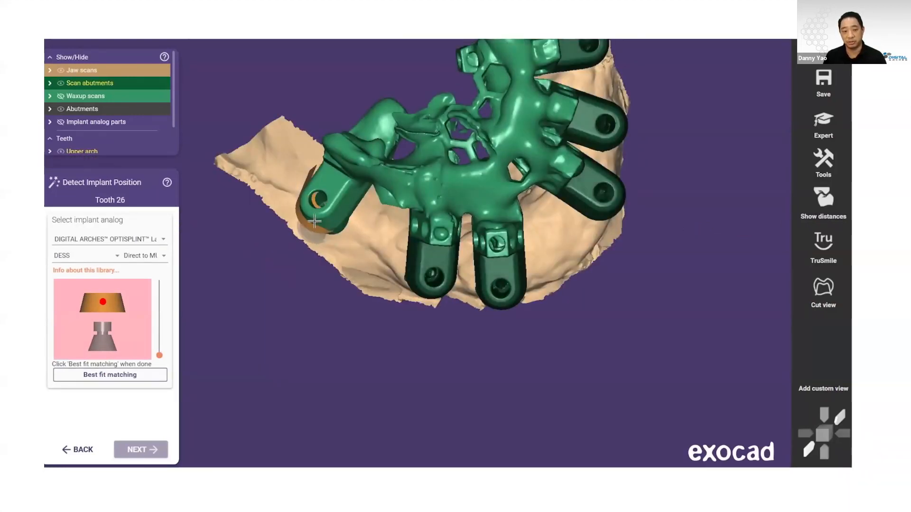
right_click_drag(312, 218, 612, 76)
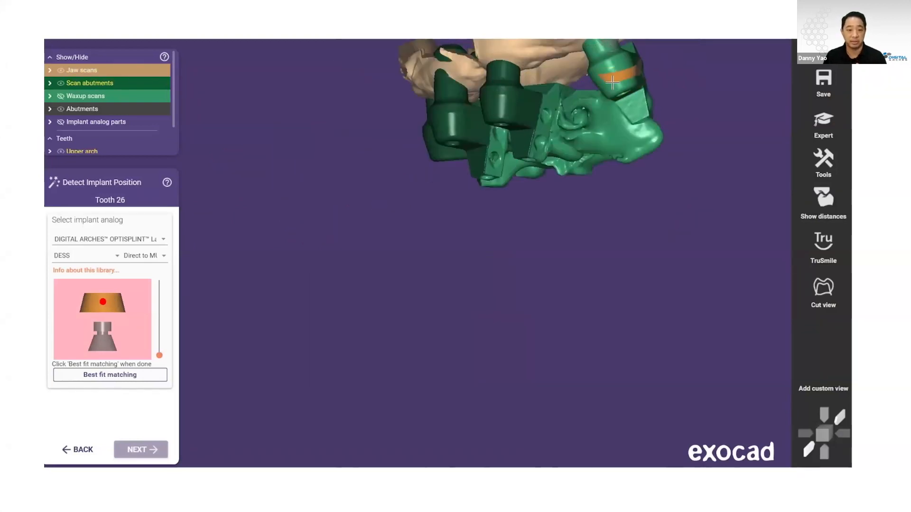
left_click(95, 376)
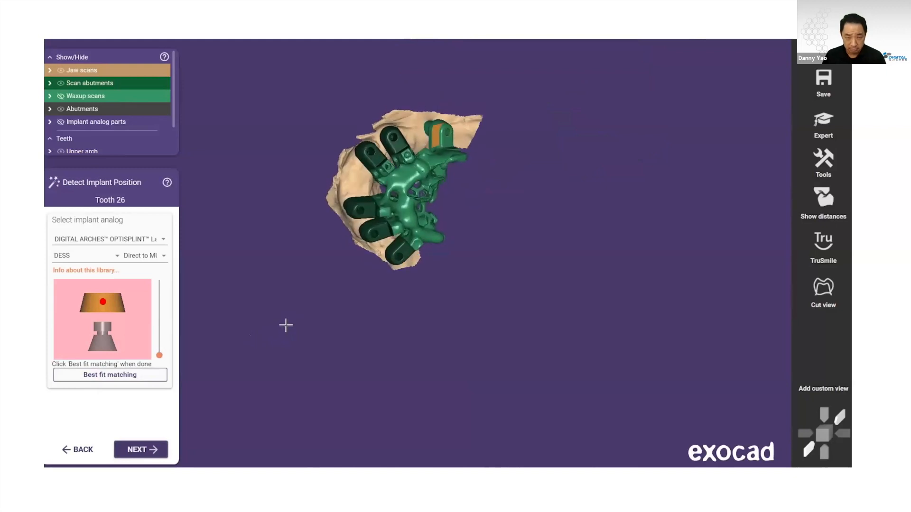
left_click(148, 449)
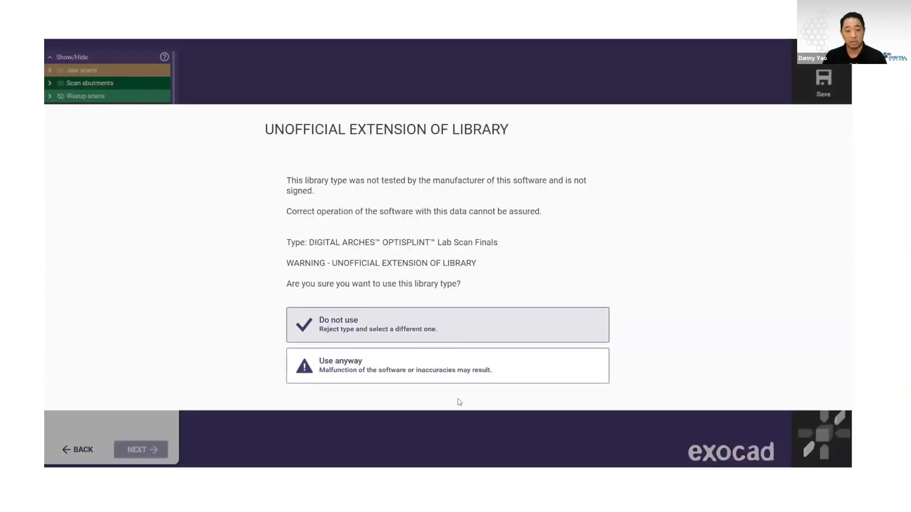
left_click(458, 372)
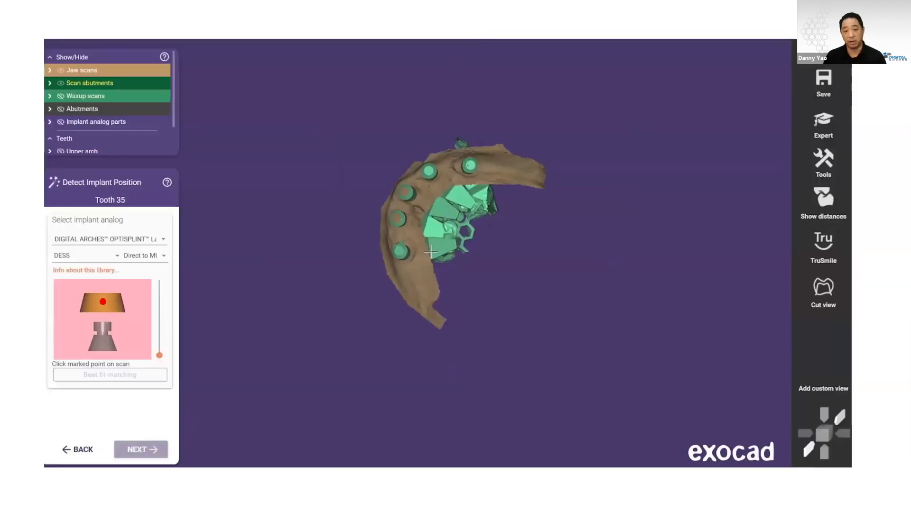
Best-fit match the tooth 35 implant analog to its lower scan abutment and continue to tooth 33 with the unofficial library
mouse_move(431, 252)
right_mouse_down()
mouse_move(422, 244)
mouse_move(427, 268)
right_mouse_up()
scroll(504, 292, "up", 3)
left_click(511, 284)
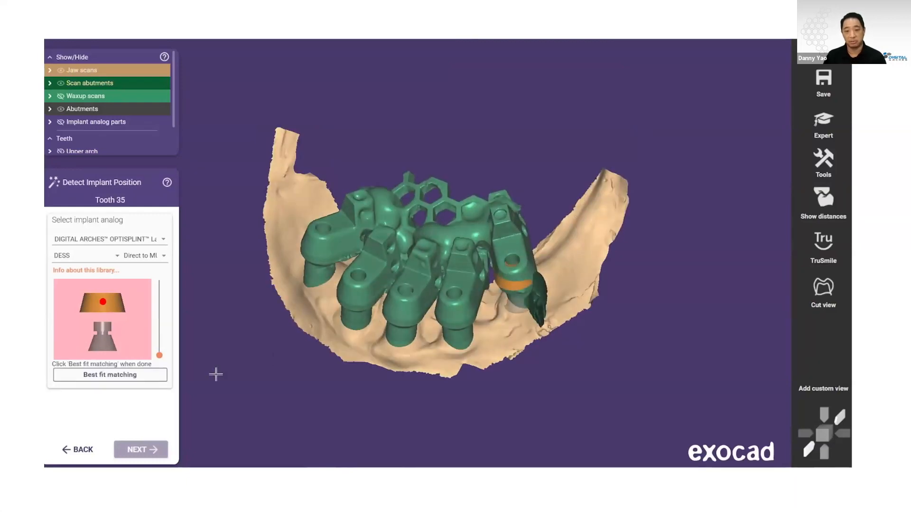
left_click(157, 378)
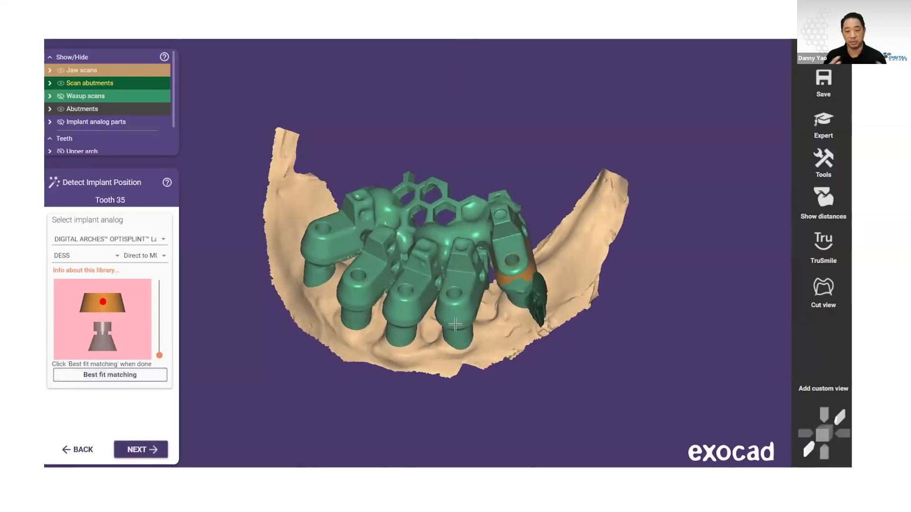
left_click(115, 457)
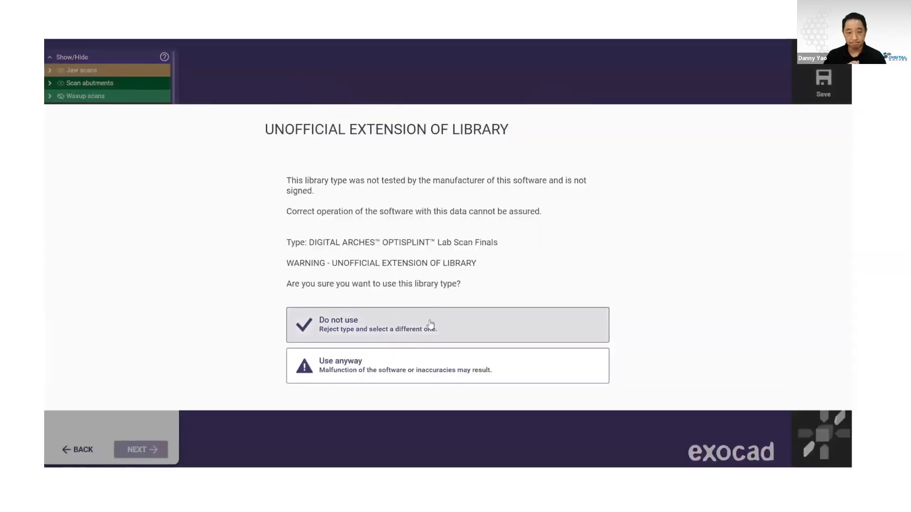
left_click(448, 331)
Best-fit match the implant analogs of teeth 33 and 41 to their scan abutments and continue to tooth 43 with the same library
left_click(446, 319)
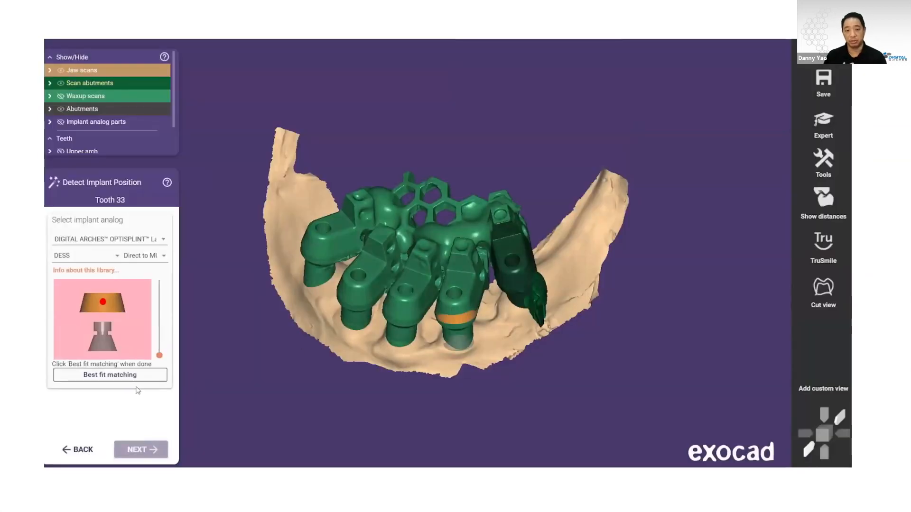
left_click(142, 378)
left_click(163, 448)
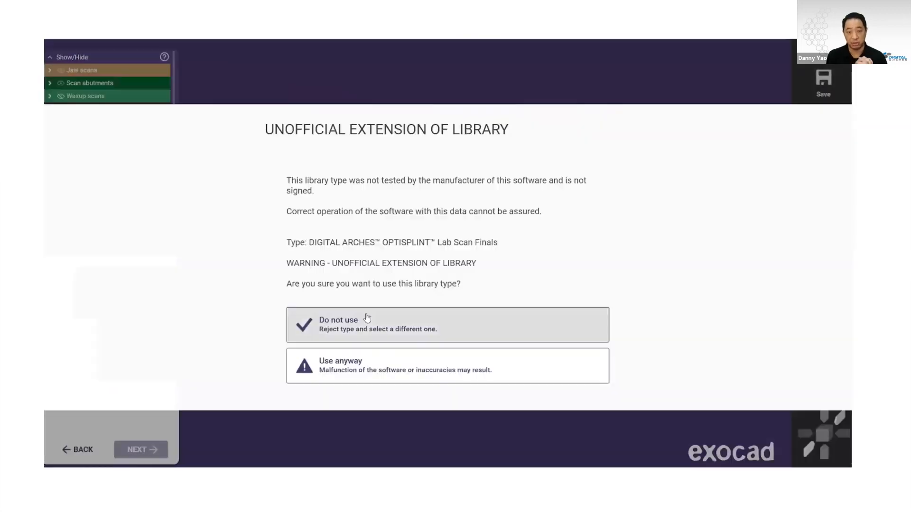
left_click(394, 355)
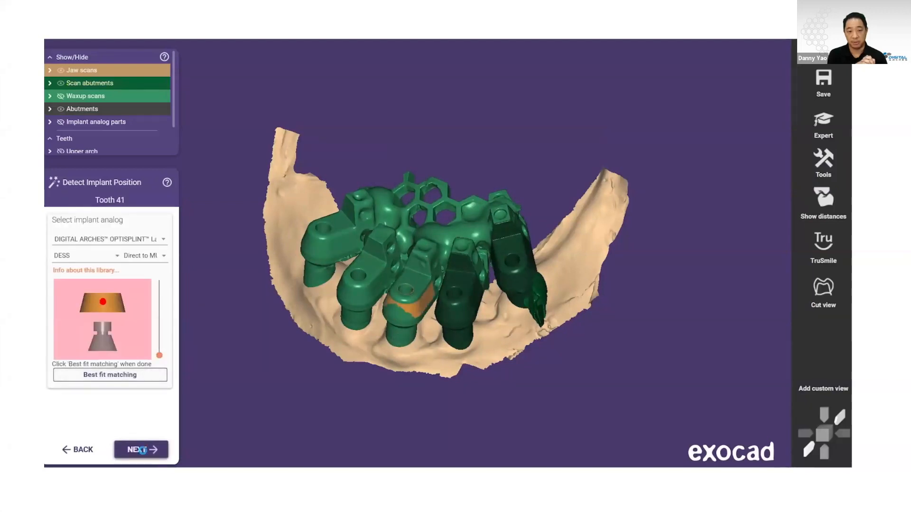
left_click(143, 450)
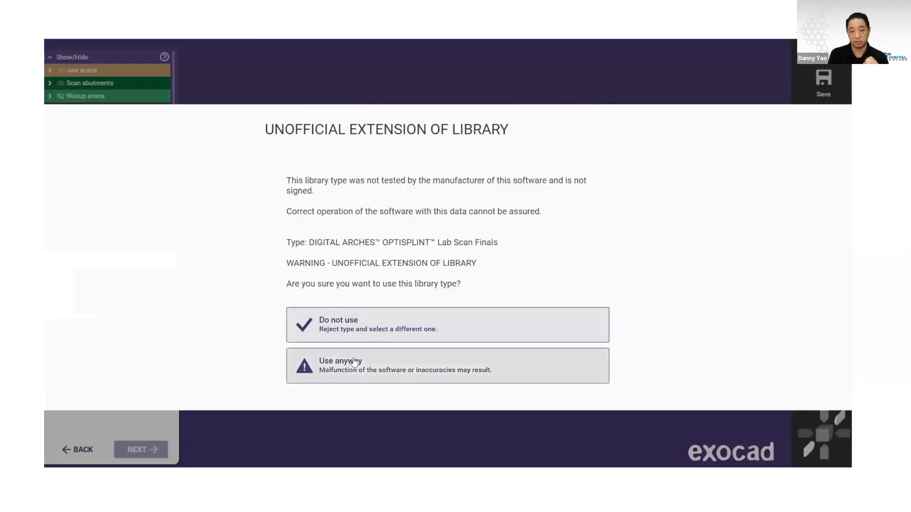
left_click(354, 366)
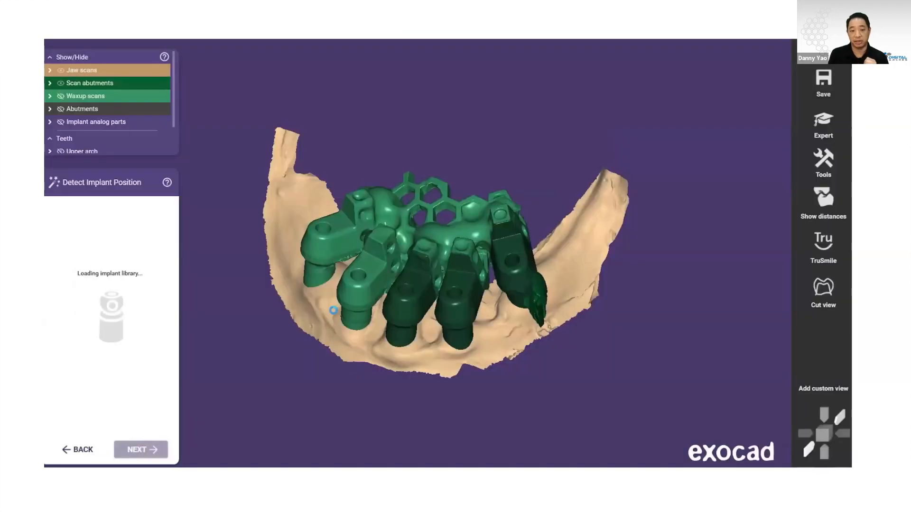
Best-fit match the implant analogs of teeth 43 and 45 to their scan abutments and finish the implant position detection
left_click(351, 293)
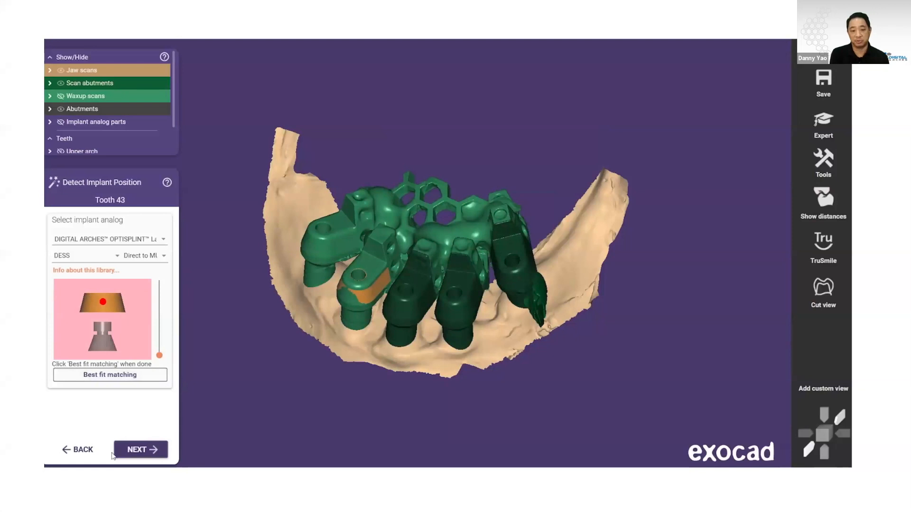
left_click(136, 450)
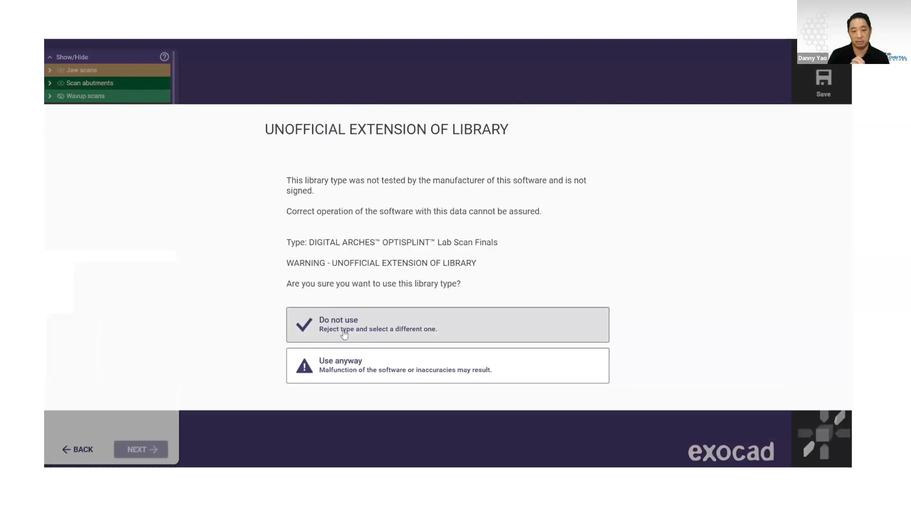
left_click(351, 367)
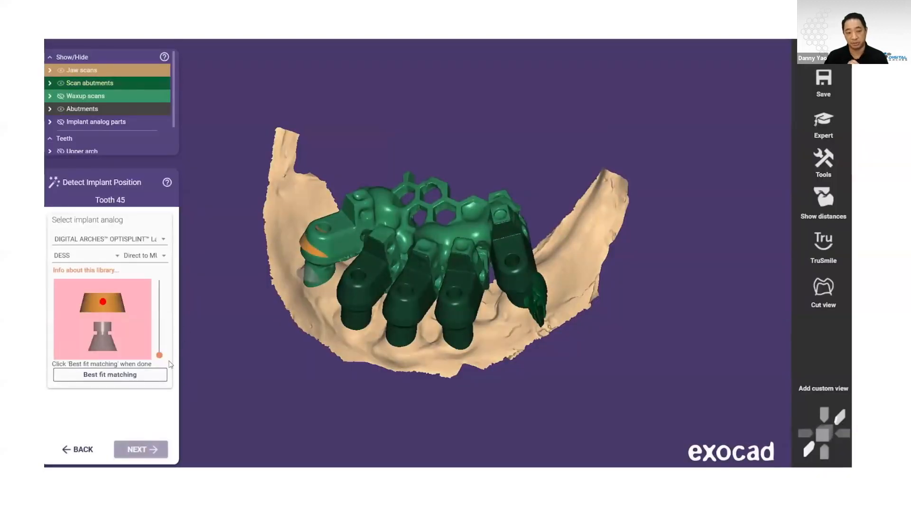
left_click(164, 448)
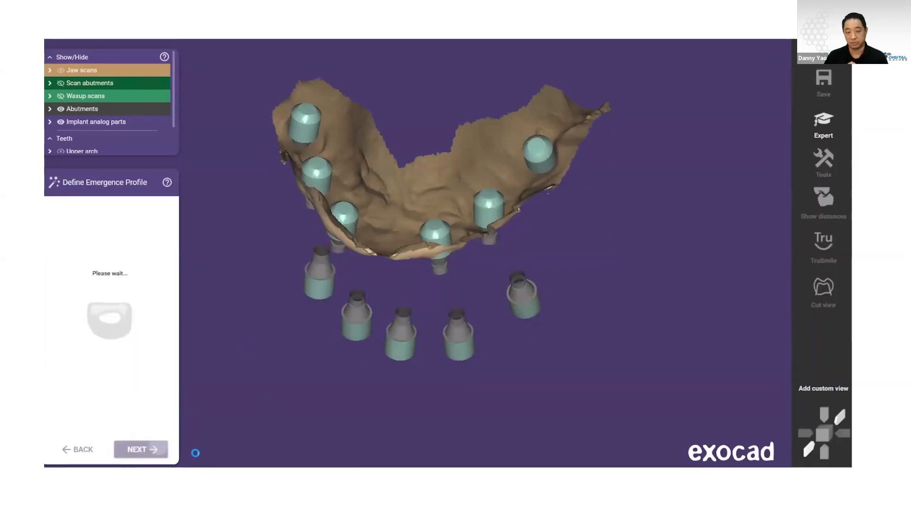
Accept the default emergence profiles and abutment bottoms for both arches and proceed towards the waxup calculation
left_click(151, 451)
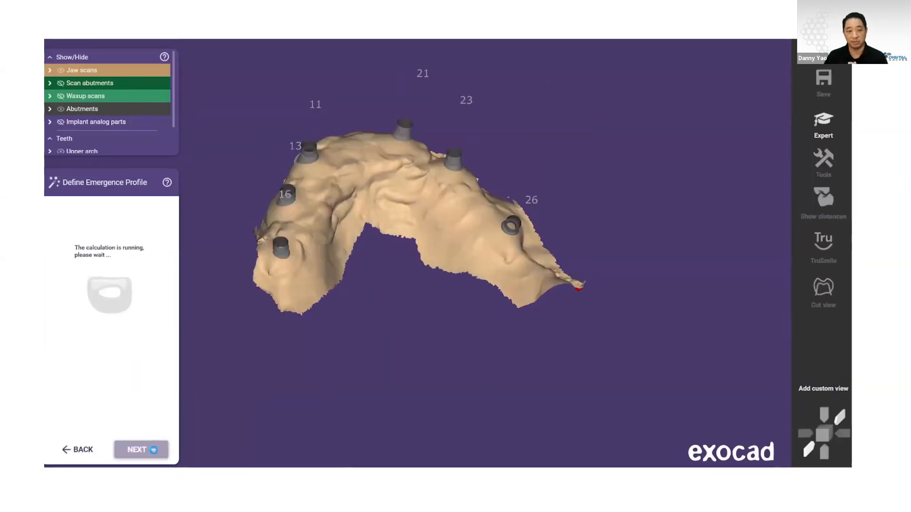
left_click(150, 450)
left_click(153, 452)
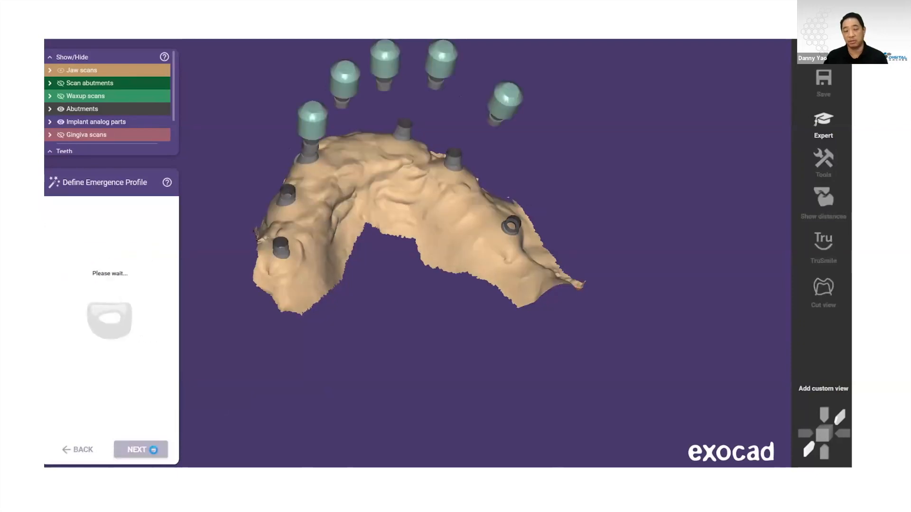
left_click(153, 452)
left_click(154, 452)
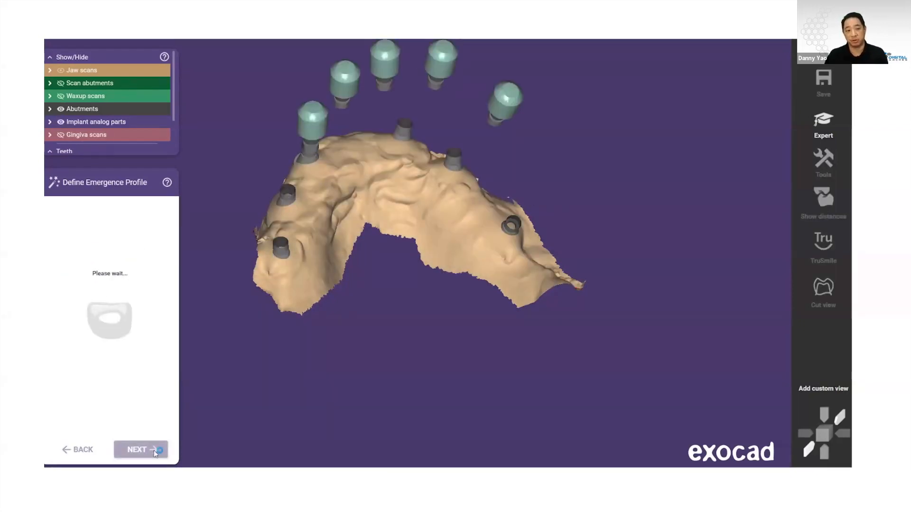
left_click(154, 451)
left_click(151, 450)
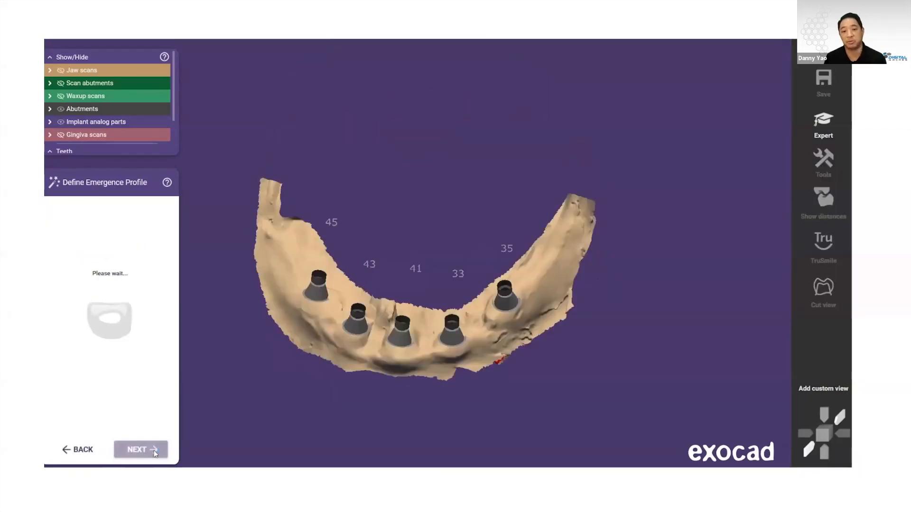
left_click(151, 450)
left_click(152, 451)
left_click(152, 450)
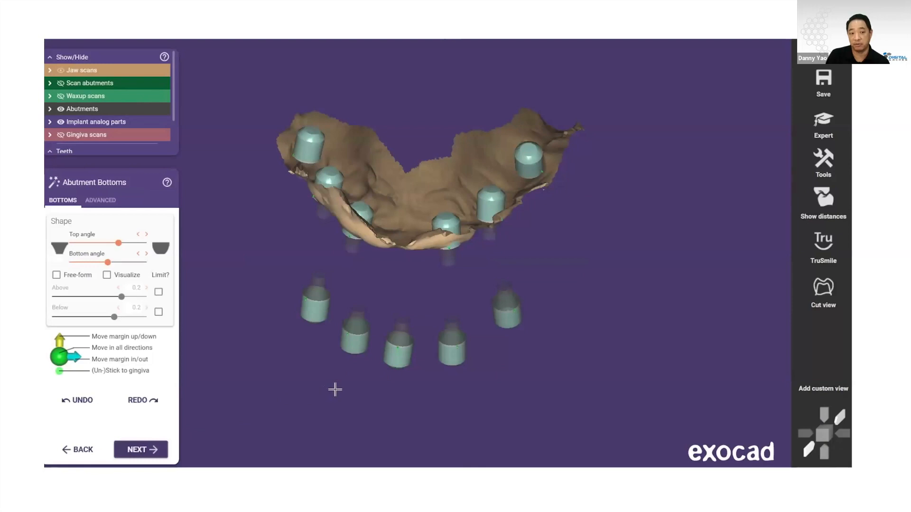
left_click(150, 448)
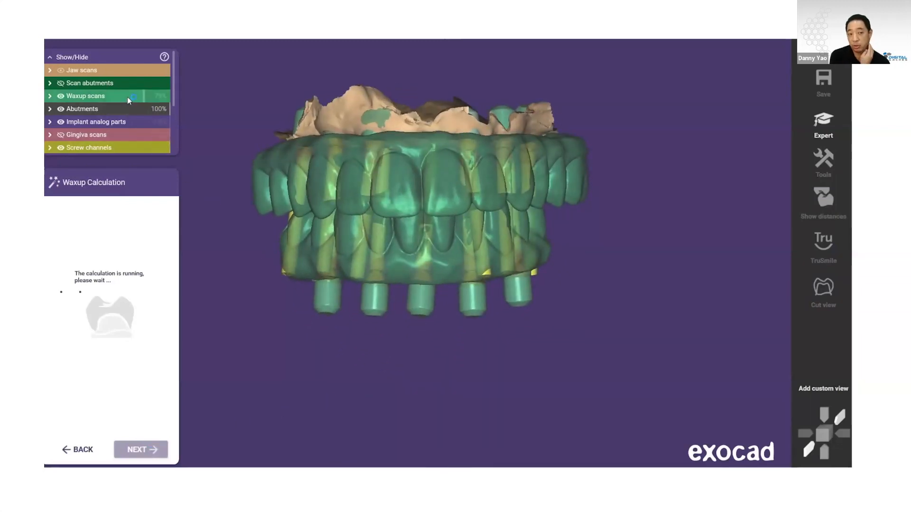
Set the waxup scans to 100% opacity and show both jaw scans while the waxup is being calculated
left_click_drag(127, 97, 177, 97)
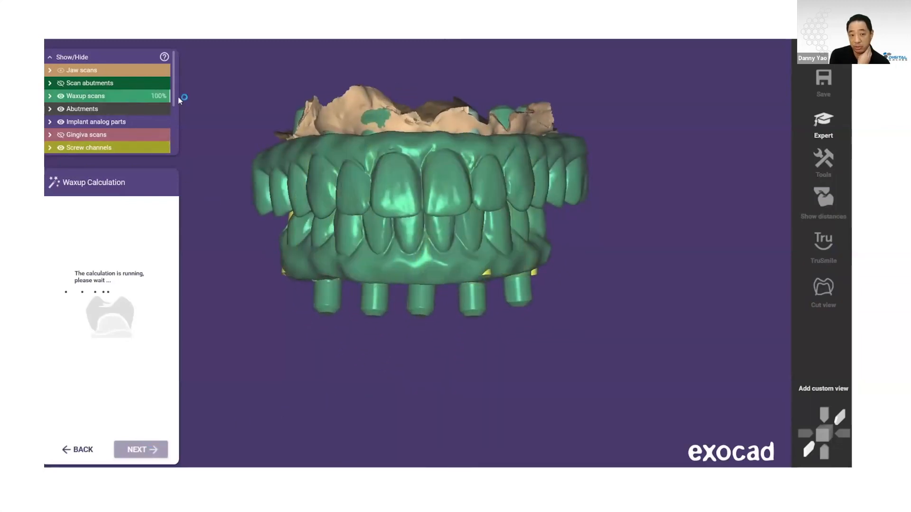
left_click(61, 70)
left_click(61, 71)
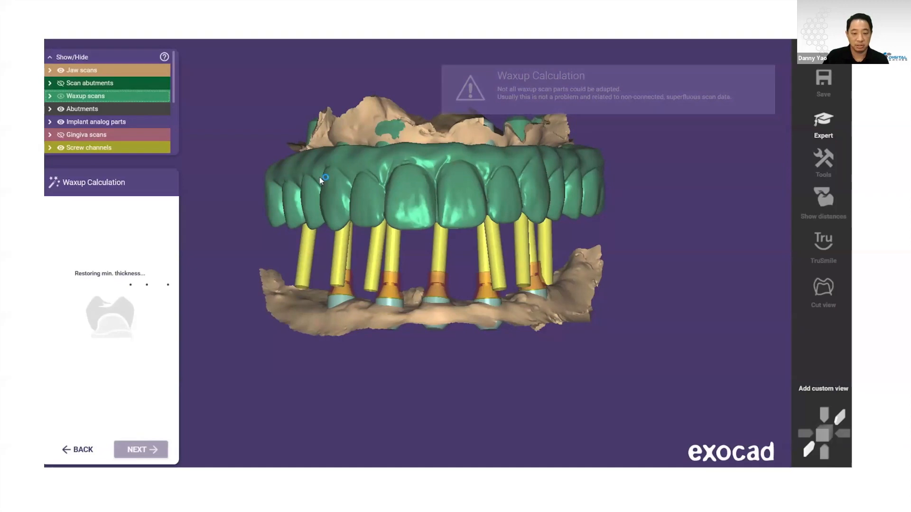
left_click(61, 456)
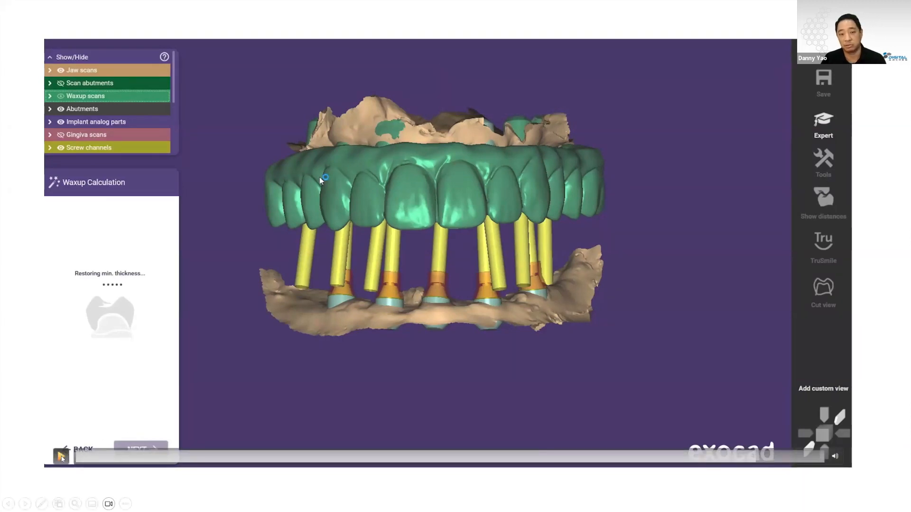